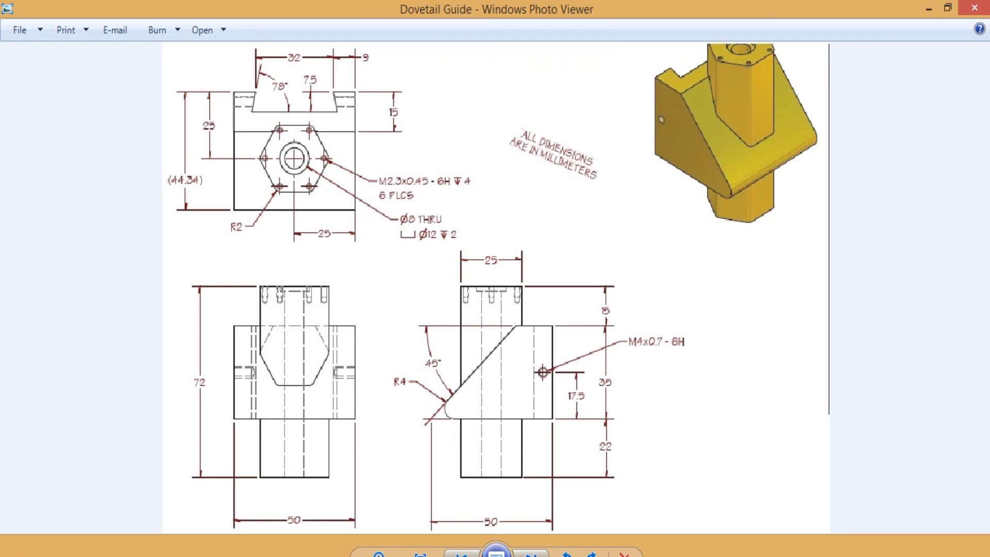
# - Switch to Autodesk Inventor and create a new part from the metric Standard (mm).ipt template
pyautogui.moveTo(567, 551)
pyautogui.click(560, 532)
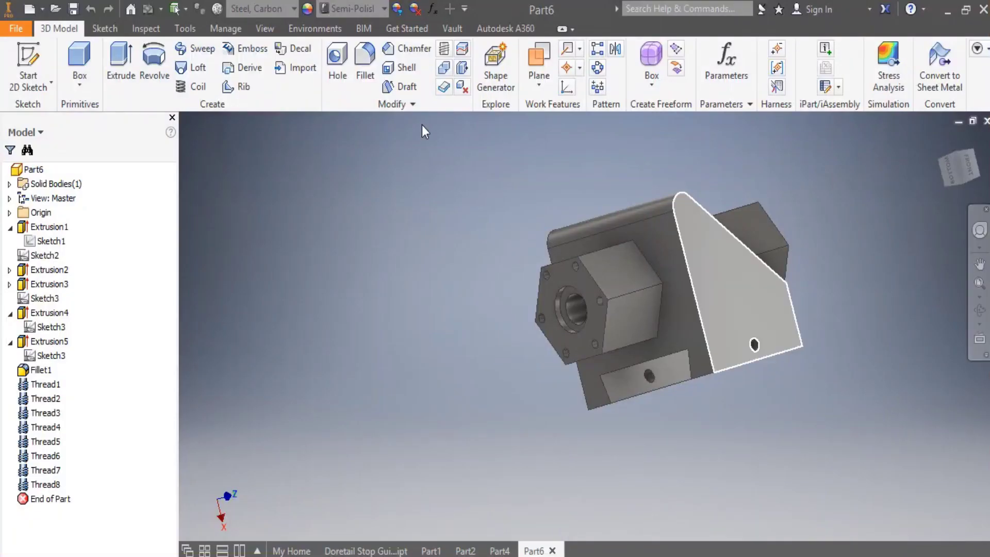
pyautogui.click(29, 9)
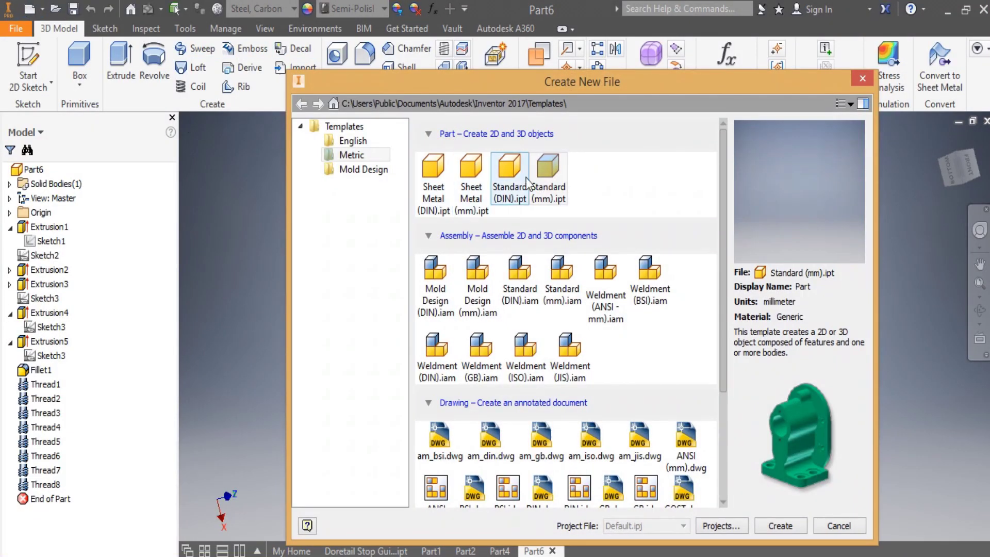
pyautogui.click(768, 526)
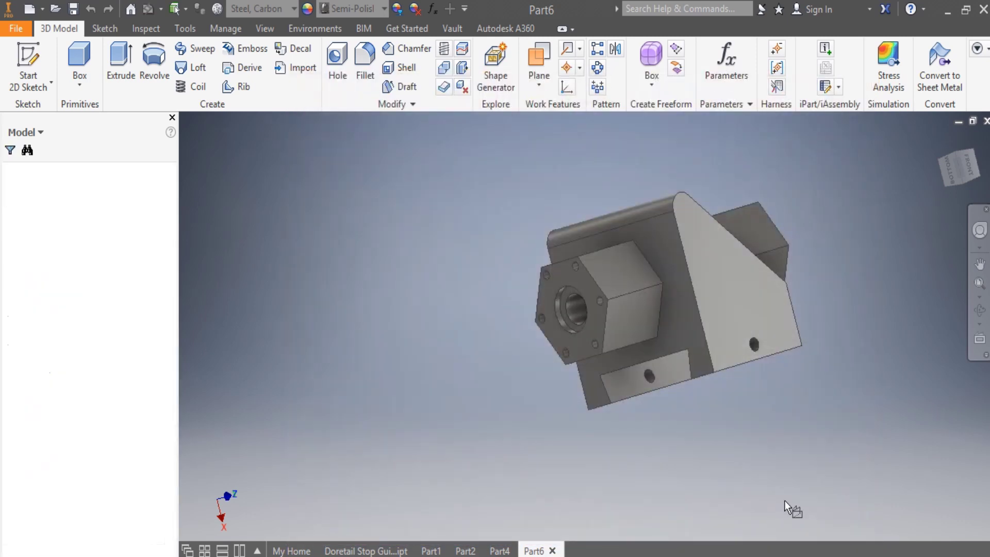
# - Sketch a rectangle about 36 by 19 mm on the front plane with its lower-right corner at the origin
pyautogui.click(191, 67)
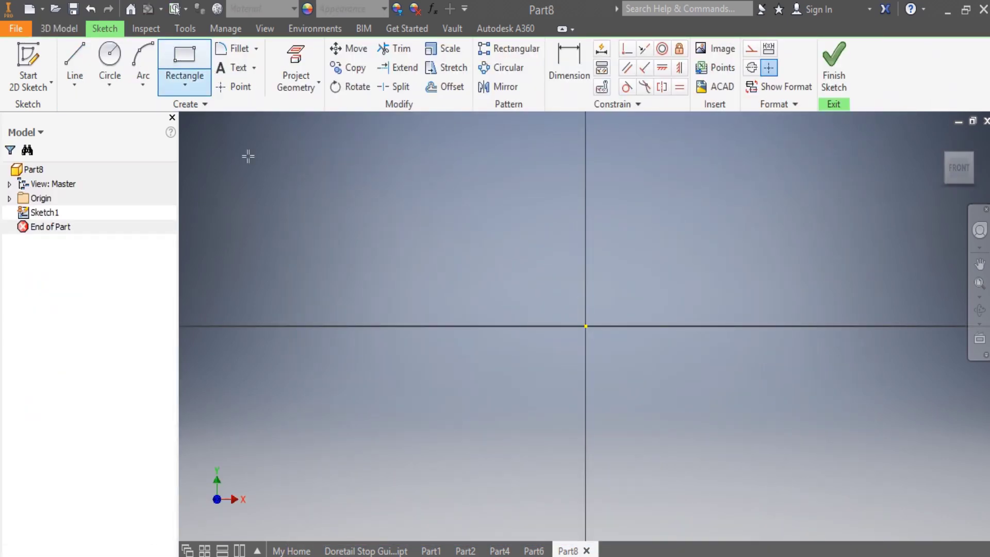
pyautogui.click(300, 159)
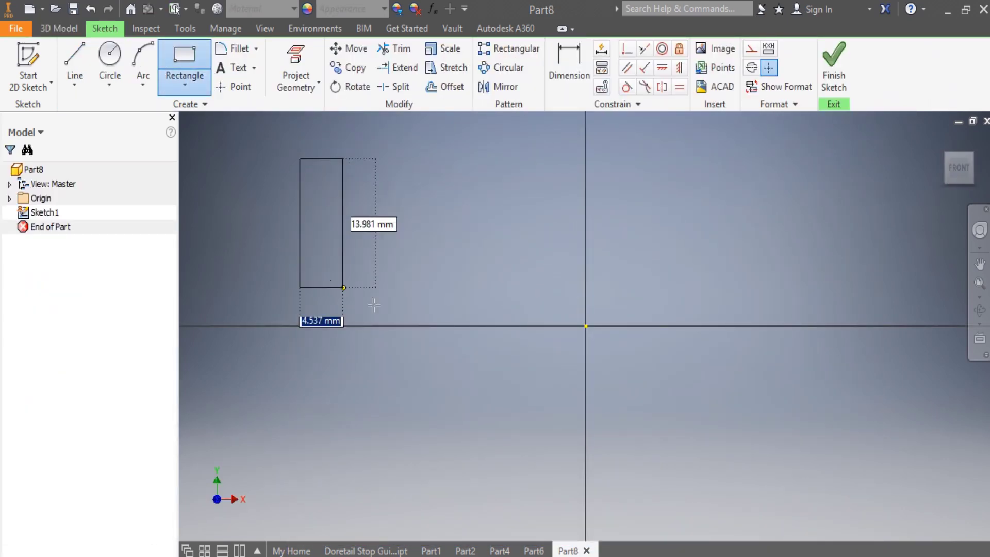
pyautogui.click(585, 326)
# - Dimension the rectangle's base edge and set its length to 100 mm
pyautogui.click(552, 82)
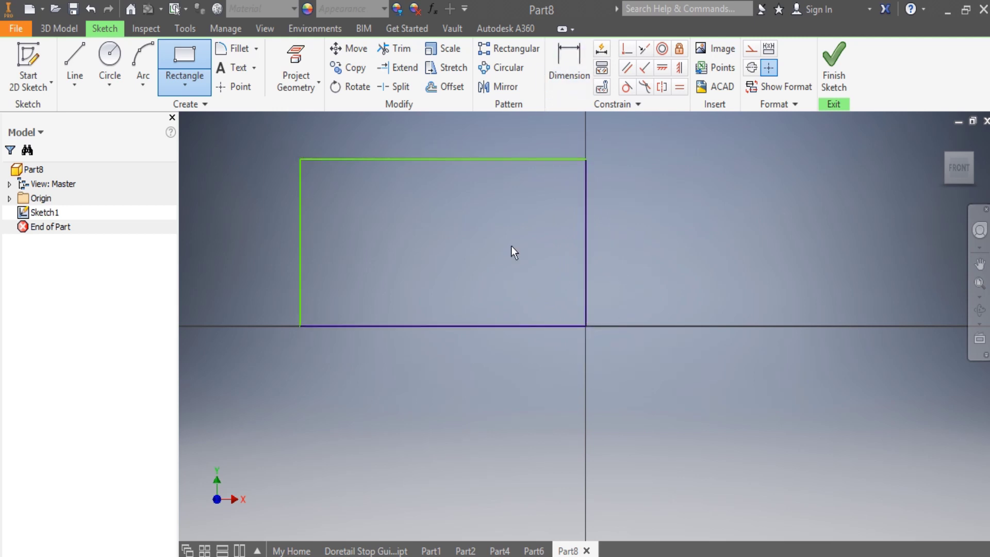
pyautogui.click(488, 329)
pyautogui.click(478, 382)
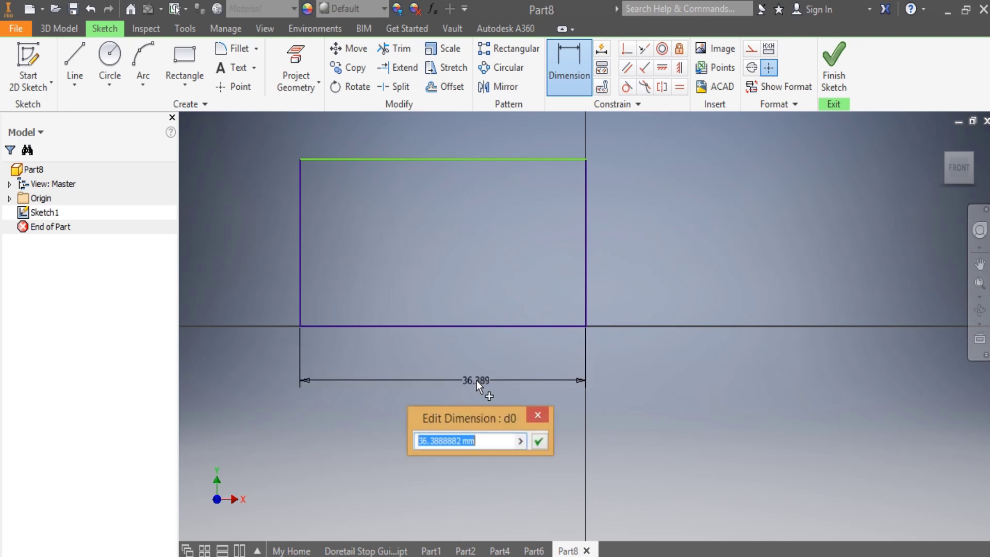
pyautogui.write('100')
pyautogui.press('Return')
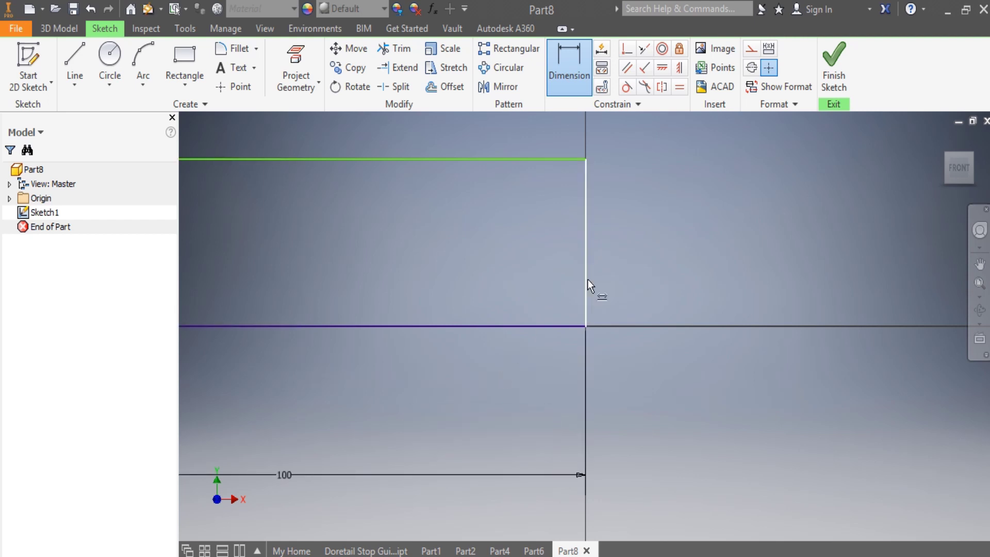
# - Dimension the rectangle's right edge and set its height to 35 mm
pyautogui.click(586, 279)
pyautogui.click(652, 276)
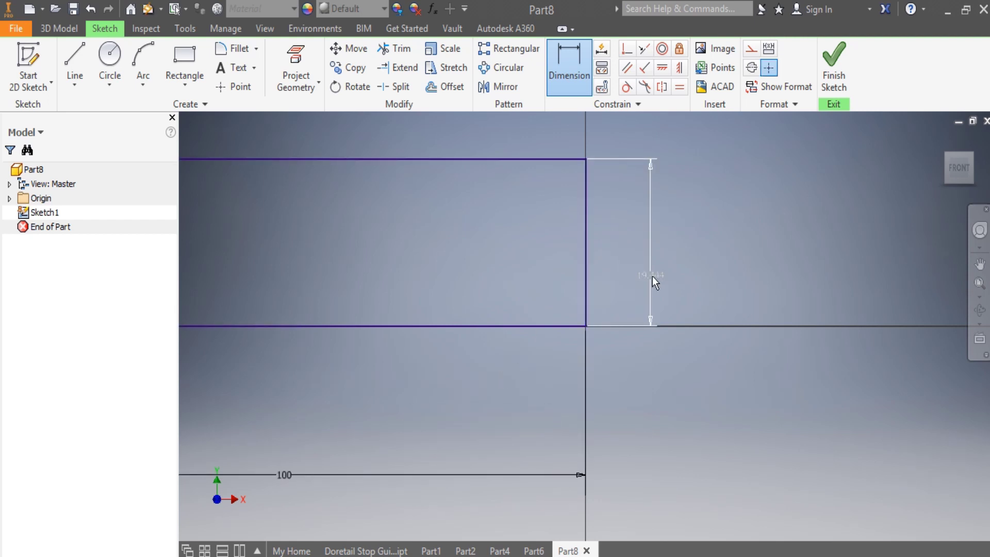
pyautogui.click(652, 275)
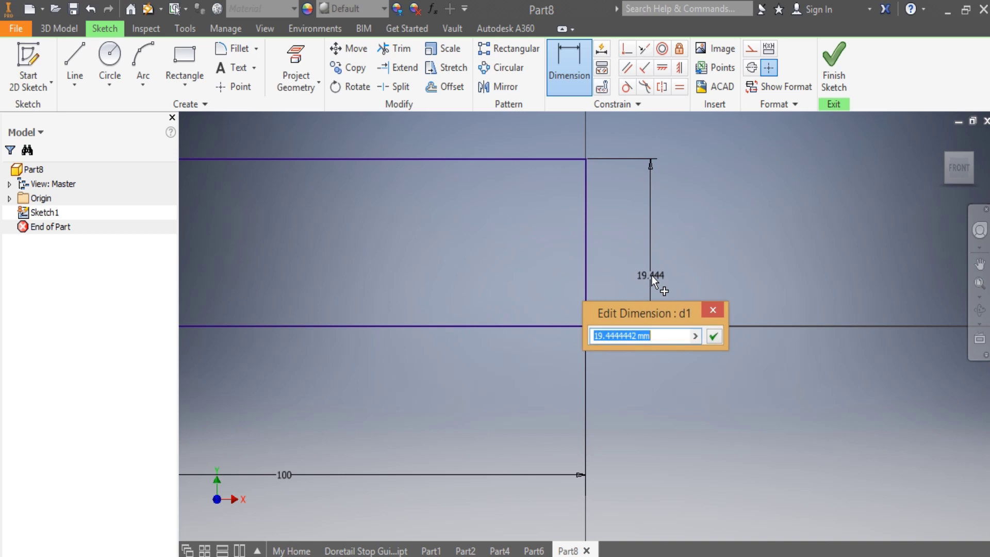
pyautogui.write('35')
pyautogui.press('Return')
# - Sketch a diagonal line at about 37° rising to the right, crossing both the base and top edges of the rectangle
pyautogui.scroll(-3, 508, 393)
pyautogui.scroll(3, 347, 365)
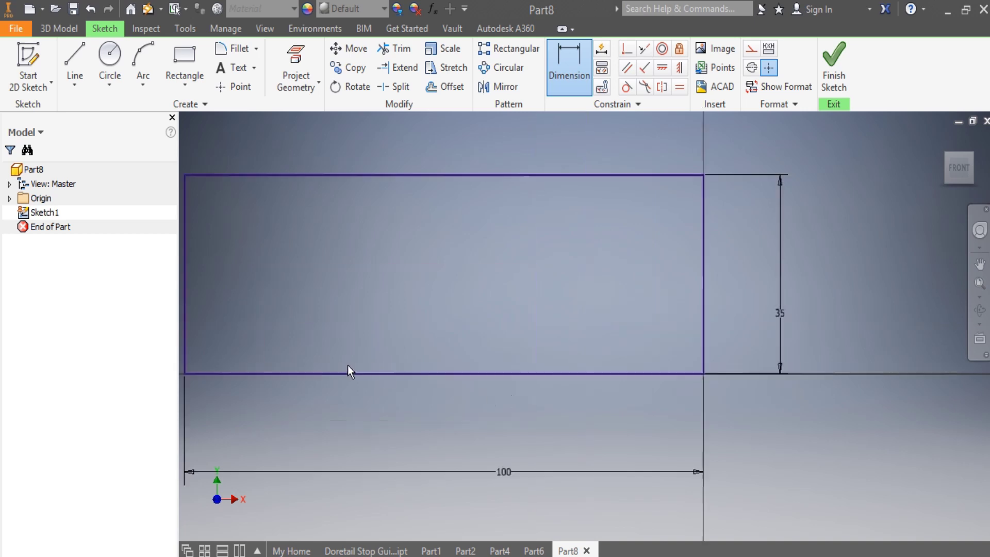
pyautogui.scroll(-5, 298, 366)
pyautogui.scroll(2, 262, 355)
pyautogui.press('l')
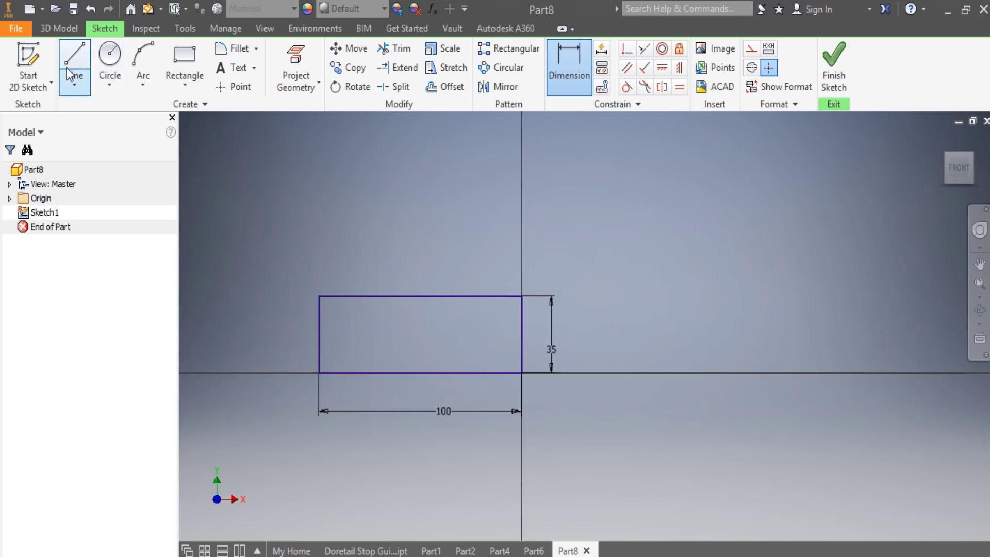
pyautogui.click(357, 387)
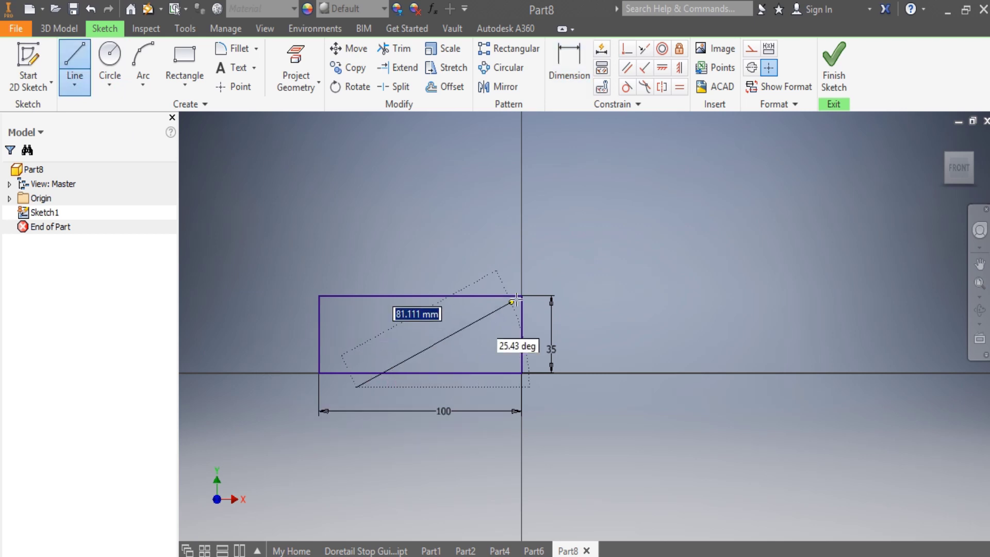
pyautogui.click(514, 260)
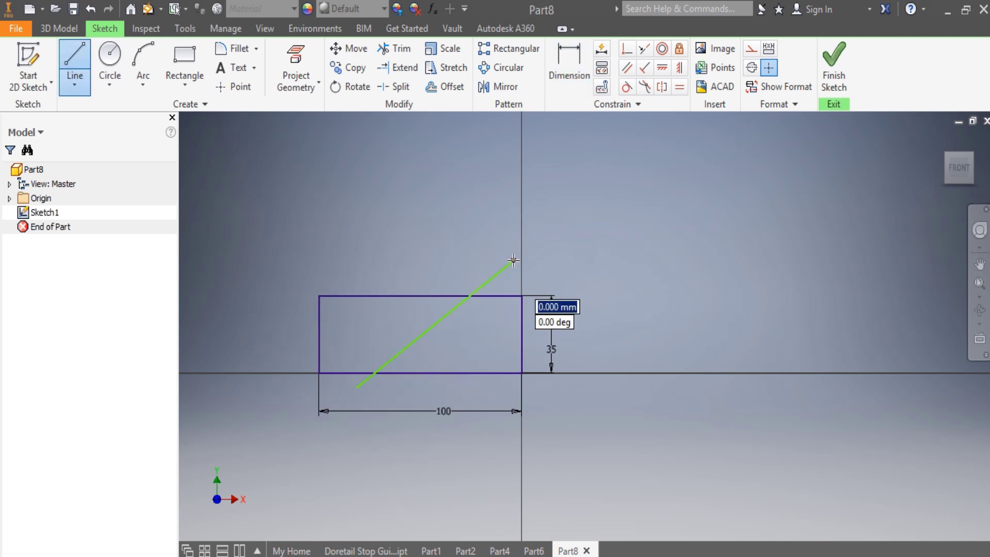
pyautogui.press('Escape')
# - Dimension the angle between the diagonal line and the base edge as 45°
pyautogui.scroll(2, 402, 386)
pyautogui.press('d')
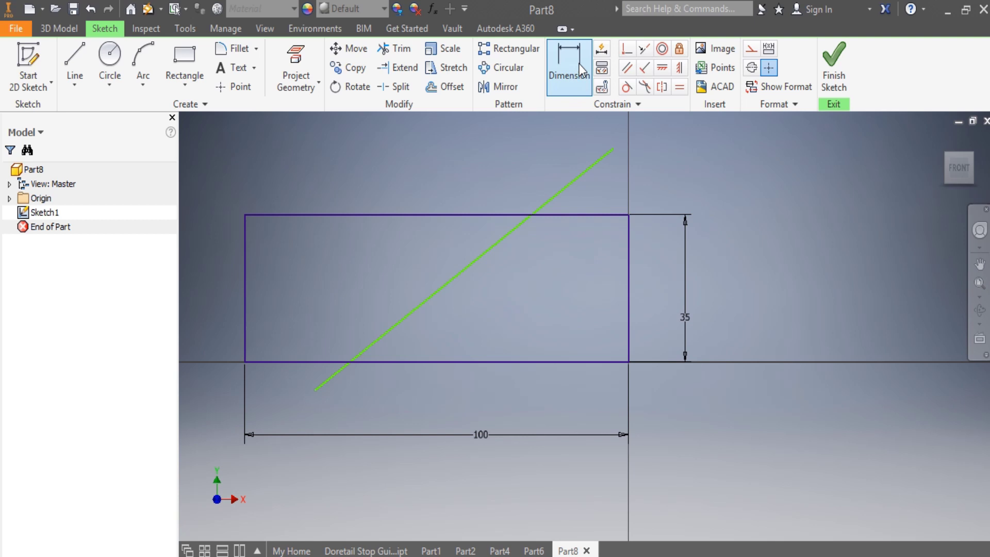
pyautogui.click(400, 323)
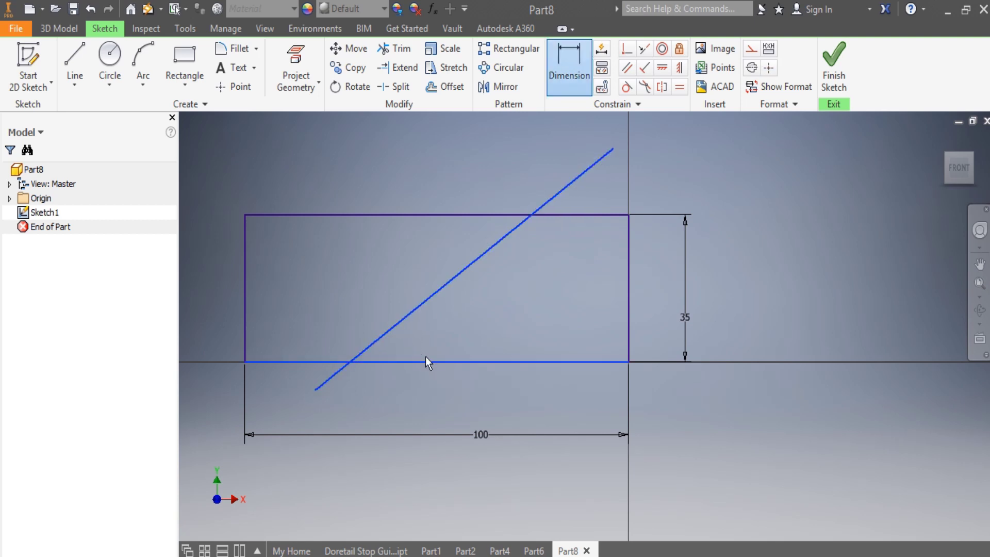
pyautogui.click(425, 357)
pyautogui.click(441, 335)
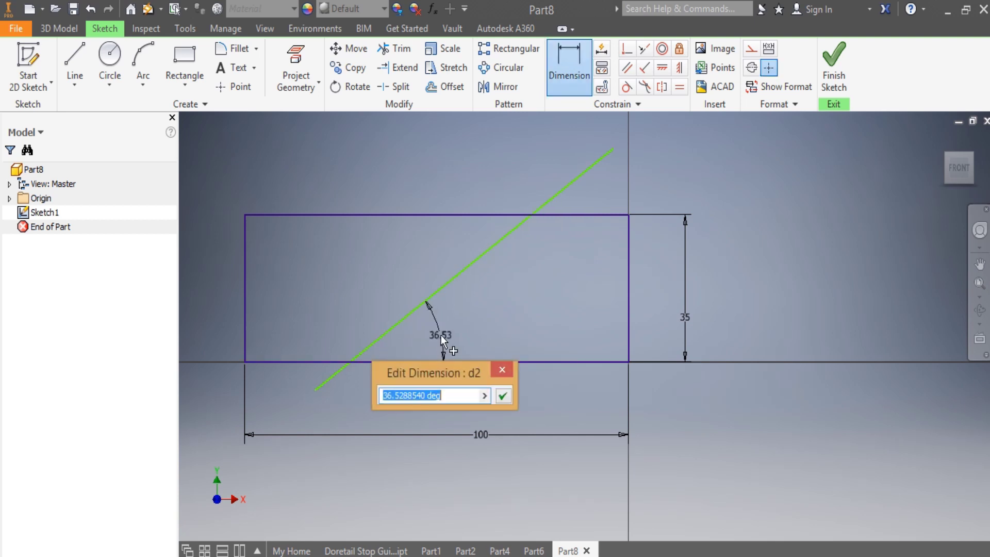
pyautogui.write('45')
pyautogui.press('Return')
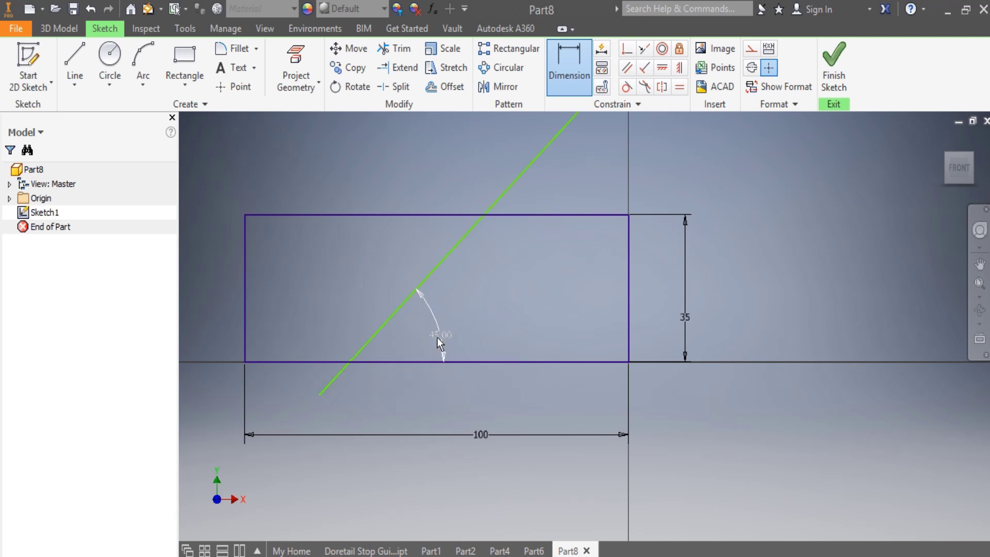
# - Trim the diagonal's end below the base edge and the portion of the base edge left of the diagonal
pyautogui.scroll(-2, 419, 371)
pyautogui.scroll(3, 357, 348)
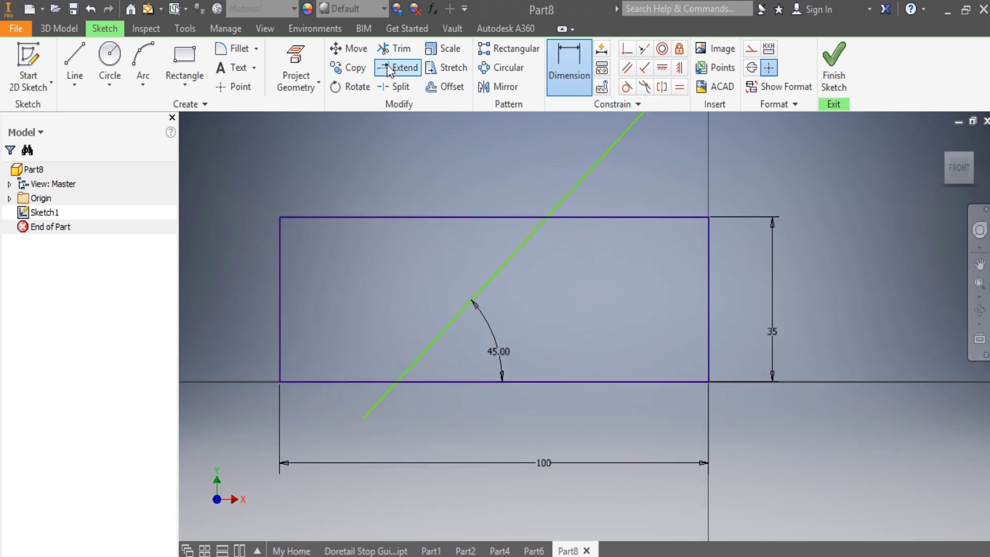
pyautogui.press('x')
pyautogui.click(375, 407)
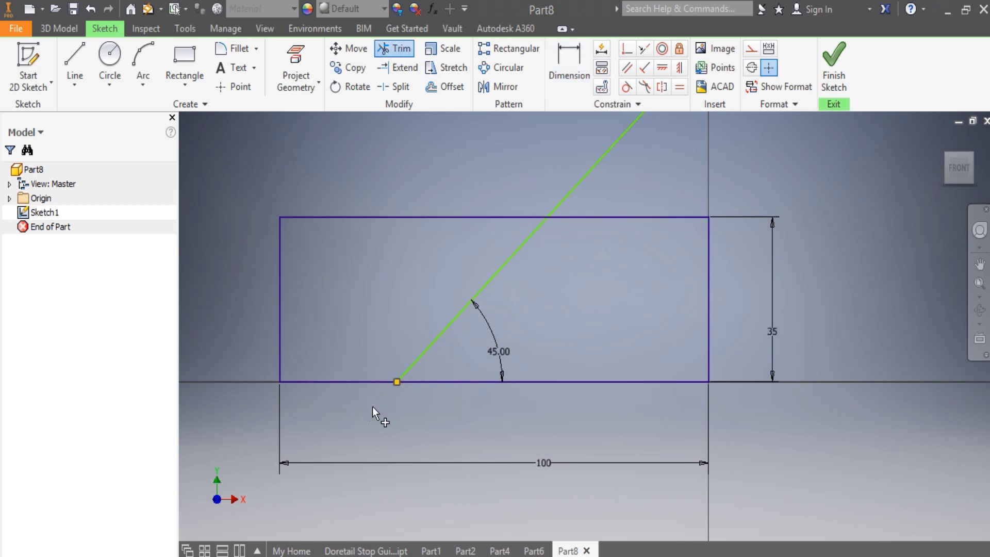
pyautogui.click(336, 379)
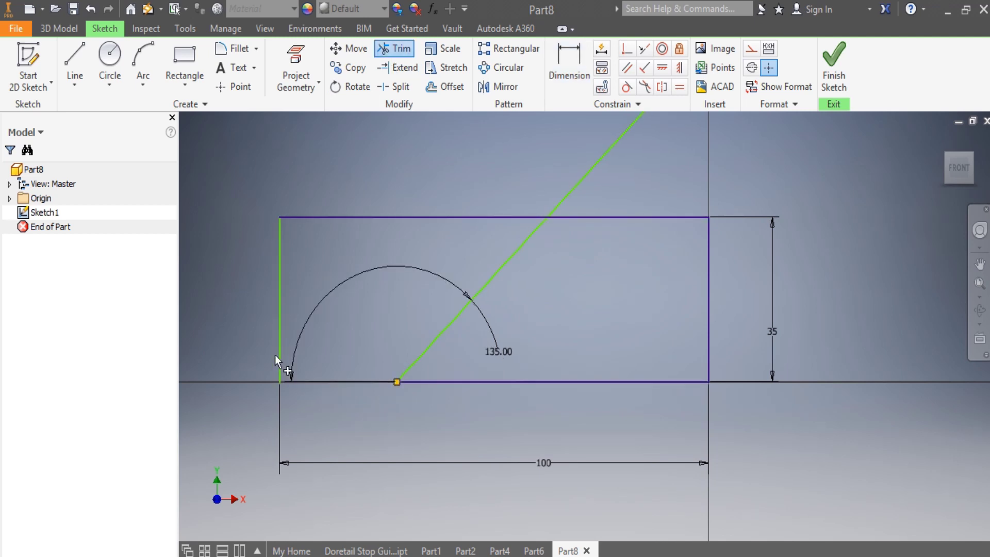
# - Delete the rectangle's left vertical edge and trim the top edge back to the diagonal line
pyautogui.click(282, 348)
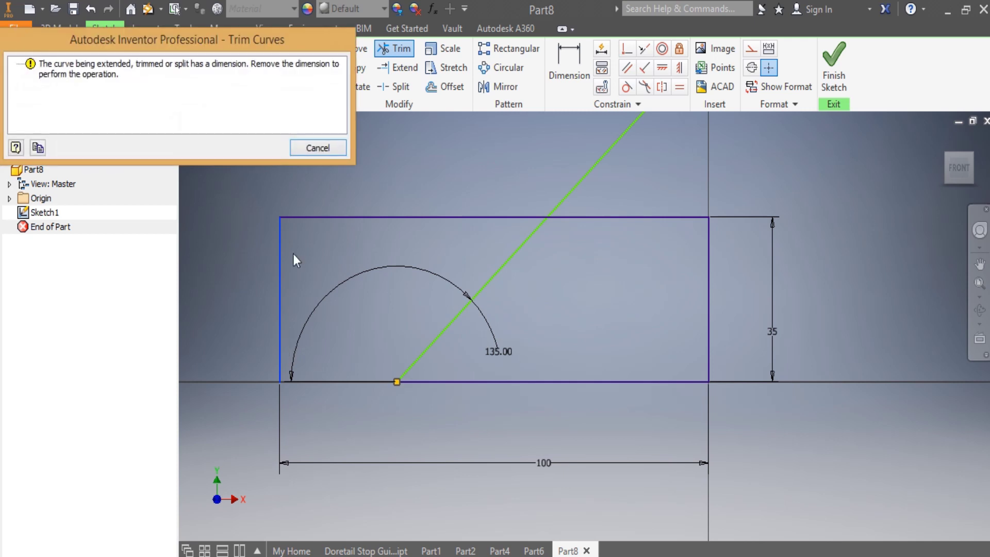
pyautogui.click(318, 148)
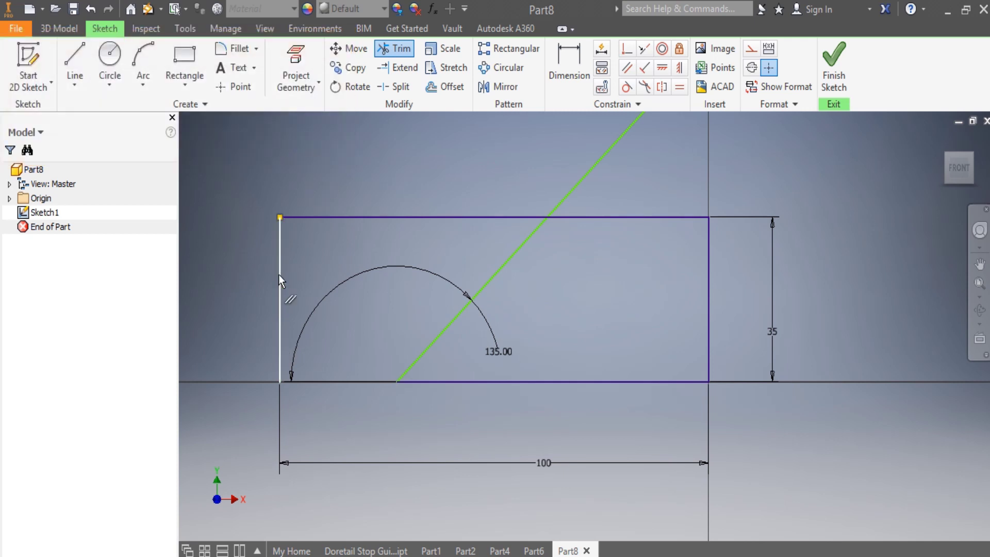
pyautogui.click(291, 280)
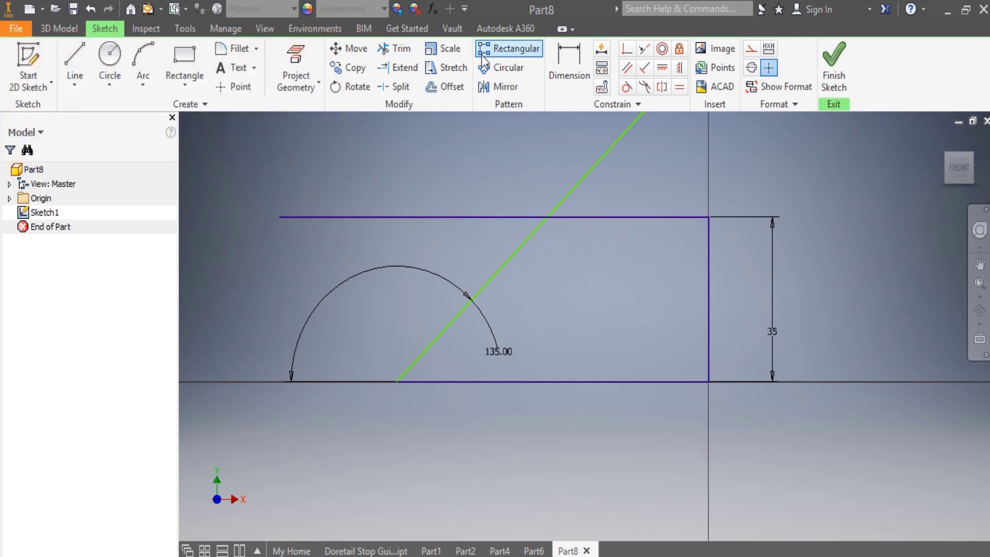
pyautogui.click(395, 54)
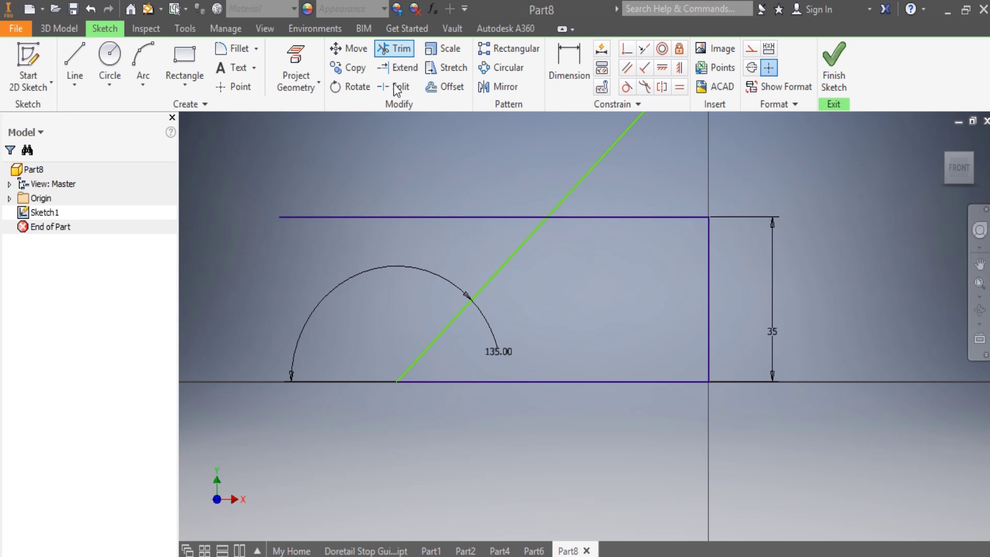
pyautogui.click(406, 218)
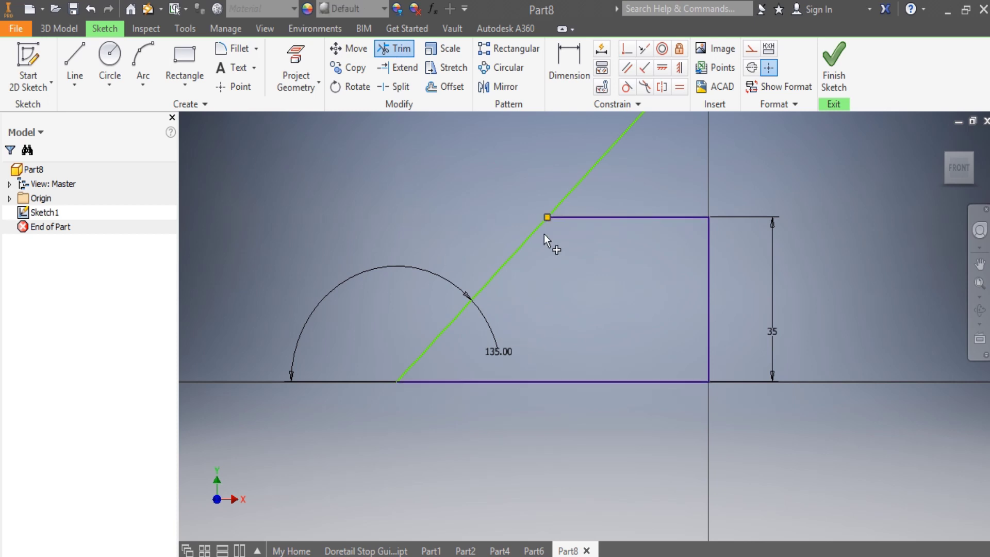
# - Dimension the remaining base edge and set its length to 50 mm
pyautogui.press('d')
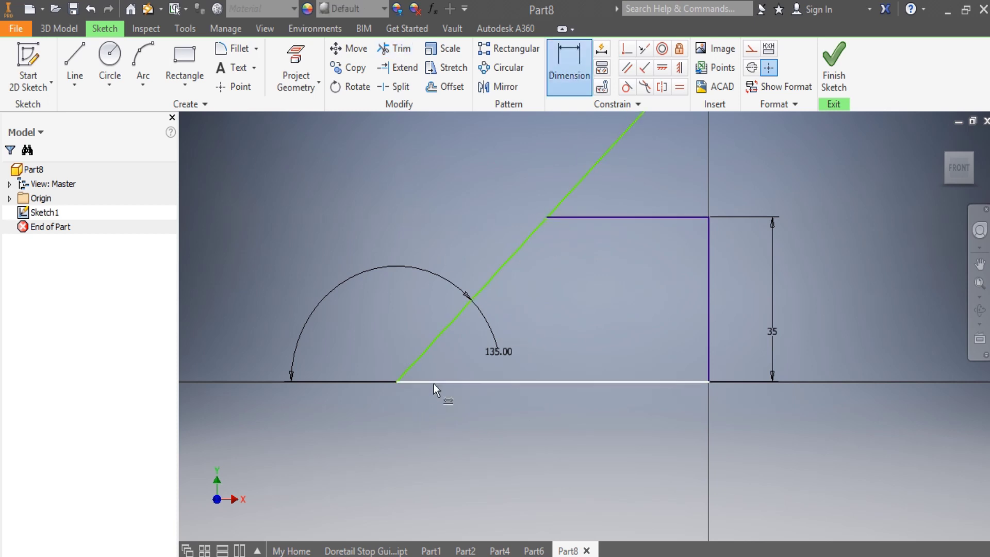
pyautogui.click(434, 382)
pyautogui.click(485, 429)
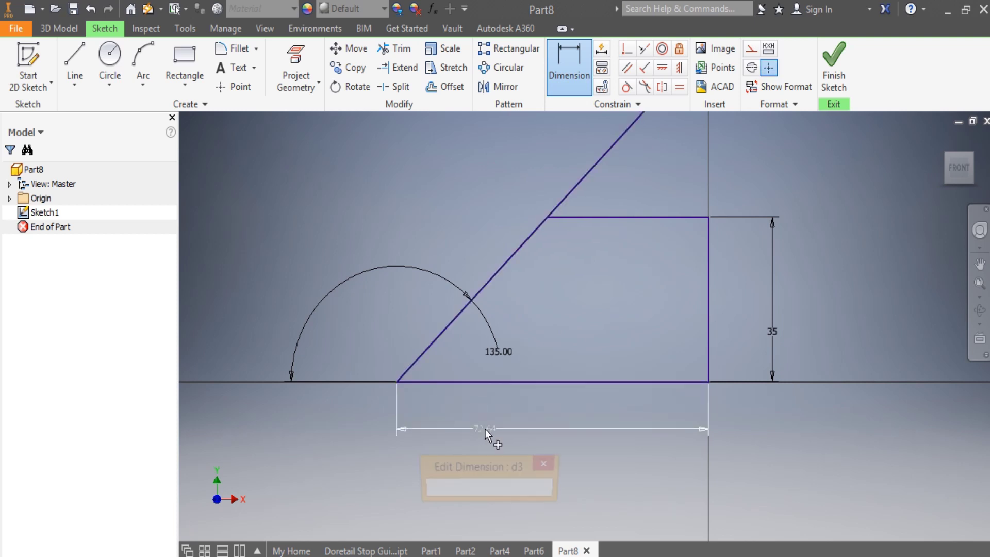
pyautogui.write('50')
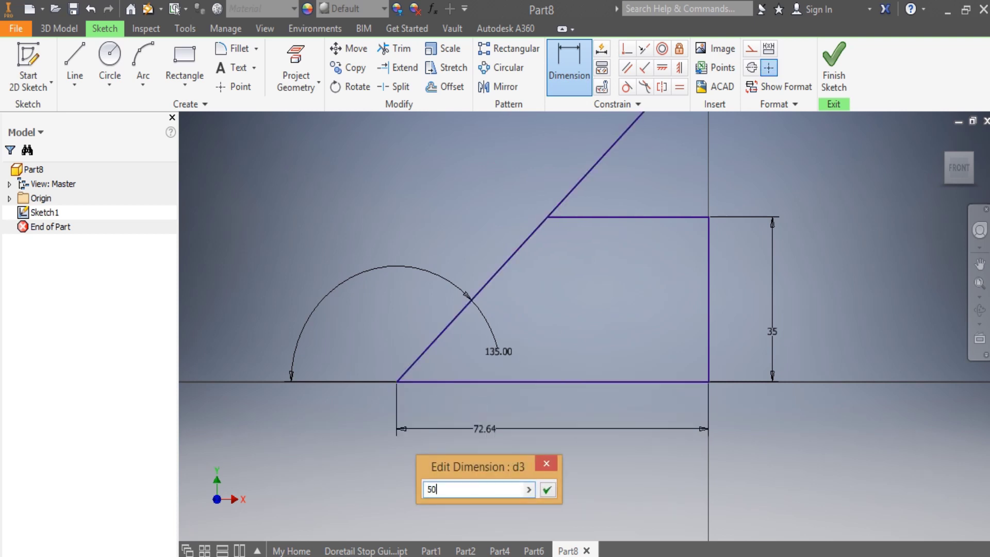
pyautogui.press('Return')
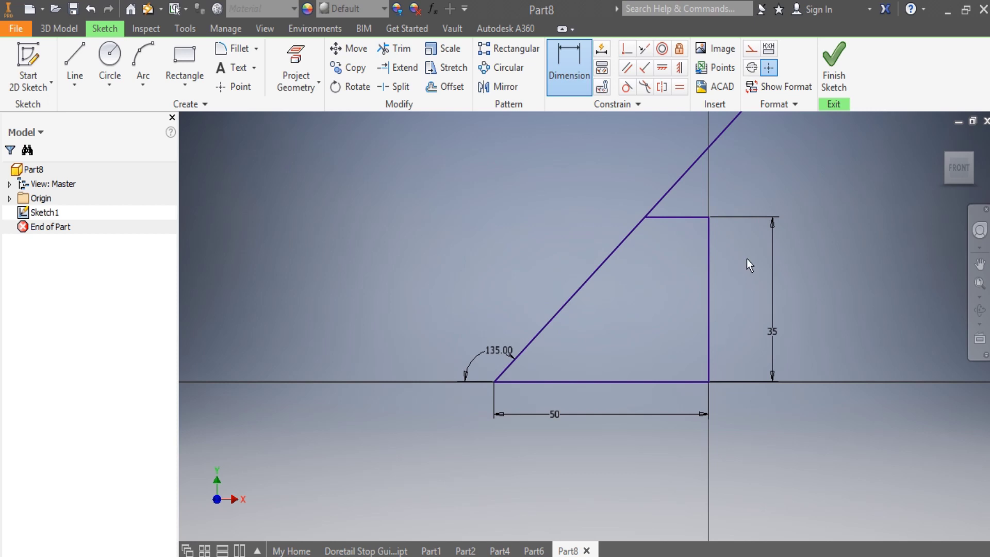
# - Trim the diagonal line's excess above the top edge to close the profile
pyautogui.scroll(2, 747, 259)
pyautogui.scroll(-1, 756, 190)
pyautogui.click(394, 48)
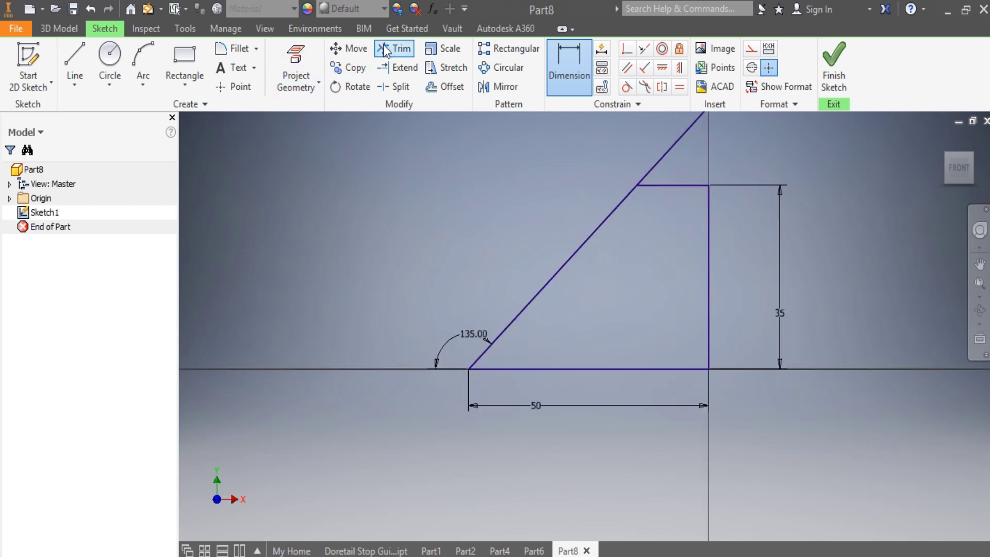
pyautogui.click(668, 153)
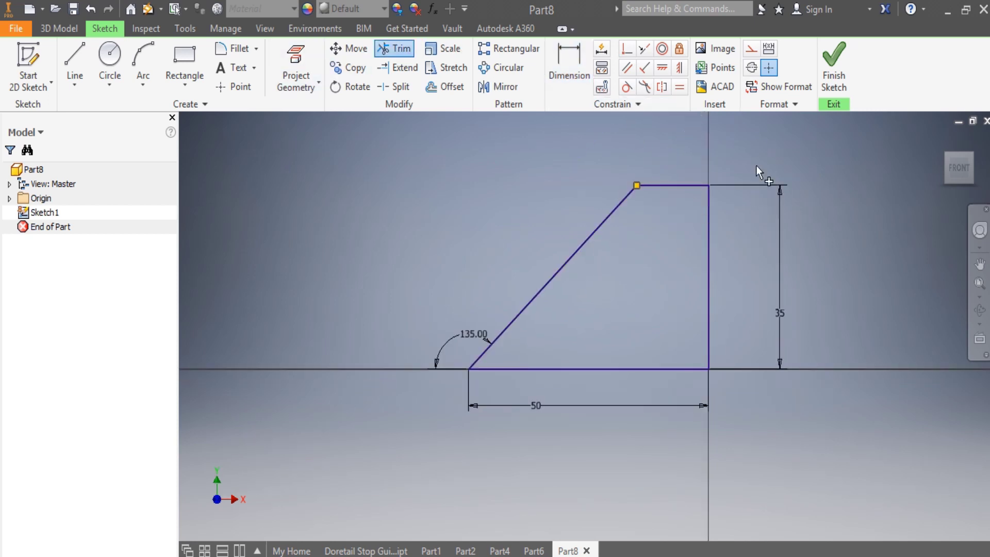
# - Sketch a small circle inside the profile at about mid-height, close to the right vertical edge
pyautogui.click(109, 57)
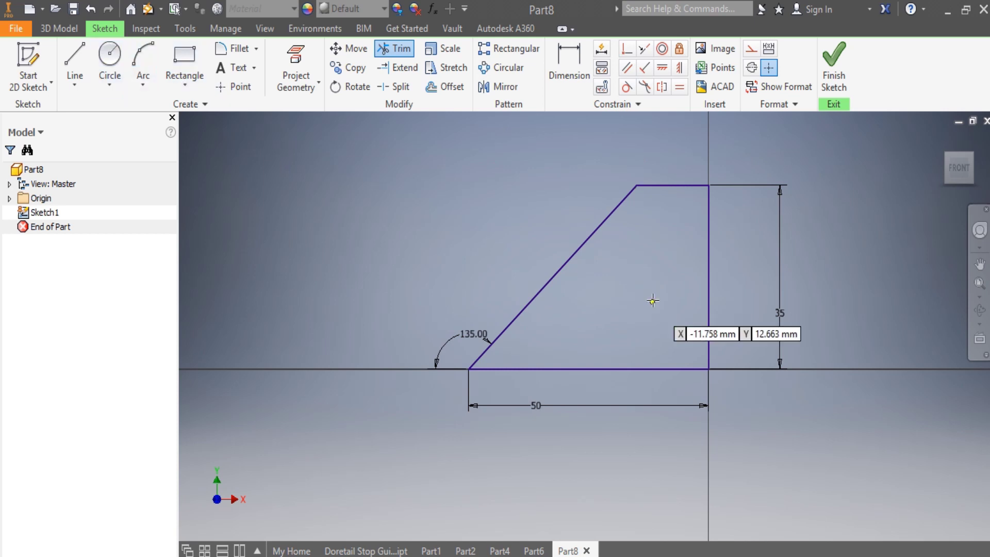
pyautogui.click(695, 278)
pyautogui.click(705, 277)
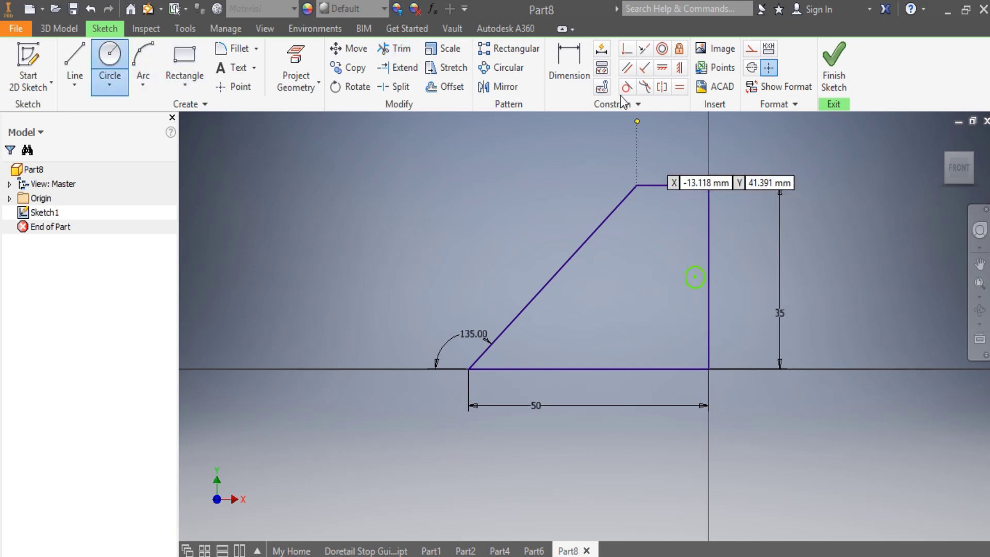
# - Dimension the small circle's centre height above the base edge, and set its distance from the vertical edge to 3.75 mm
pyautogui.click(562, 68)
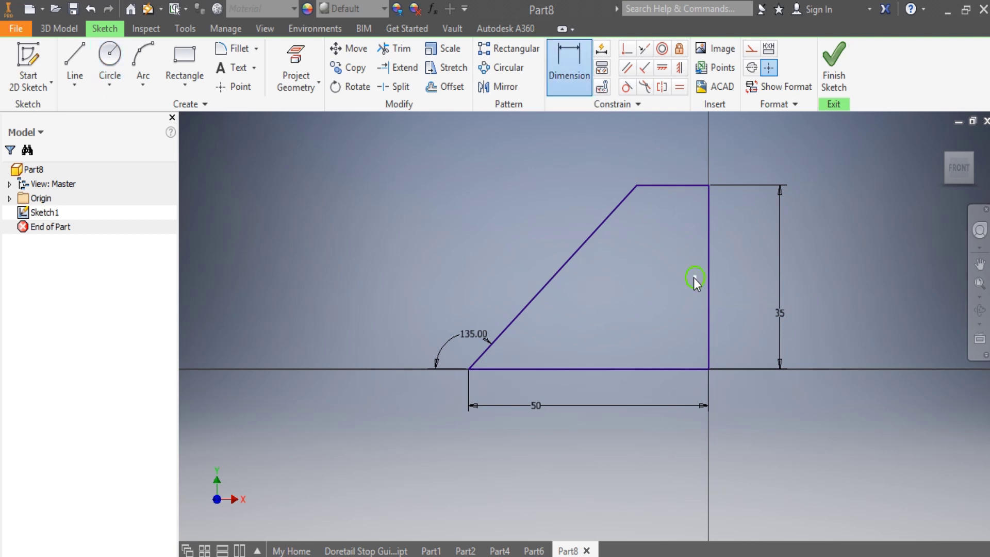
pyautogui.click(691, 367)
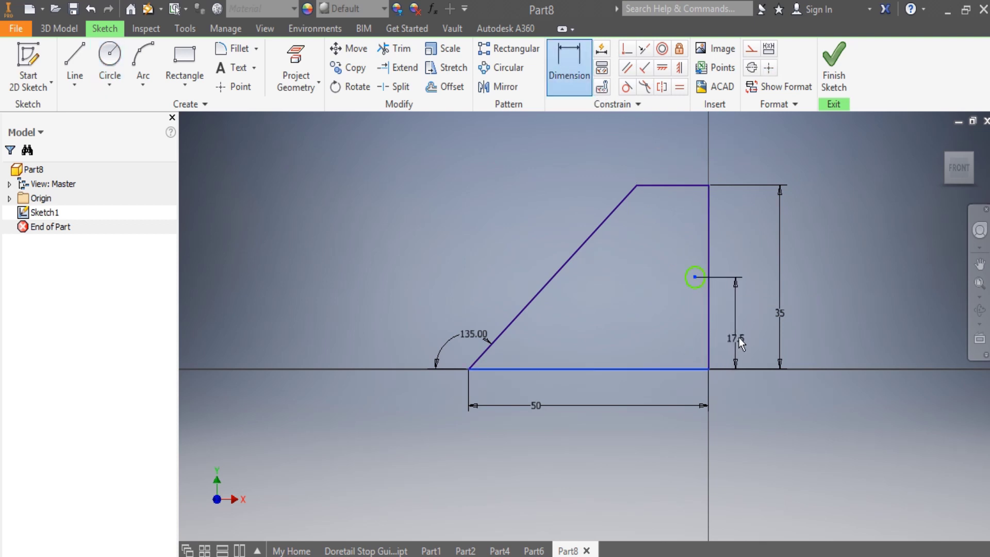
pyautogui.click(743, 336)
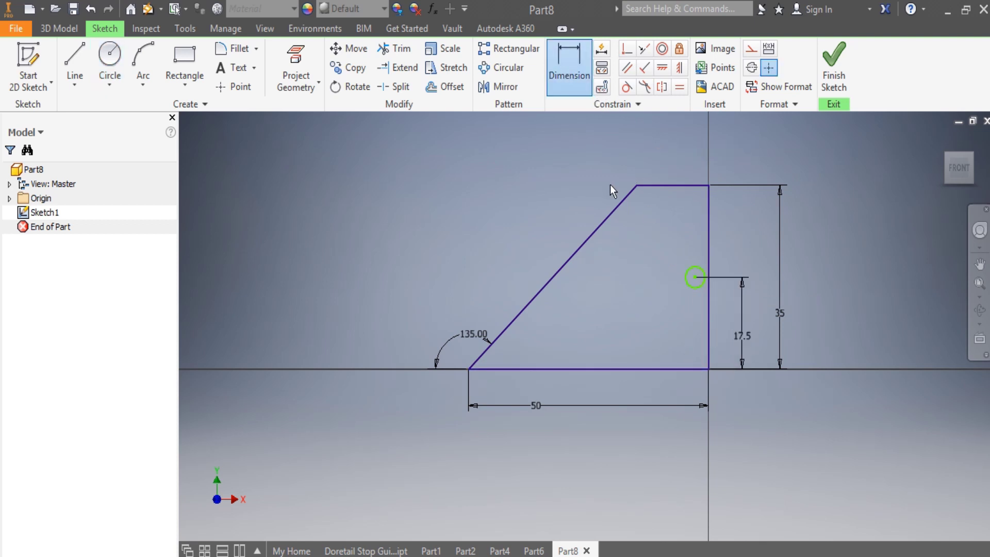
pyautogui.click(707, 268)
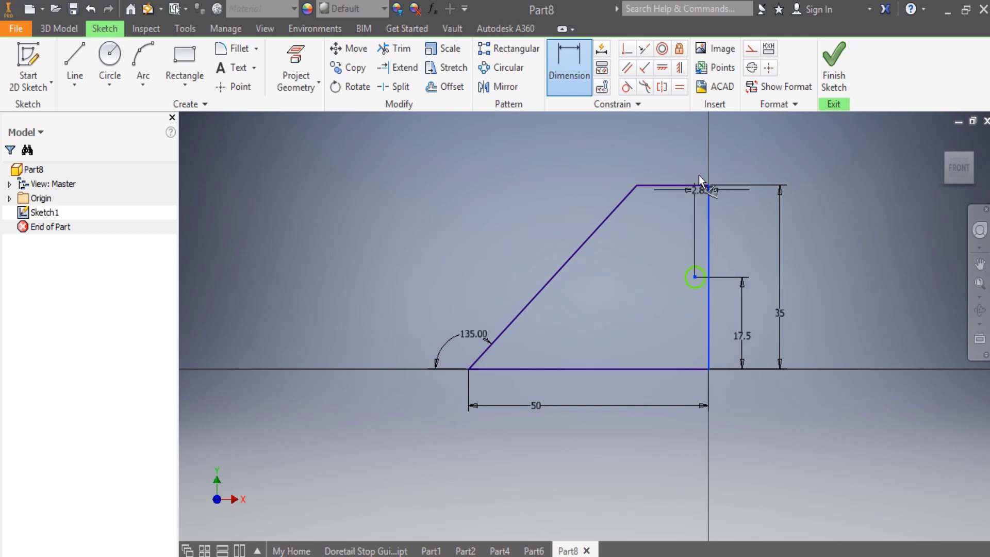
pyautogui.click(699, 155)
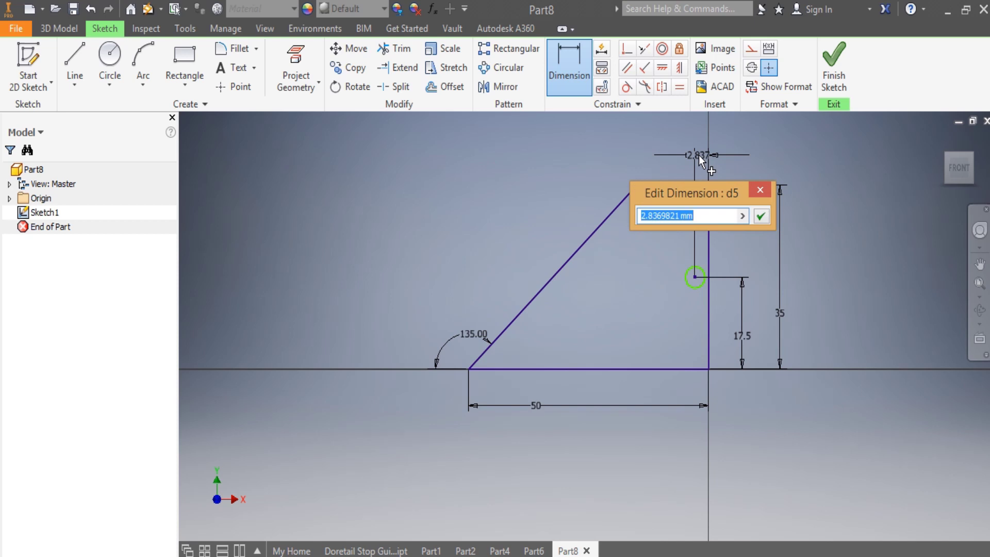
pyautogui.write('3.75')
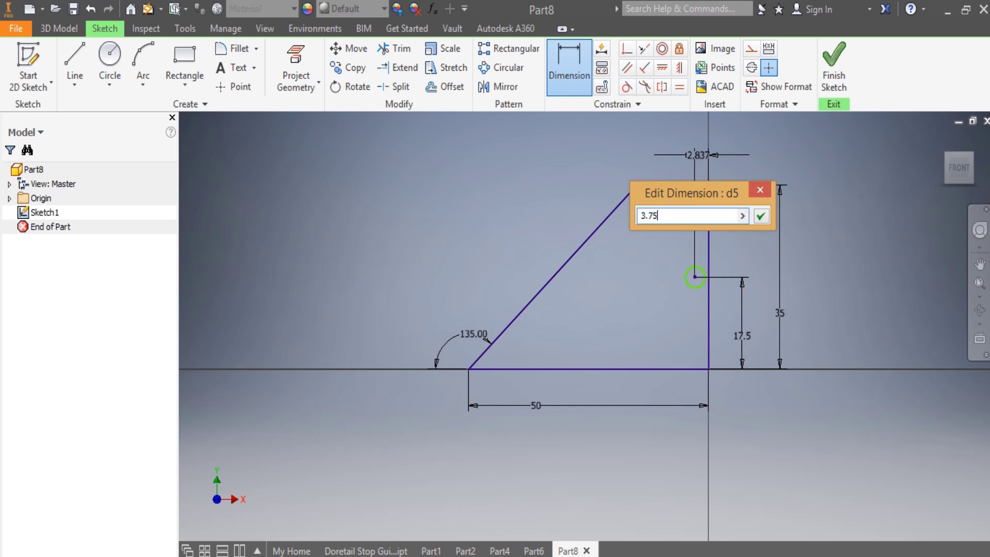
pyautogui.press('Return')
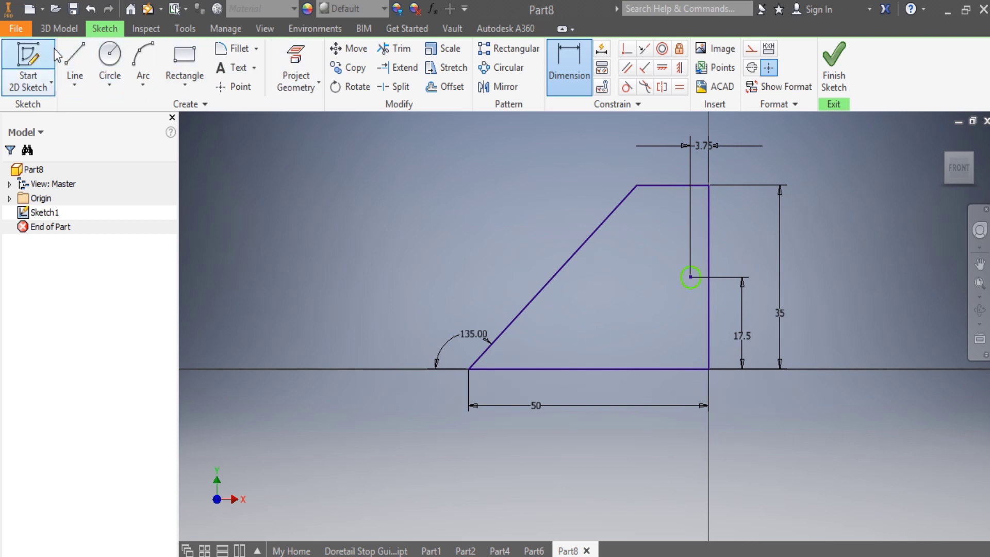
# - Extrude the closed profile 50 mm, leaving the small circle as a through hole
pyautogui.click(66, 31)
pyautogui.click(121, 64)
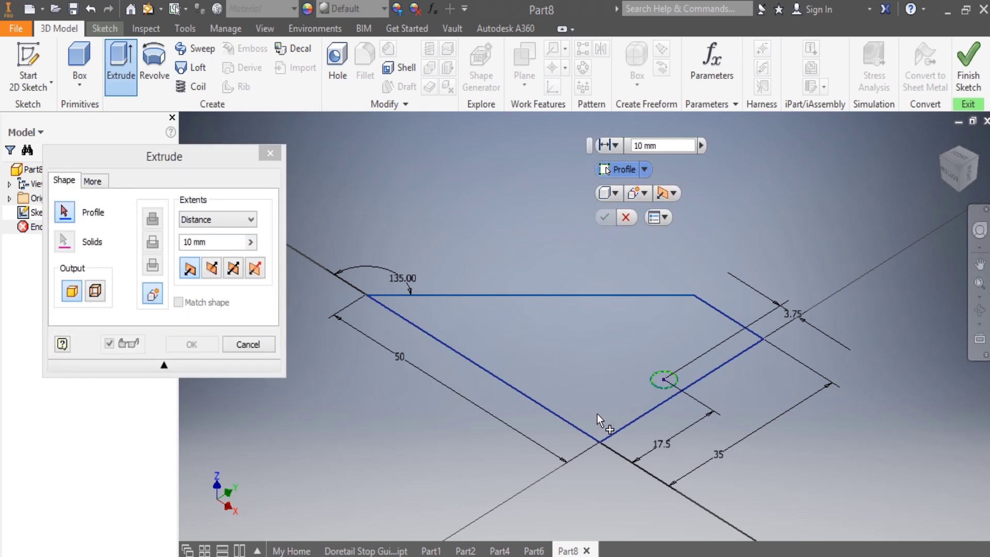
pyautogui.click(593, 416)
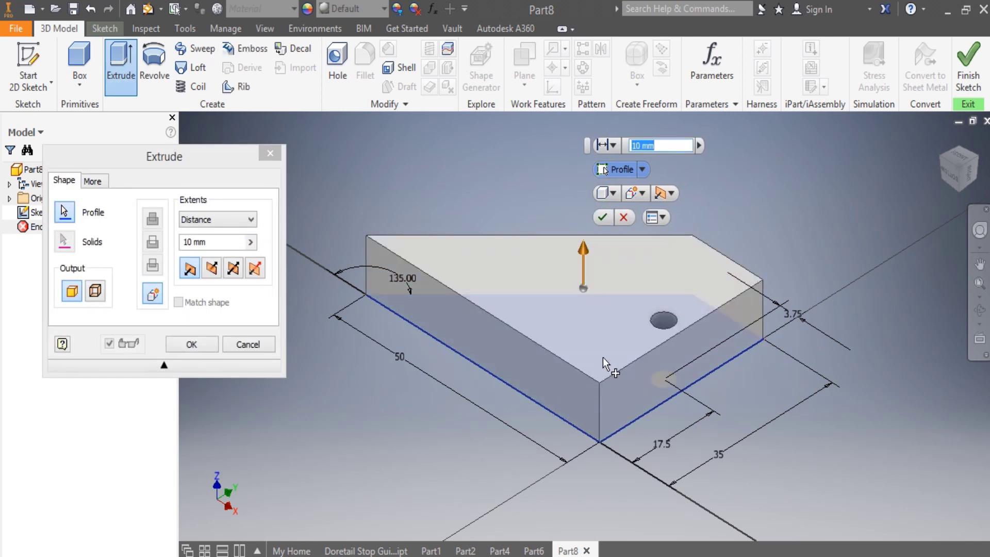
pyautogui.write('100')
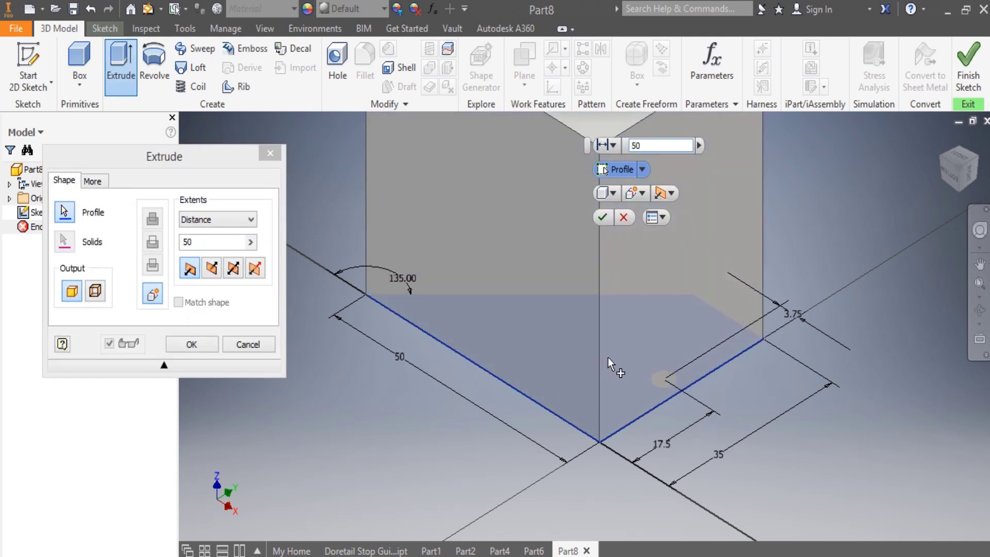
pyautogui.press('Return')
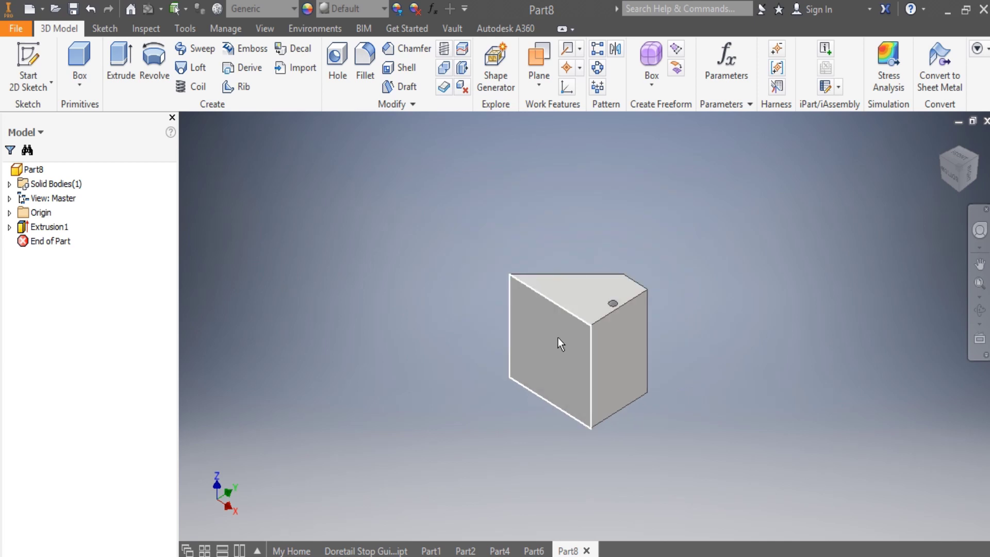
# - Start a sketch on the solid's square base face and draw a vertical line about 90 mm long across it
pyautogui.rightClick(558, 337)
pyautogui.click(561, 388)
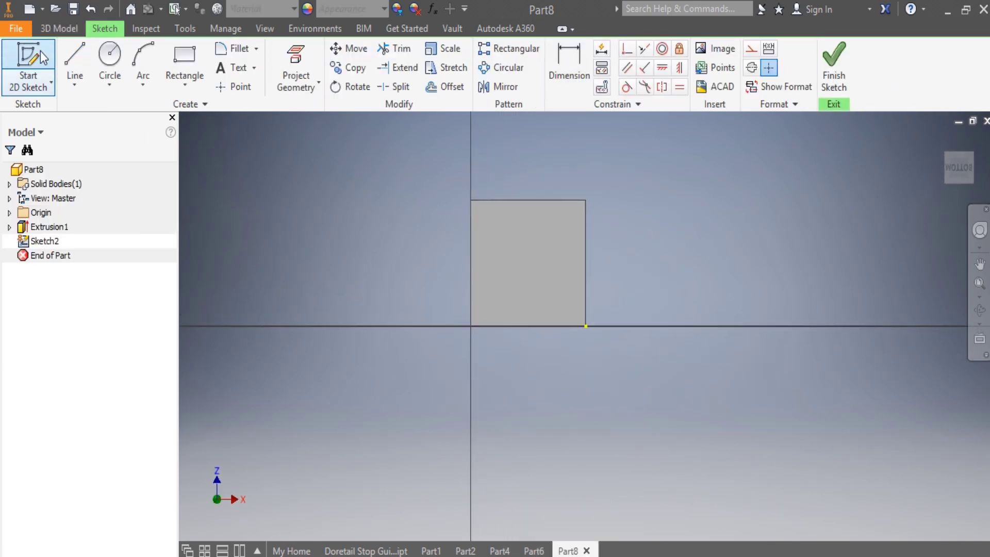
pyautogui.click(75, 57)
pyautogui.click(518, 151)
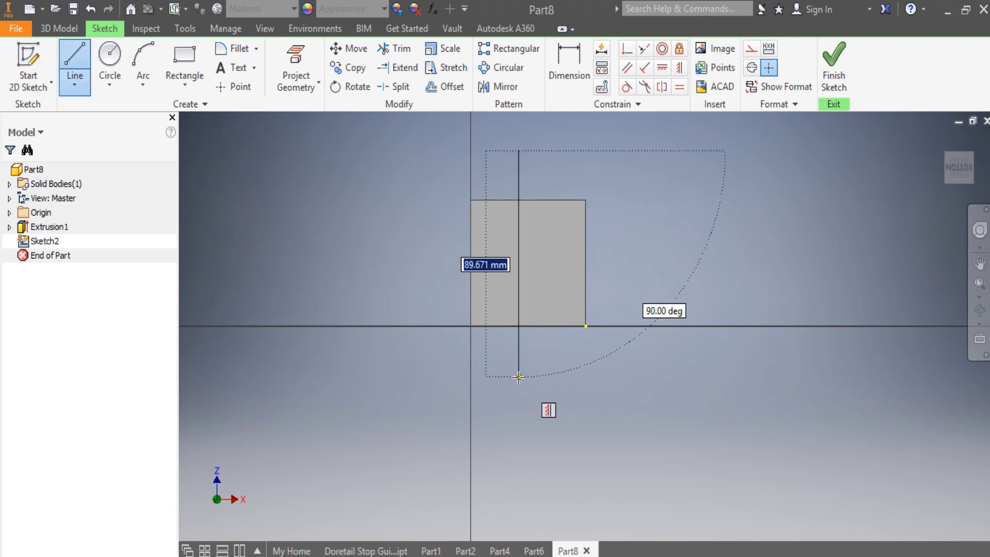
pyautogui.click(519, 386)
pyautogui.click(107, 89)
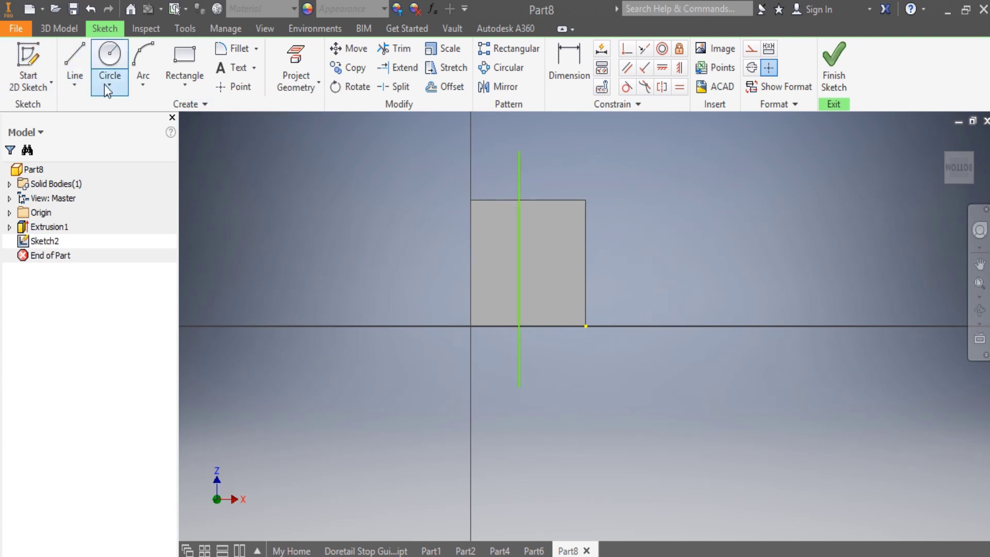
# - Draw a horizontal line across the base face, crossing the vertical line and extending beyond both sides
pyautogui.click(75, 62)
pyautogui.click(366, 268)
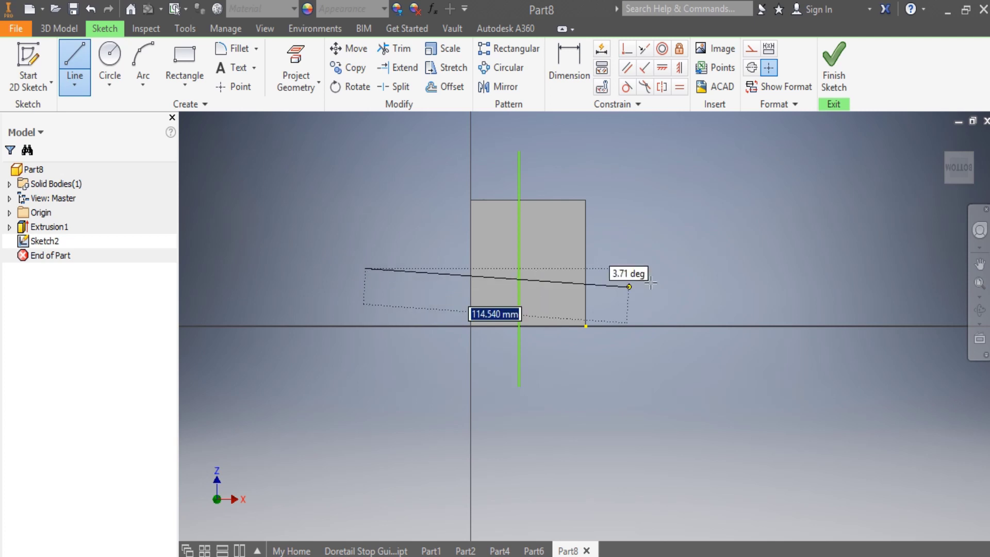
pyautogui.doubleClick(707, 268)
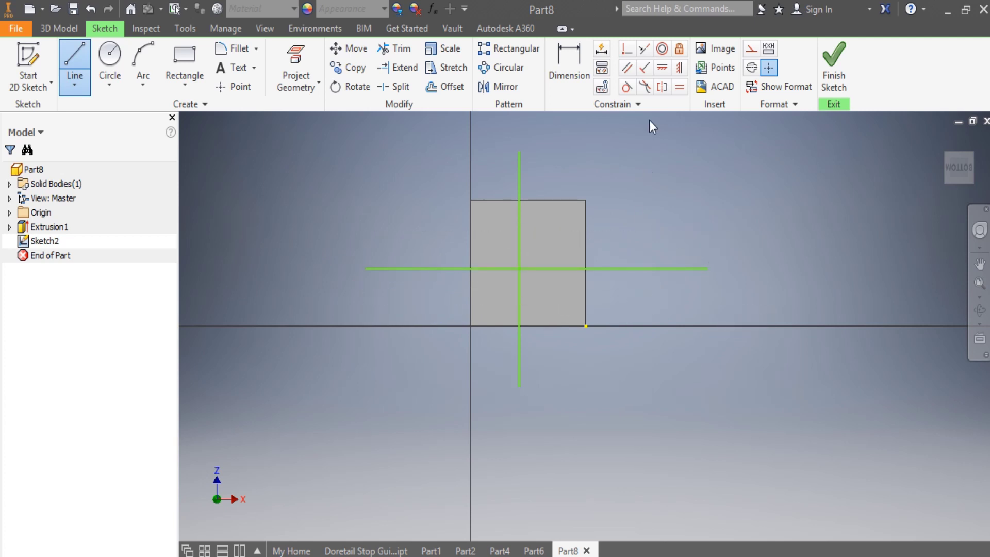
pyautogui.press('Escape')
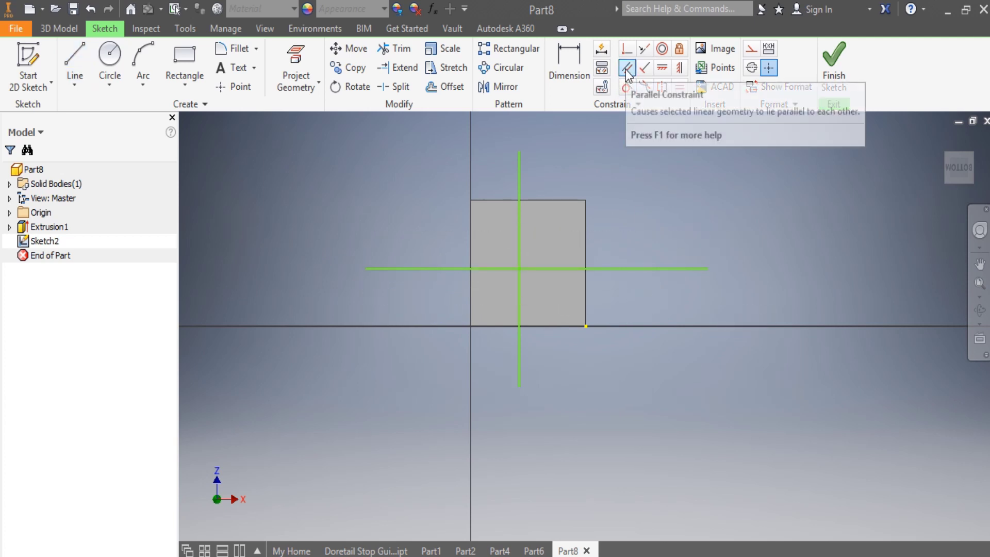
# - Constrain the vertical line parallel to the face's left edge and the horizontal line parallel to its bottom edge
pyautogui.click(627, 72)
pyautogui.click(519, 182)
pyautogui.click(471, 217)
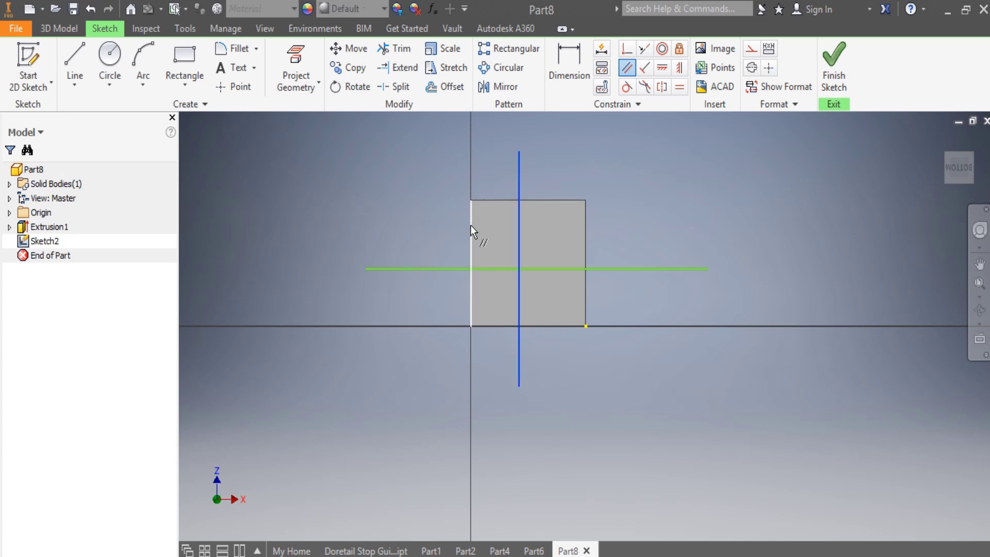
pyautogui.click(506, 268)
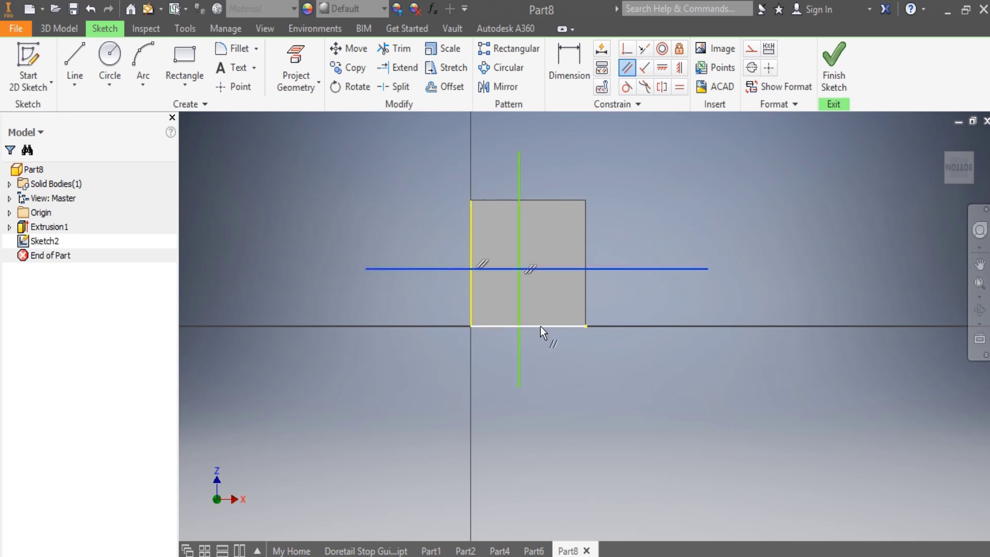
pyautogui.click(540, 326)
# - Dimension the horizontal line 25 mm from the face's bottom edge
pyautogui.scroll(3, 466, 346)
pyautogui.click(569, 64)
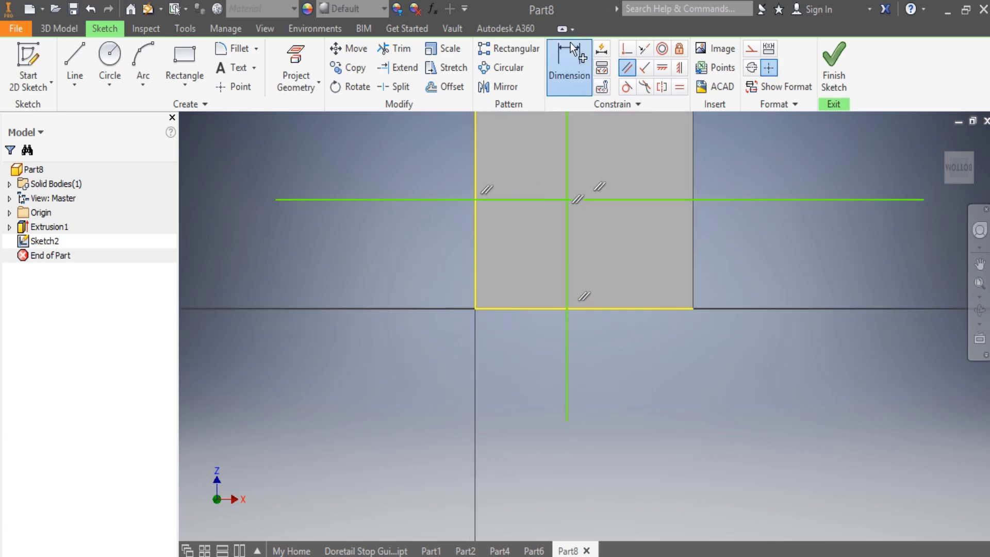
pyautogui.click(577, 199)
pyautogui.click(601, 306)
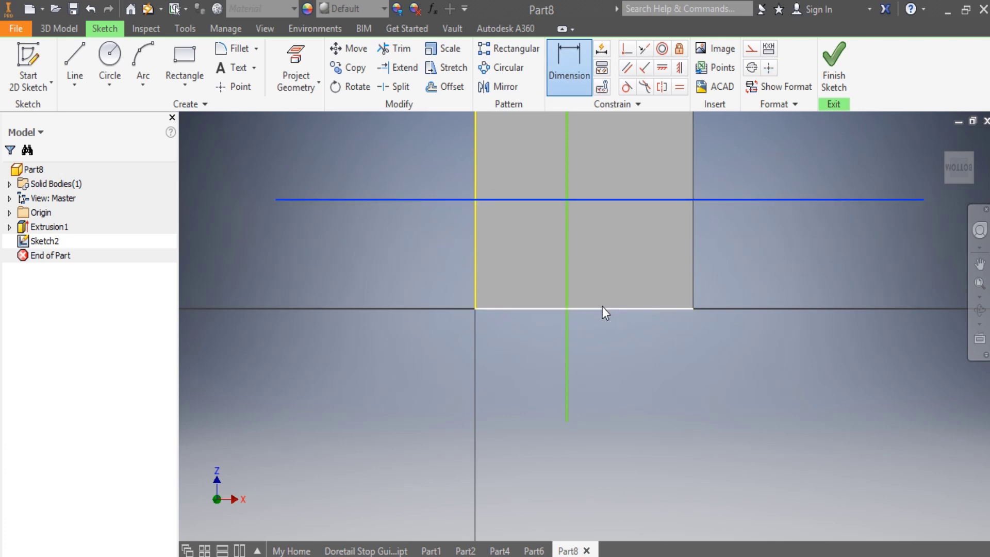
pyautogui.click(756, 280)
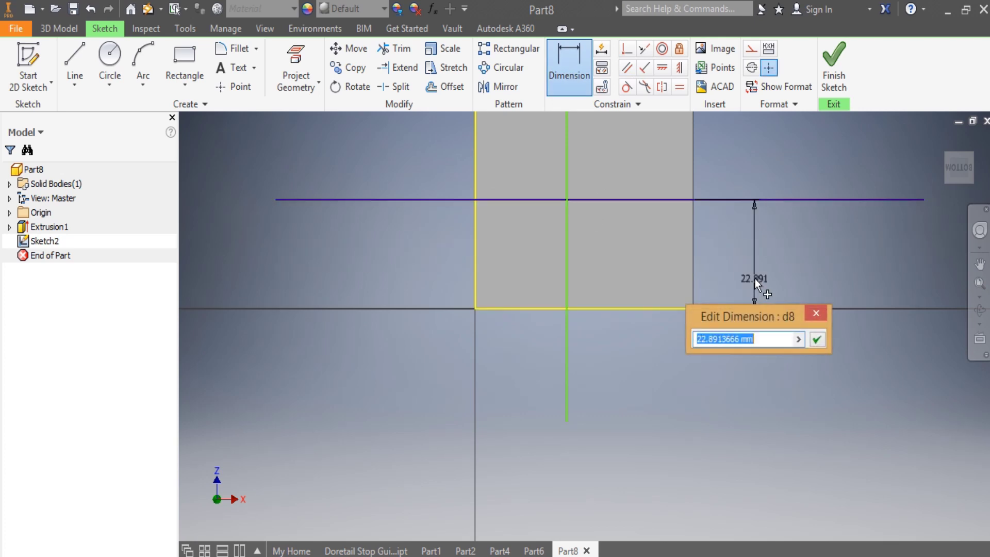
pyautogui.write('25')
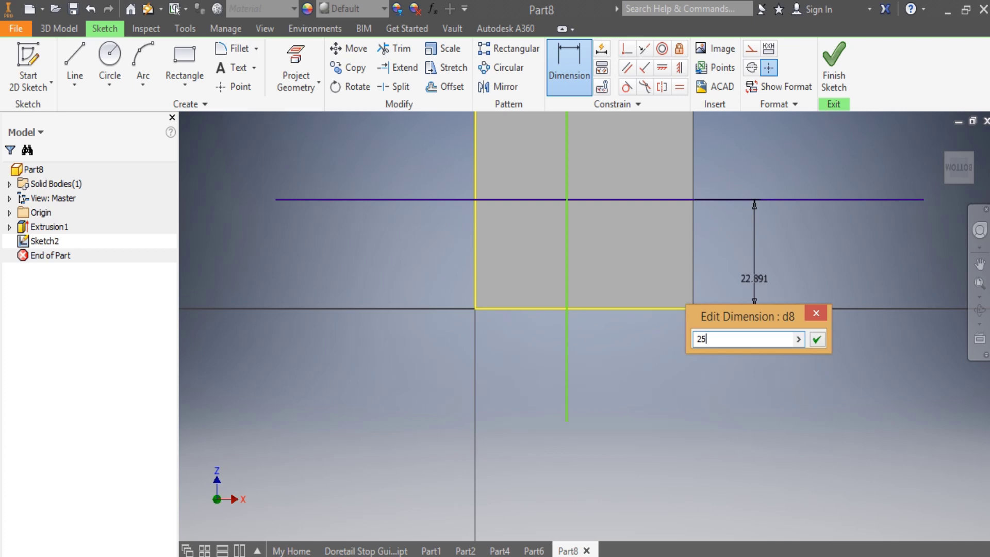
pyautogui.press('Return')
# - Dimension the vertical line 25 mm from the face's left edge
pyautogui.click(476, 232)
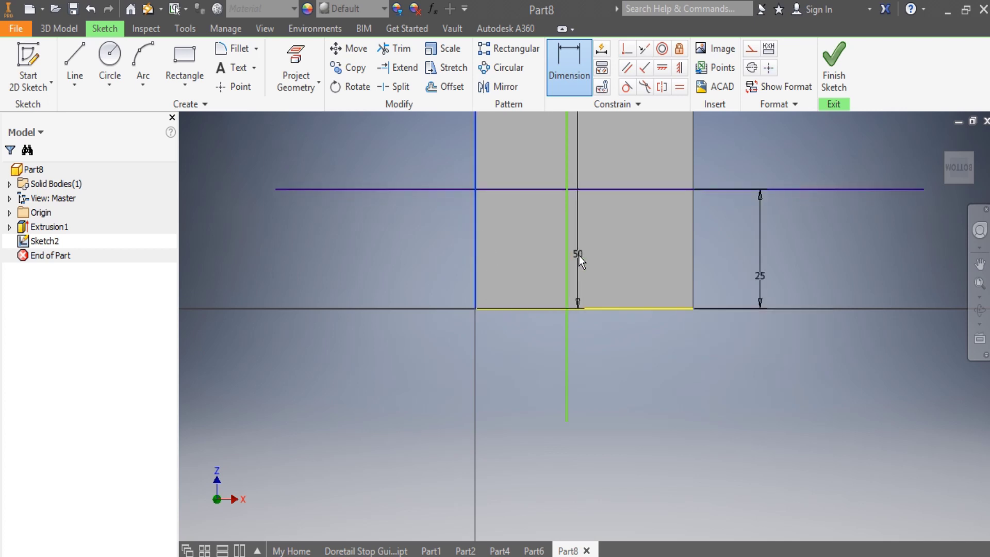
pyautogui.click(567, 259)
pyautogui.click(535, 358)
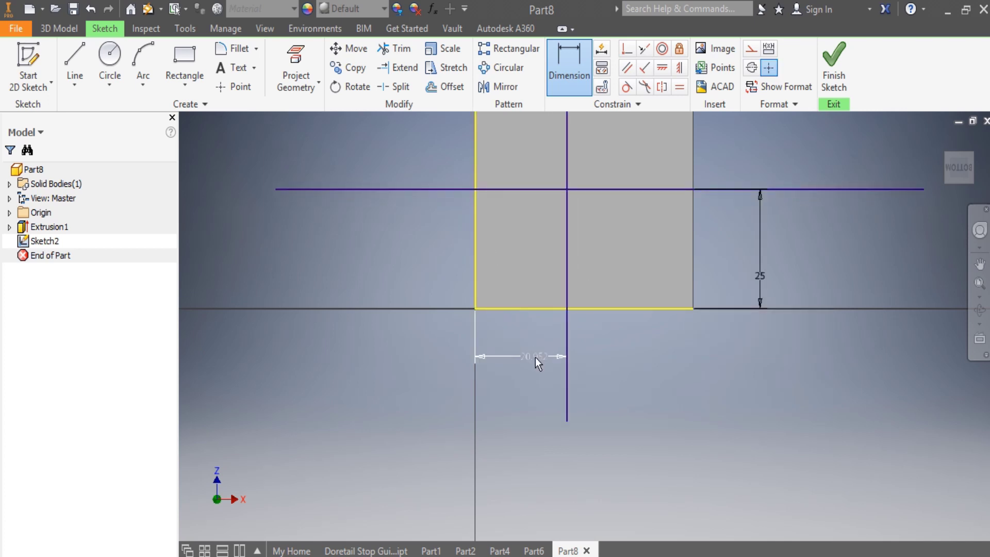
pyautogui.write('25')
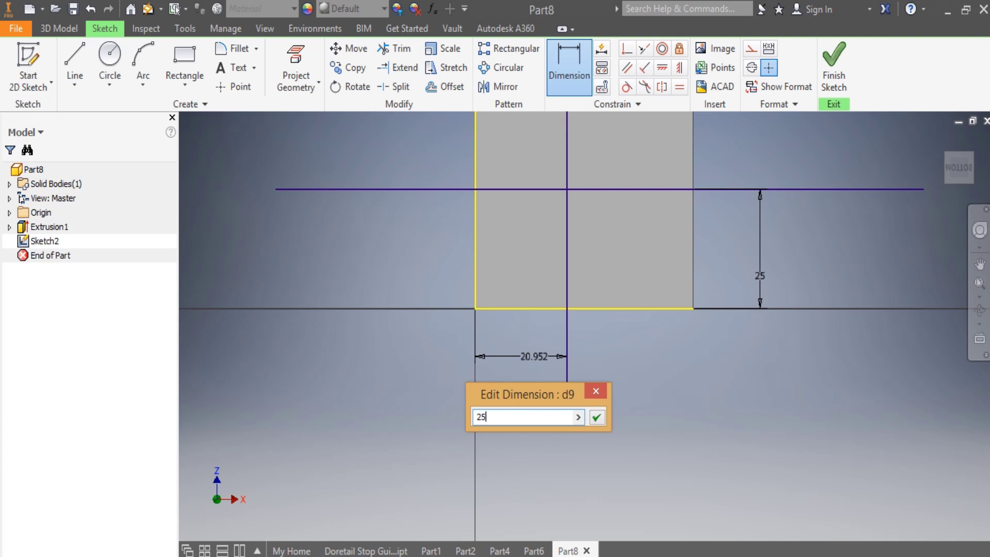
pyautogui.press('Return')
# - Draw a six-sided polygon about 20 mm across flats, centred on the line intersection with one vertex on the vertical line
pyautogui.scroll(-3, 489, 368)
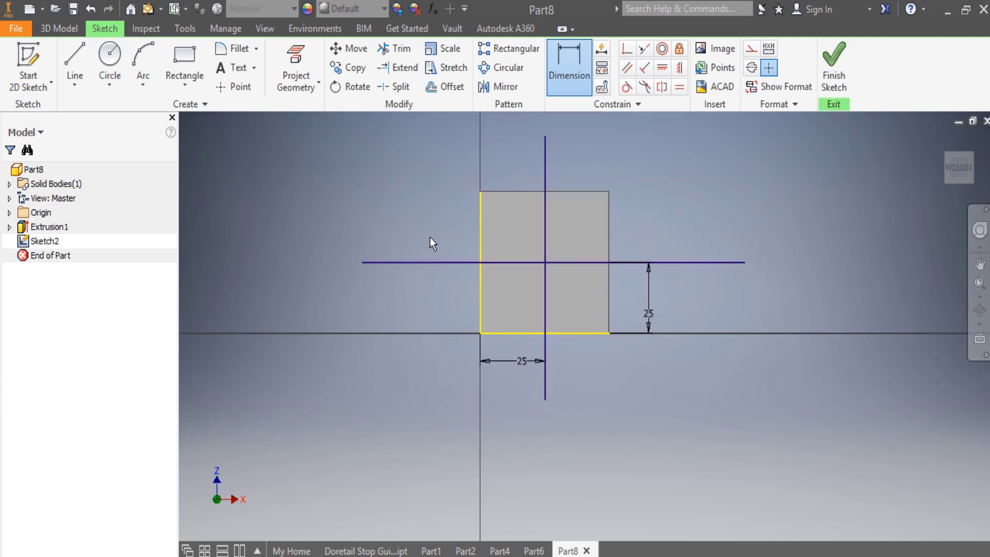
pyautogui.click(184, 85)
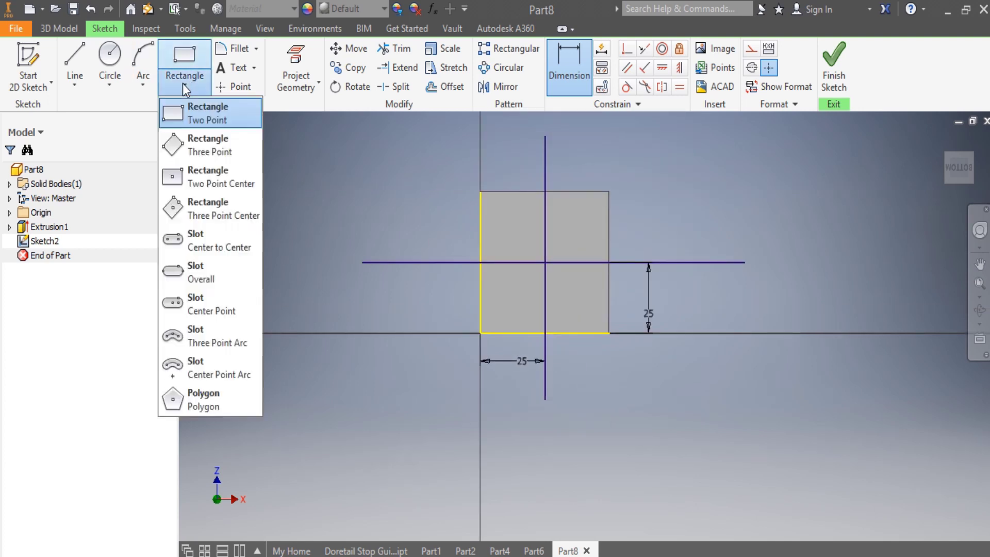
pyautogui.click(196, 397)
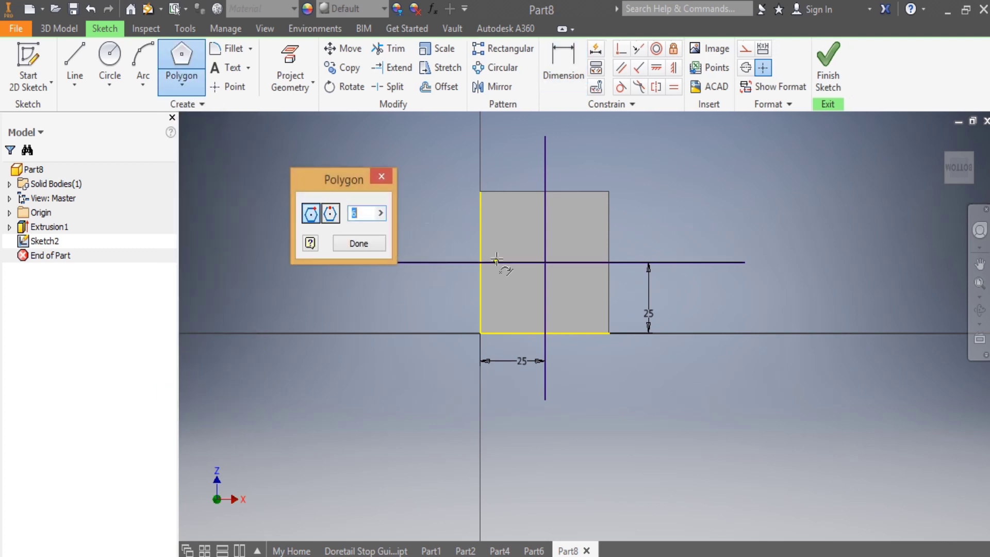
pyautogui.scroll(2, 537, 265)
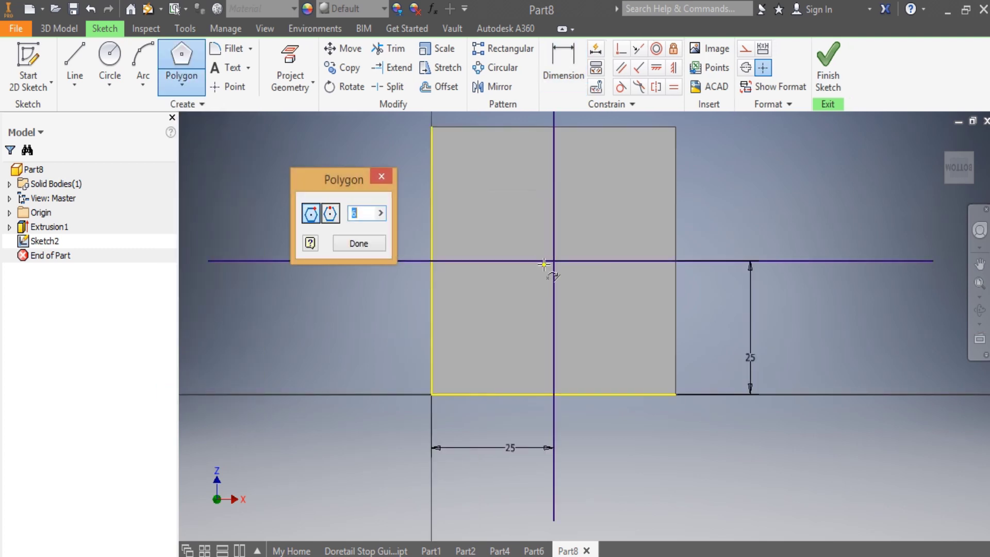
pyautogui.scroll(3, 544, 264)
pyautogui.click(563, 257)
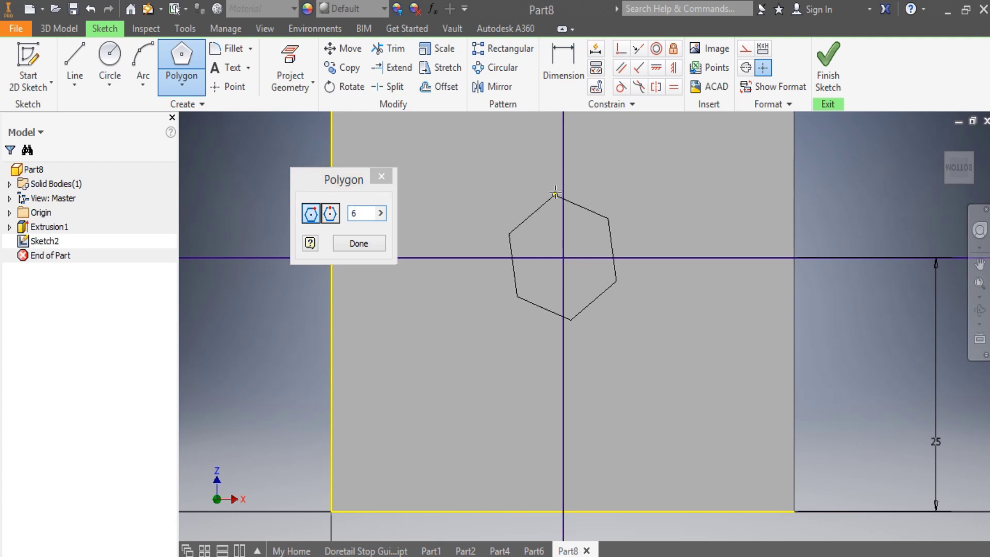
pyautogui.click(563, 140)
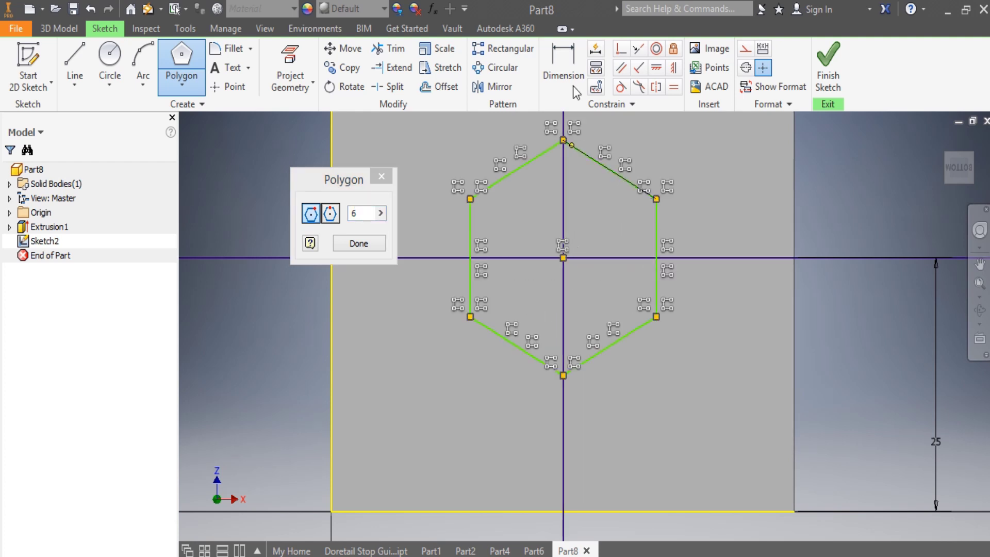
# - Dimension the hexagon 25 mm across its two vertical sides
pyautogui.click(563, 67)
pyautogui.click(471, 227)
pyautogui.click(525, 253)
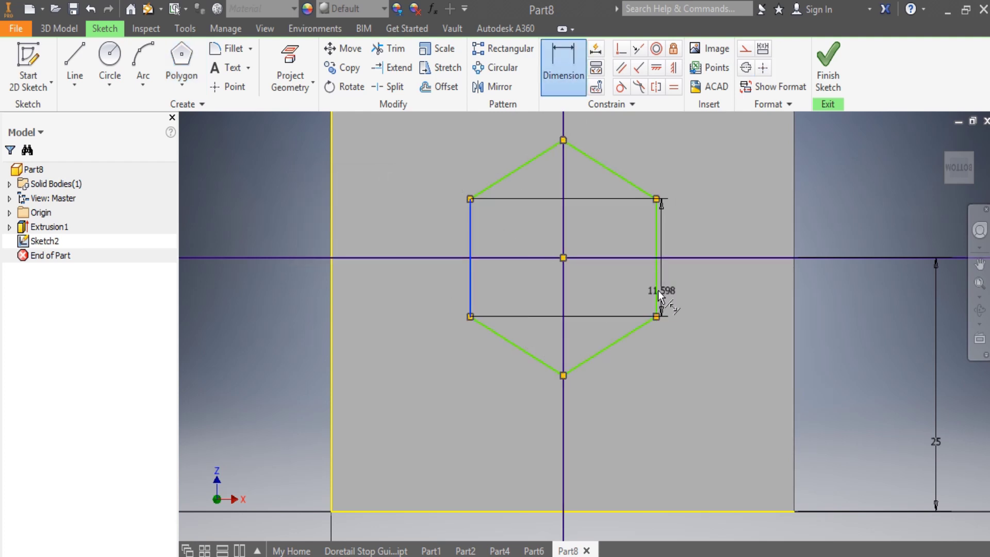
pyautogui.click(656, 289)
pyautogui.click(592, 421)
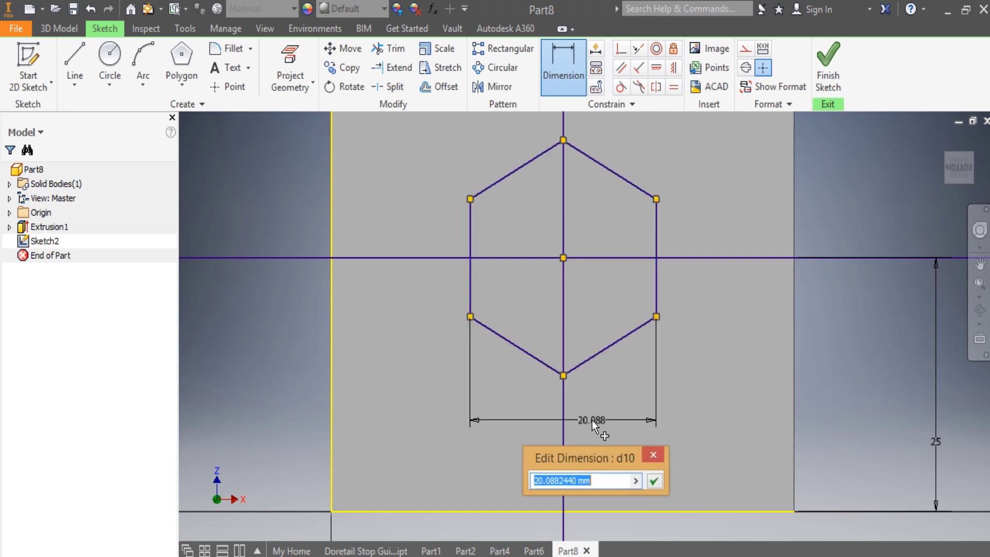
pyautogui.write('25')
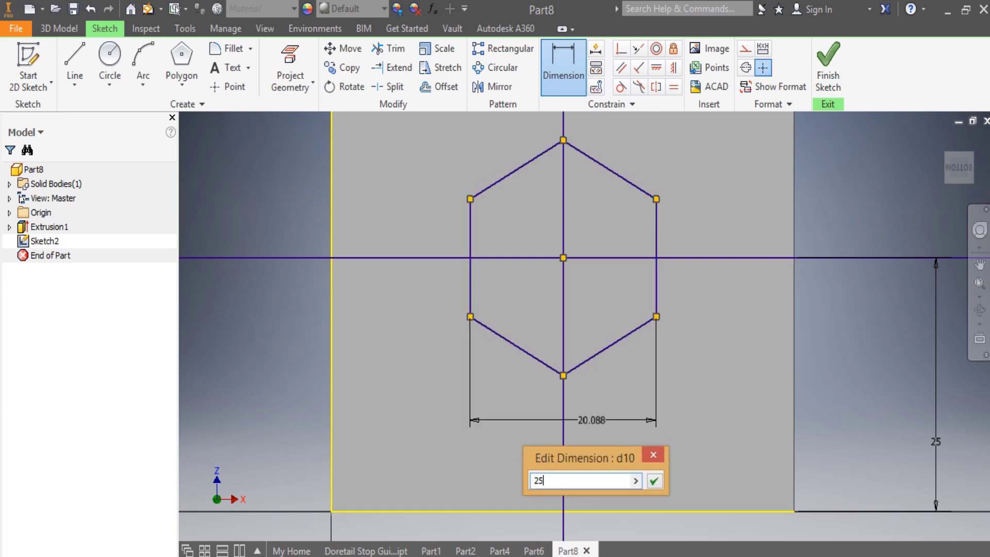
pyautogui.press('Return')
# - Draw a vertical line about 36.5 mm long between the hexagon and the face's right edge, and constrain it parallel to that edge
pyautogui.scroll(-4, 550, 419)
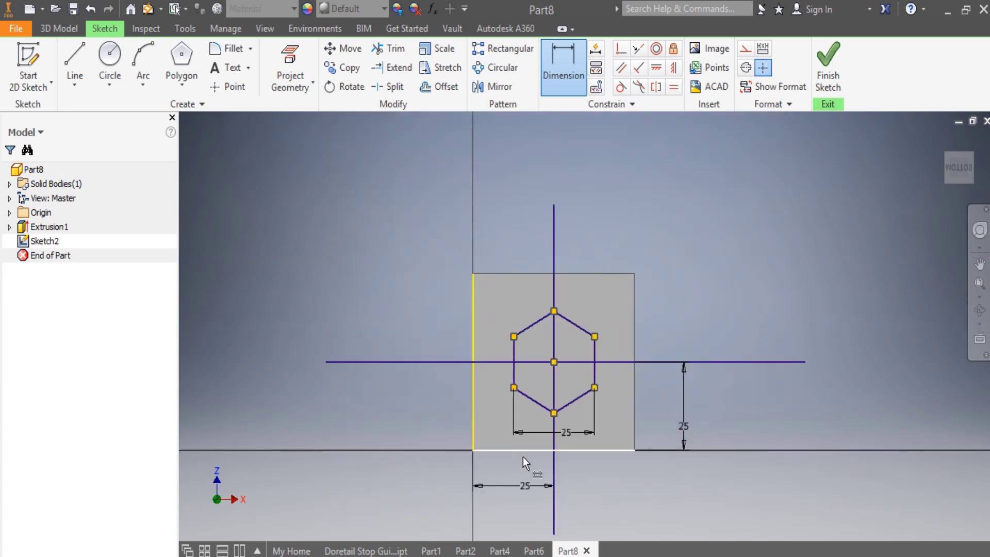
pyautogui.scroll(3, 523, 457)
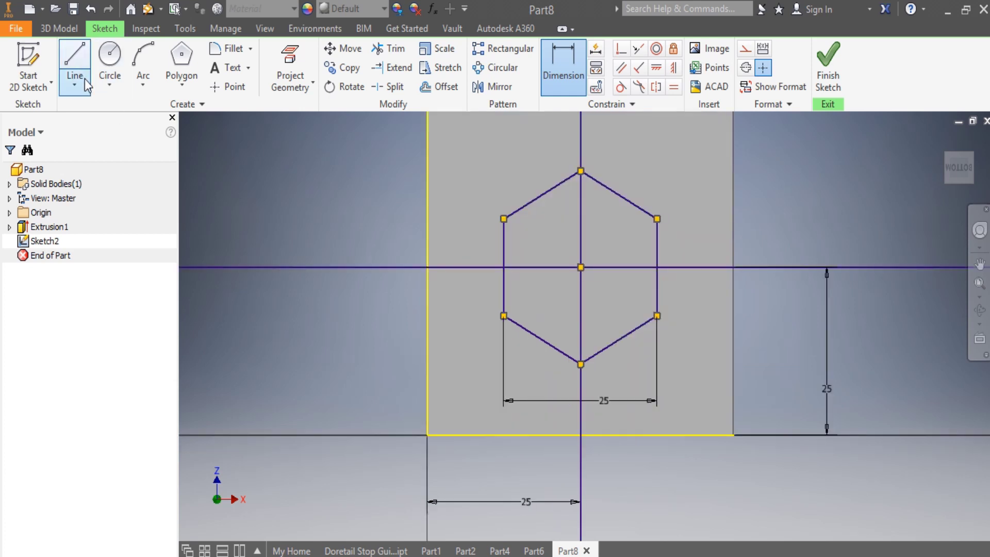
pyautogui.click(75, 67)
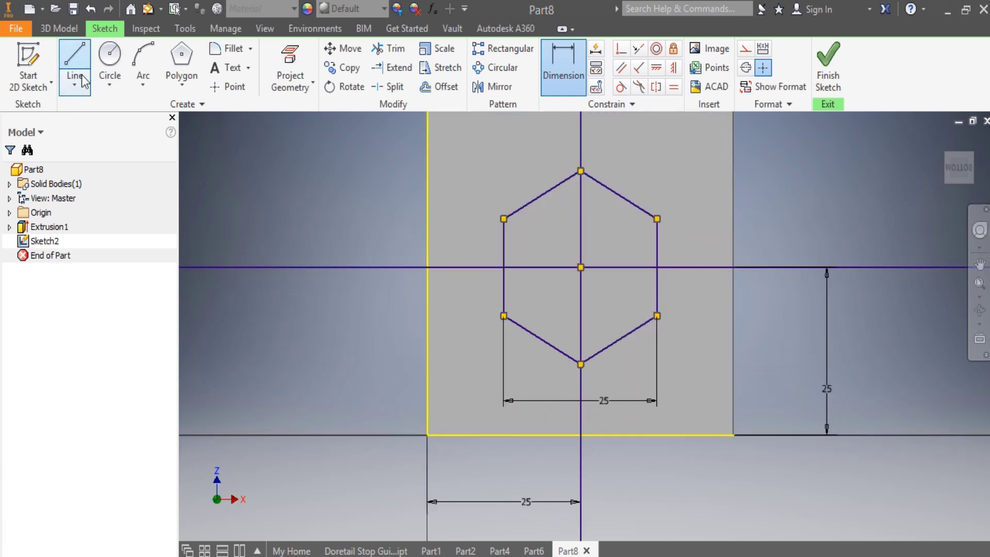
pyautogui.click(688, 130)
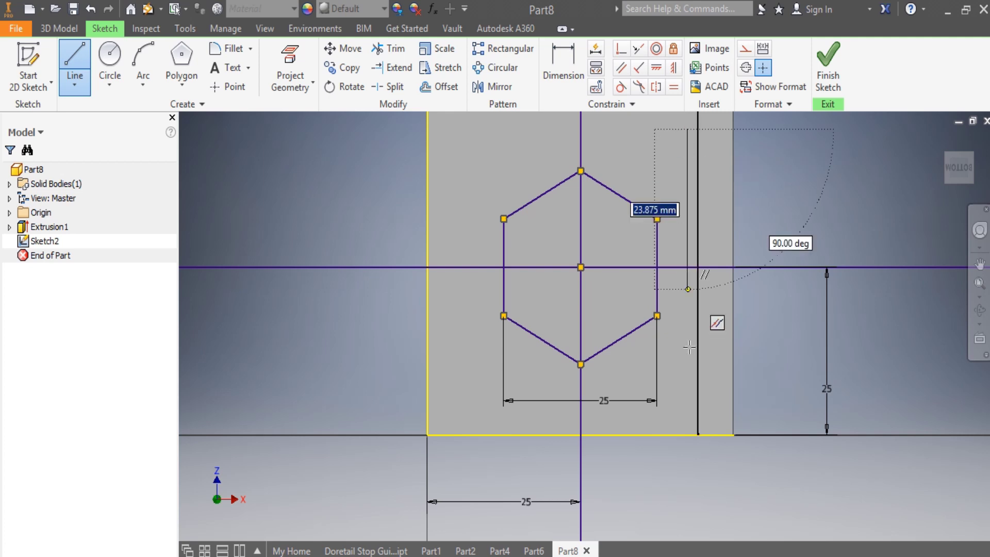
pyautogui.scroll(-3, 696, 330)
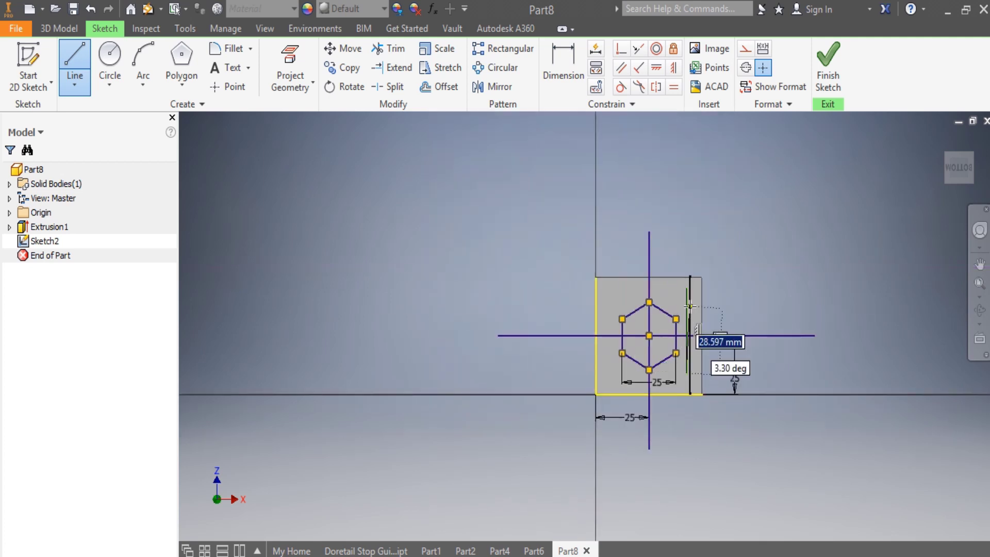
pyautogui.scroll(2, 670, 330)
pyautogui.click(621, 67)
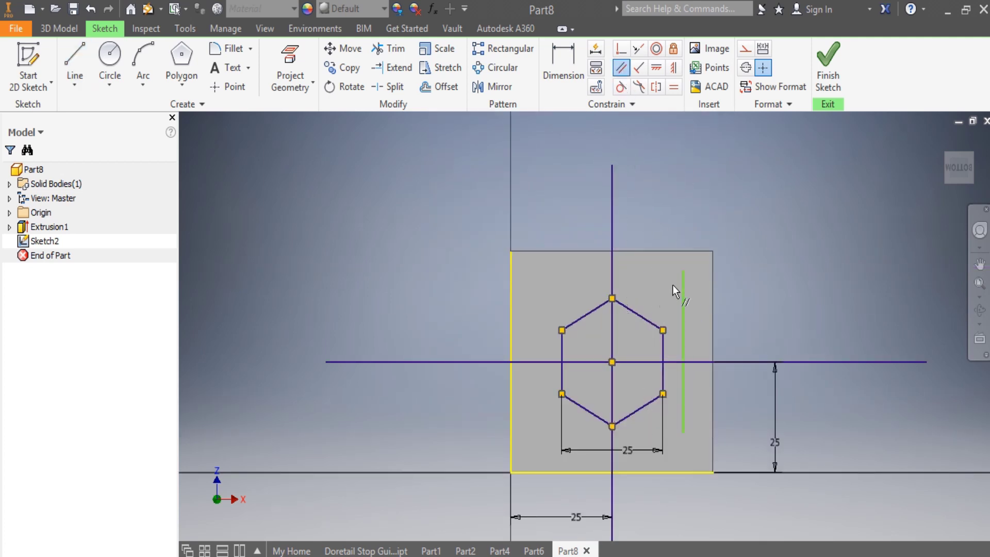
pyautogui.click(683, 325)
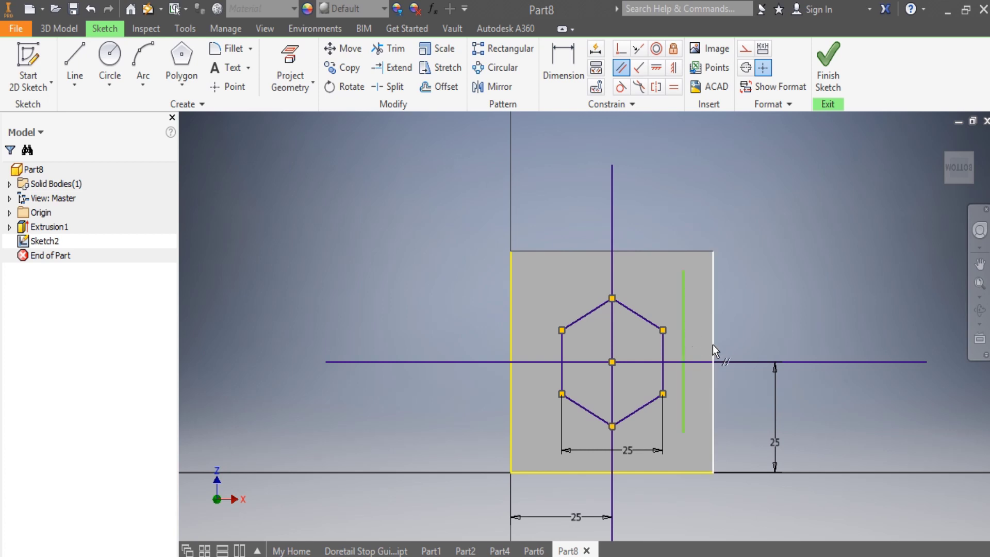
pyautogui.click(714, 344)
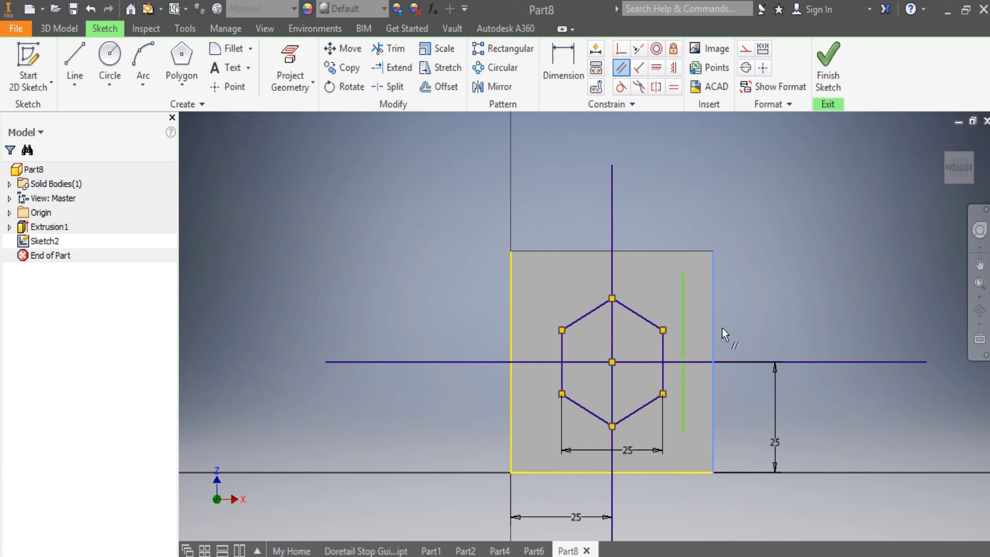
# - Dimension the new vertical line's length as 35.188 mm
pyautogui.press('d')
pyautogui.click(683, 330)
pyautogui.click(753, 330)
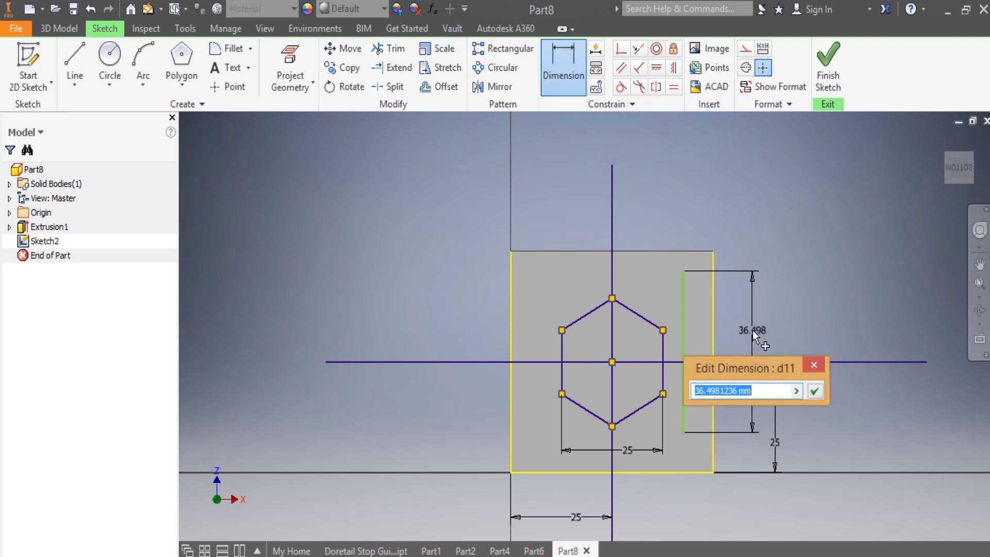
pyautogui.write('5')
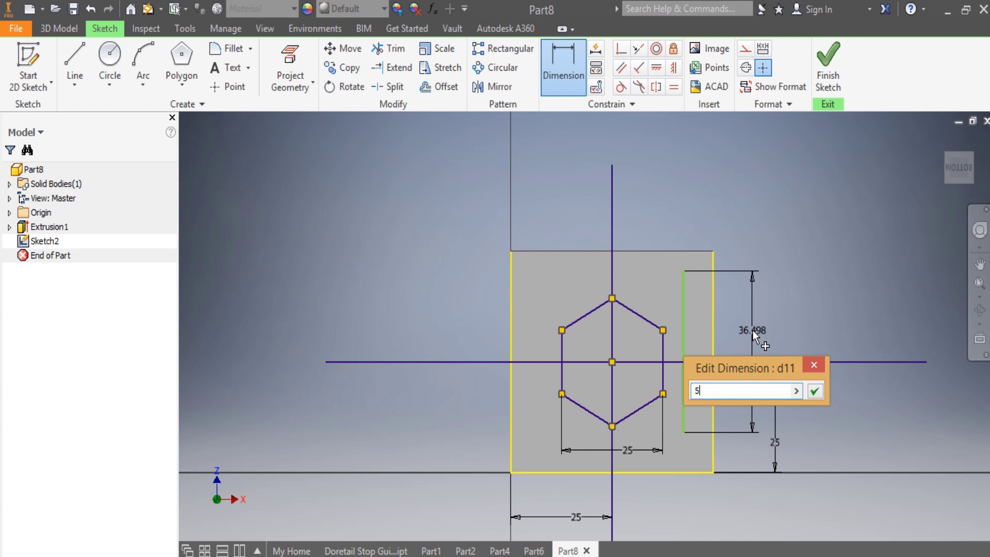
pyautogui.press('BackSpace')
pyautogui.write('35.188')
pyautogui.press('Return')
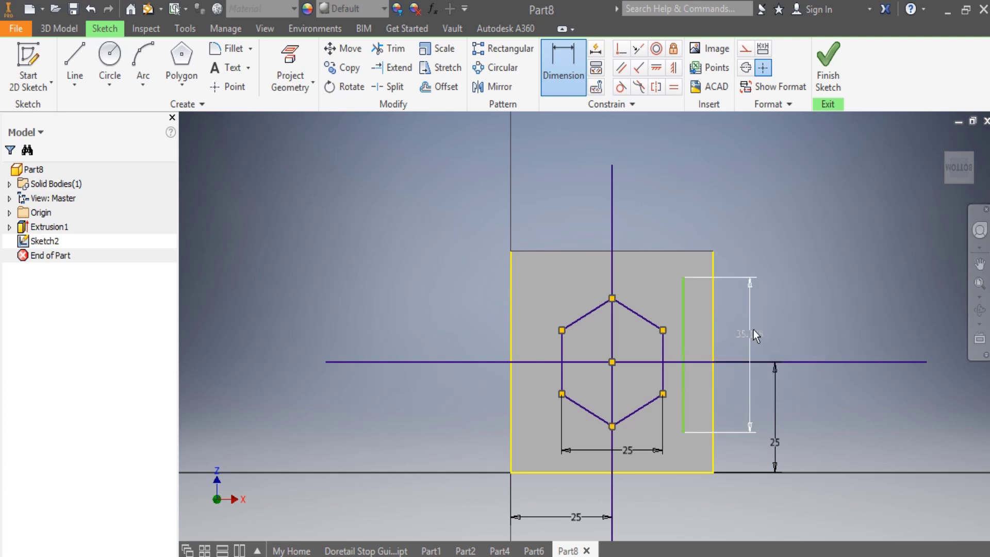
# - Dimension the vertical line's lower endpoint 7.406 mm from the face's bottom edge
pyautogui.scroll(3, 685, 463)
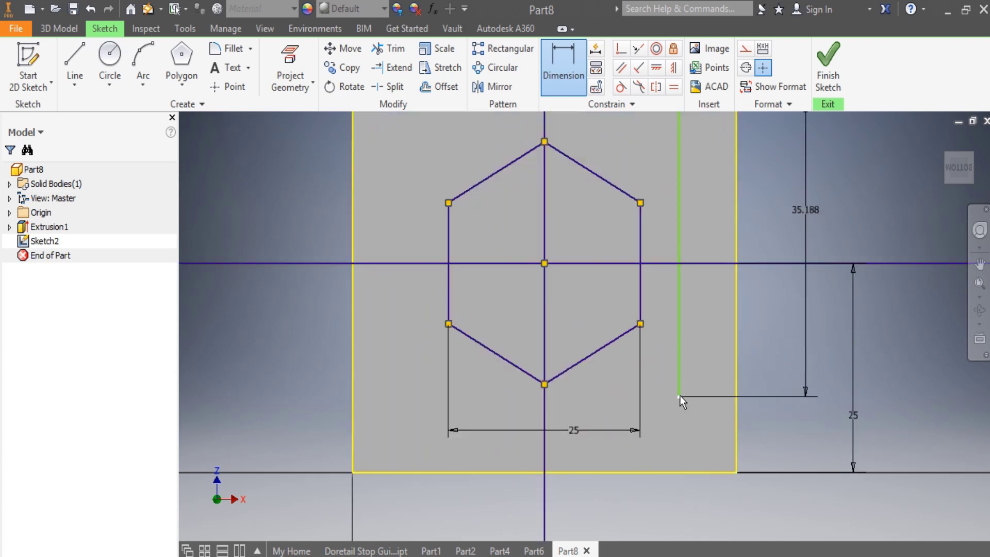
pyautogui.click(679, 396)
pyautogui.click(675, 472)
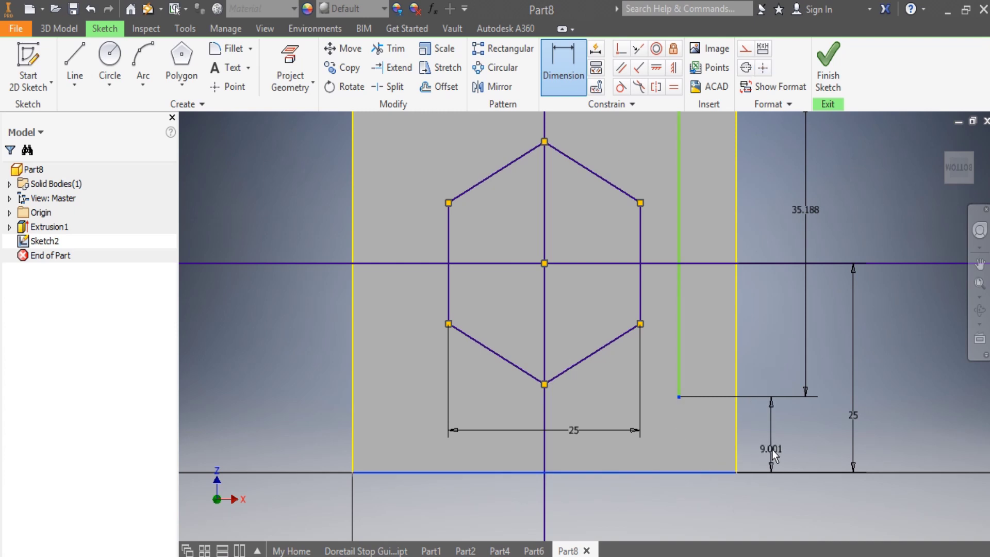
pyautogui.click(772, 450)
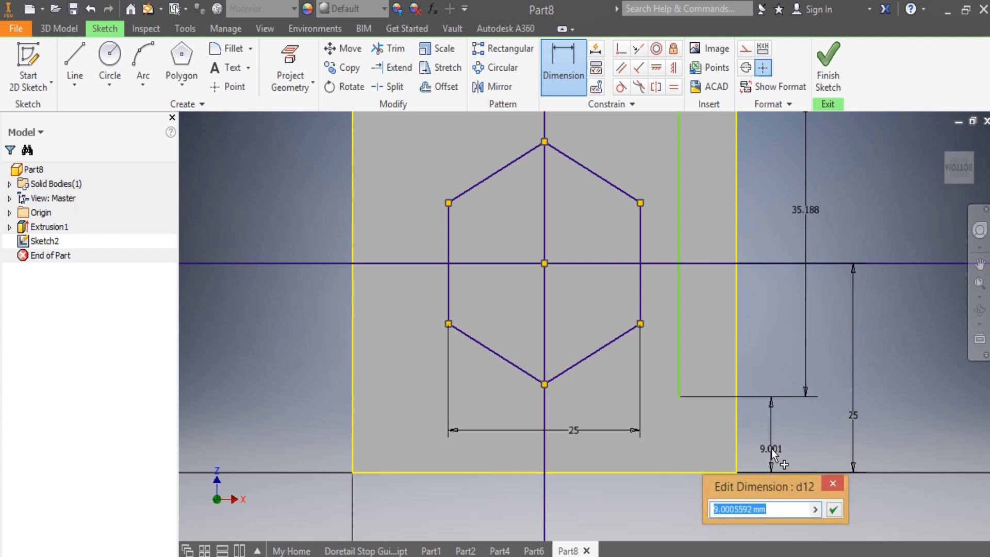
pyautogui.write('7.406')
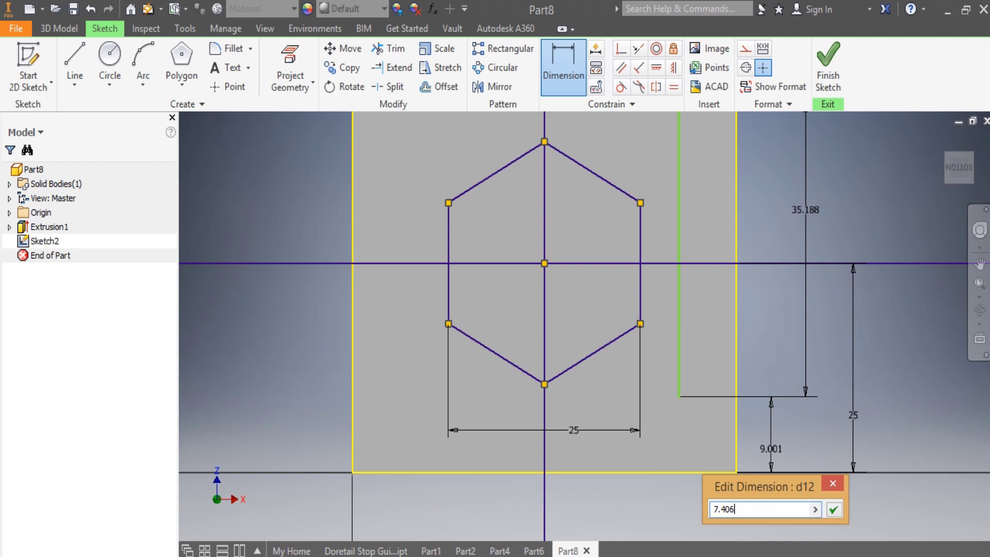
pyautogui.press('Return')
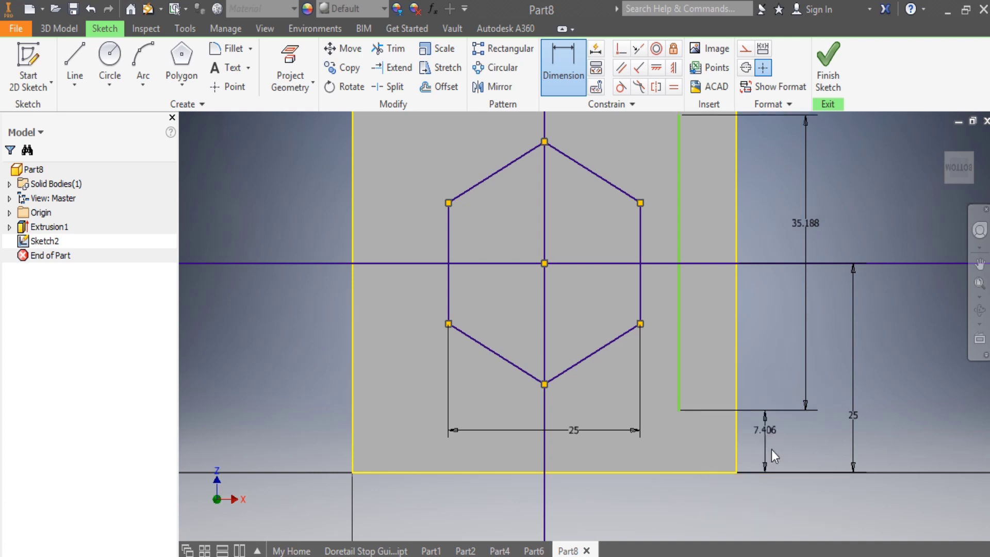
pyautogui.click(686, 266)
pyautogui.click(678, 410)
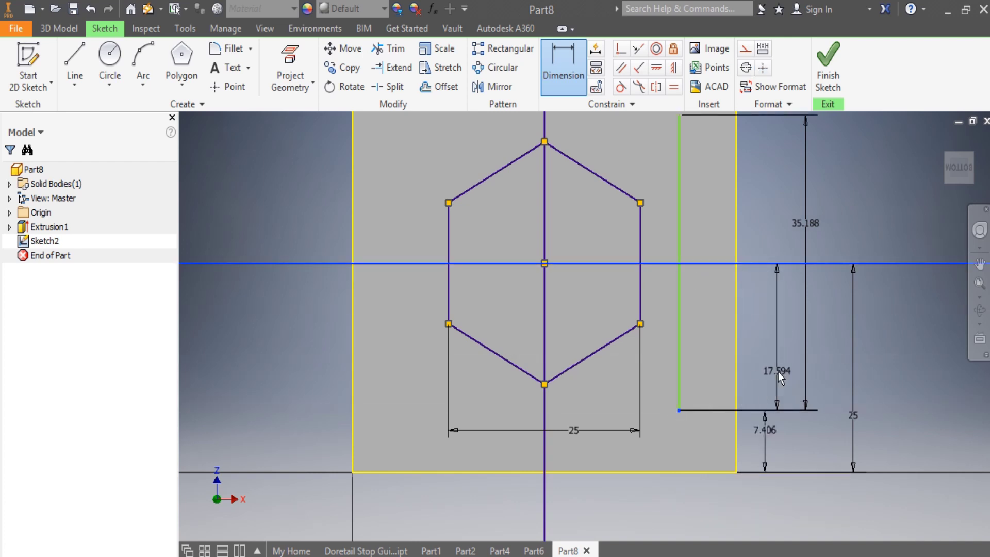
pyautogui.click(777, 370)
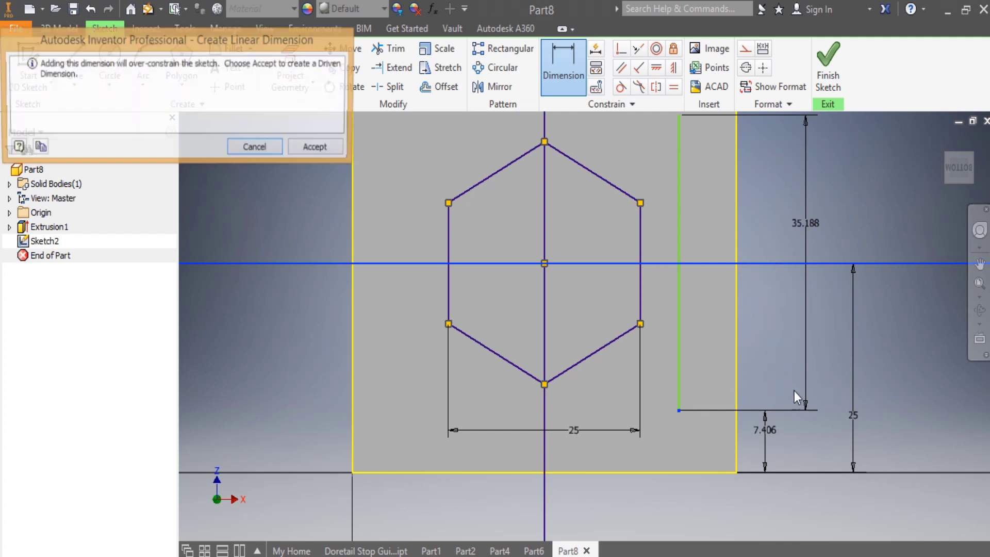
pyautogui.click(255, 148)
# - Draw a vertical line about 22 mm long on the face's right edge, crossing the horizontal centre line
pyautogui.scroll(-3, 757, 363)
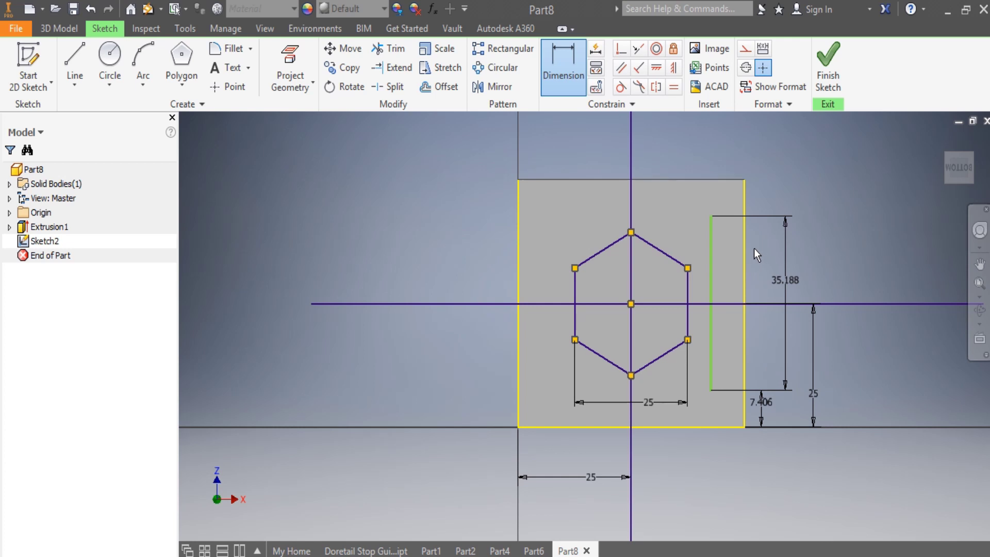
pyautogui.click(74, 59)
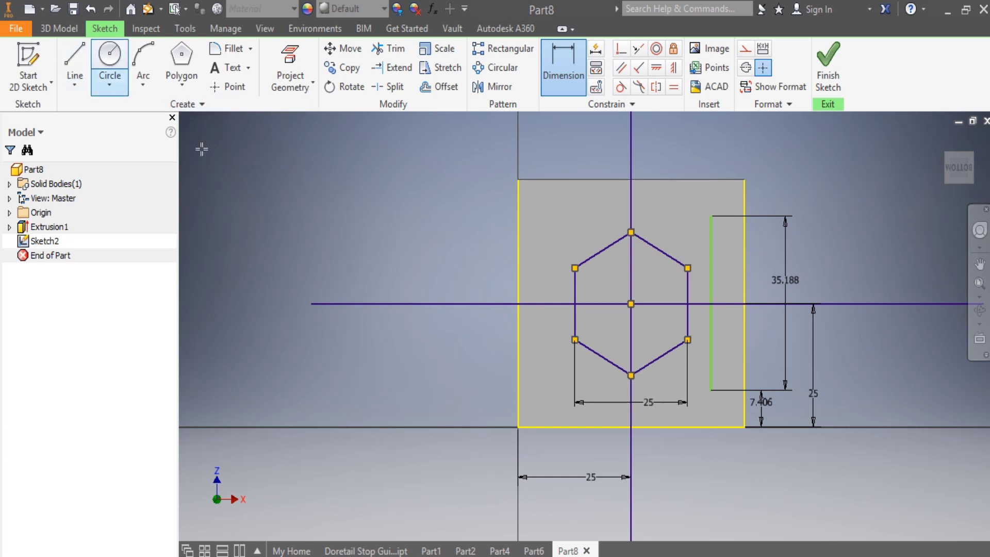
pyautogui.scroll(3, 734, 276)
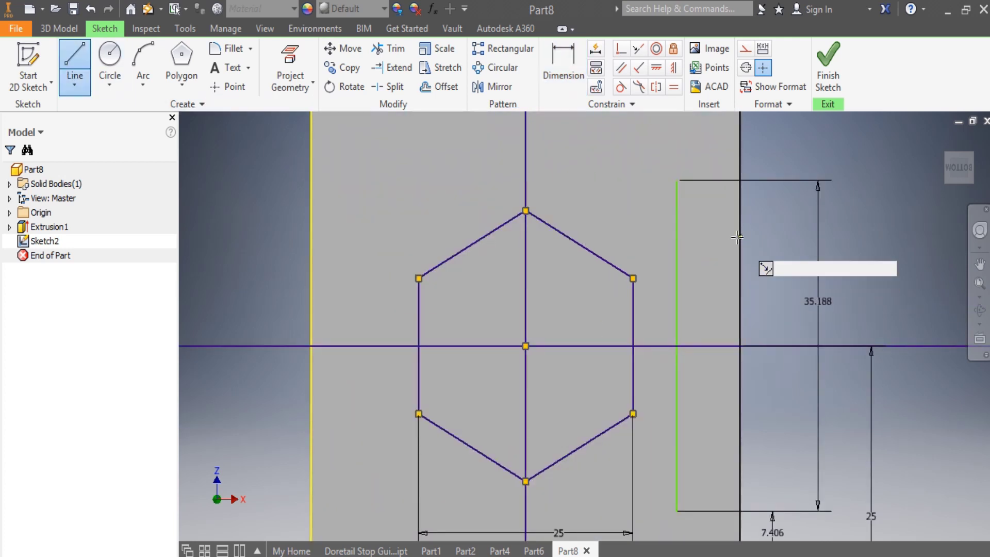
pyautogui.click(740, 234)
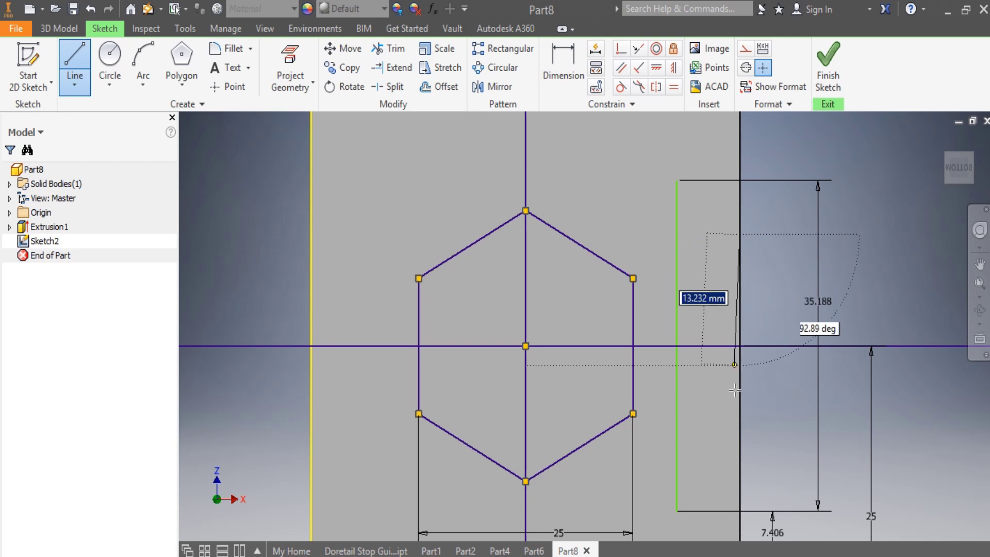
pyautogui.click(740, 443)
# - Dimension the lower endpoint of the line on the right edge 16 mm below the horizontal centre line
pyautogui.scroll(-4, 747, 428)
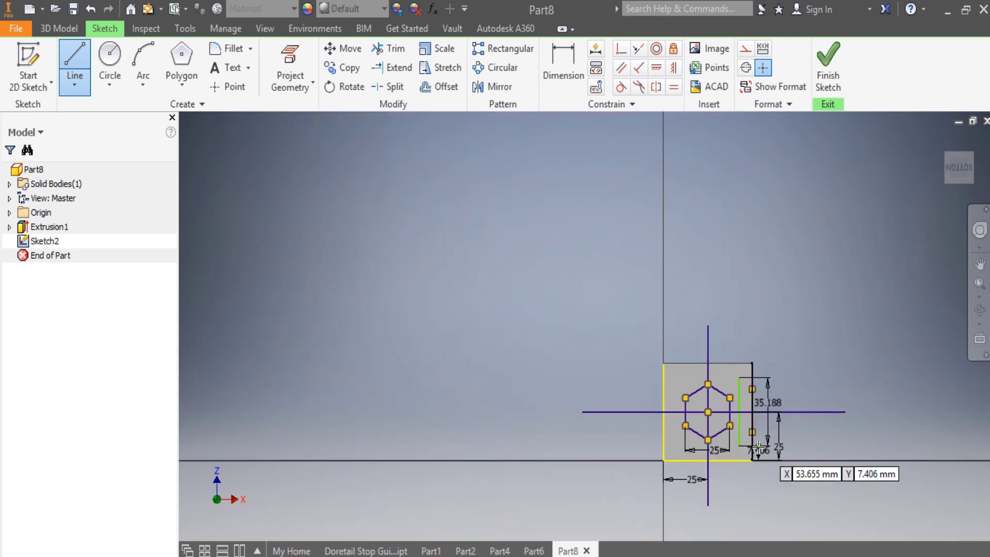
pyautogui.scroll(1, 756, 251)
pyautogui.press('d')
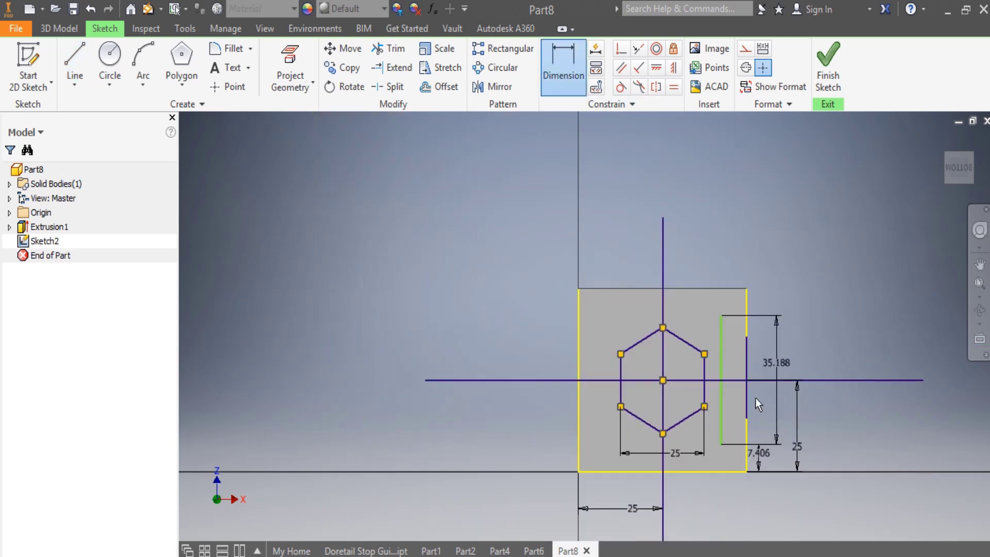
pyautogui.scroll(3, 756, 398)
pyautogui.click(741, 364)
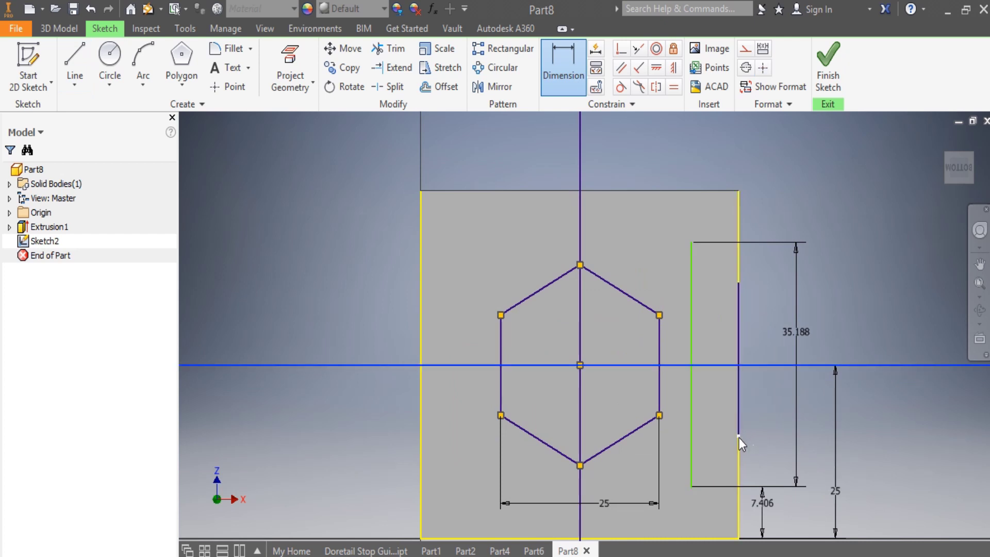
pyautogui.click(739, 437)
pyautogui.click(765, 415)
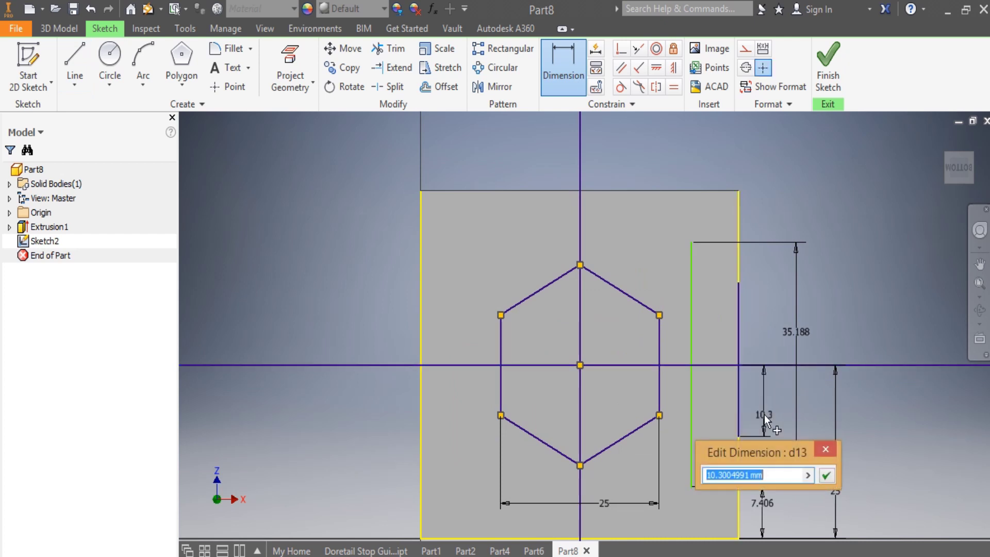
pyautogui.write('16')
pyautogui.press('Return')
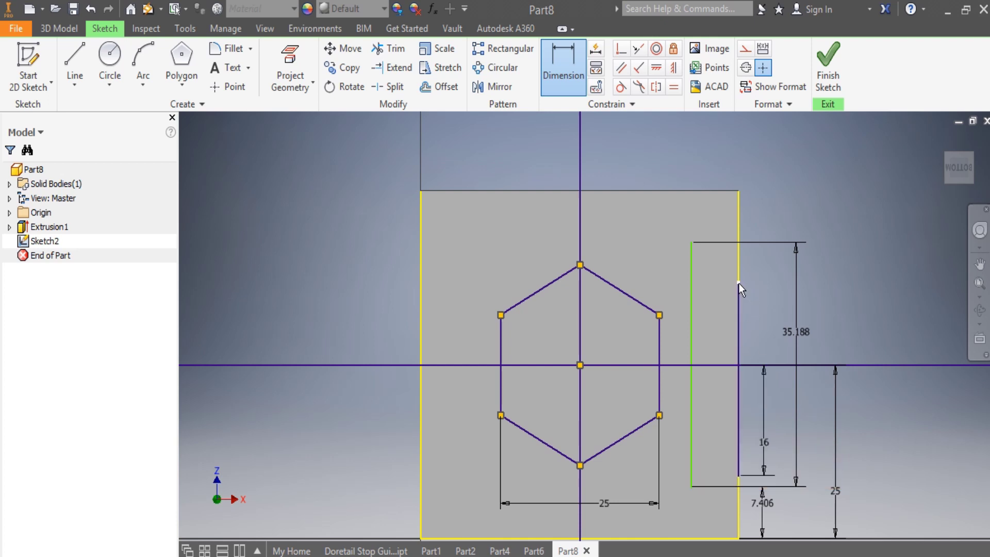
# - Dimension the upper endpoint of the line on the right edge 16 mm above the horizontal centre line
pyautogui.click(739, 283)
pyautogui.click(750, 364)
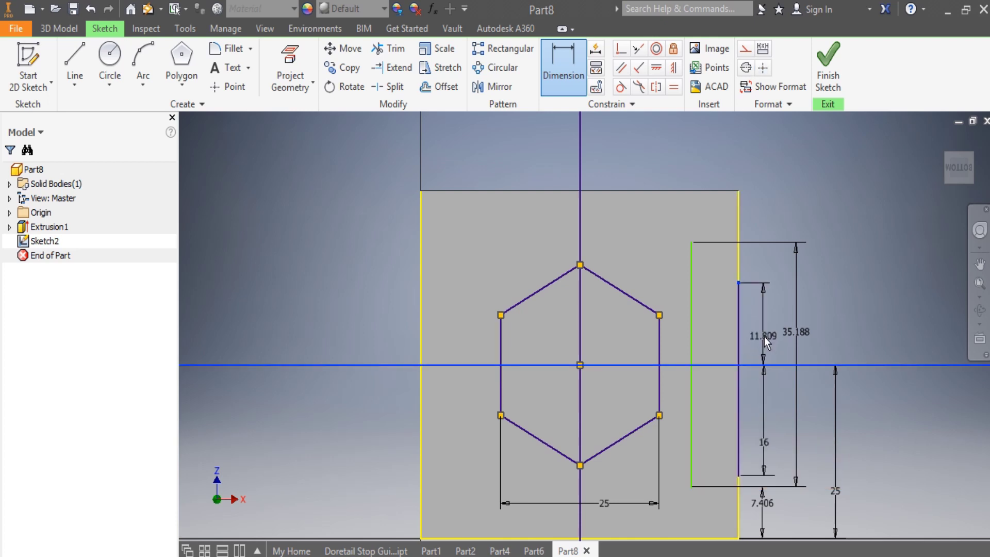
pyautogui.click(764, 336)
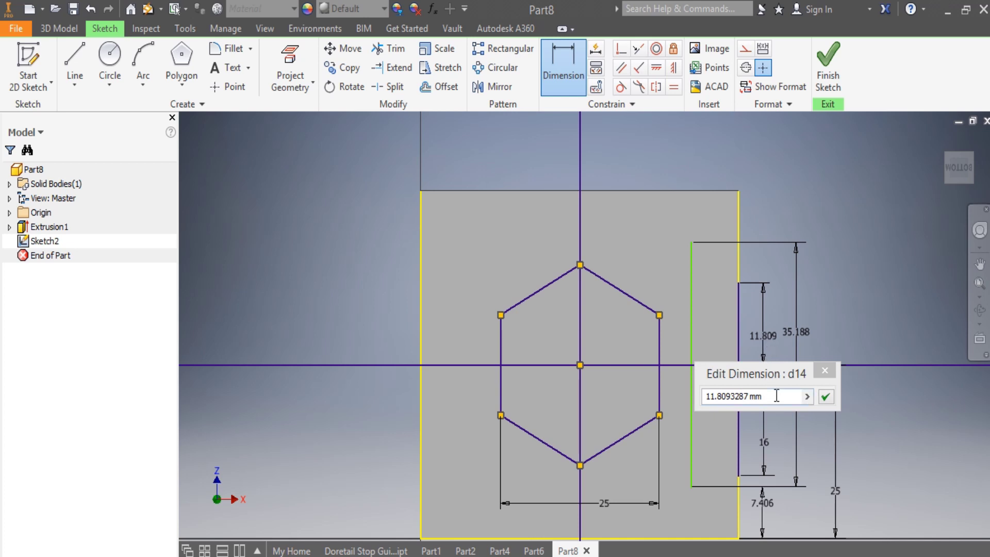
pyautogui.write('16')
pyautogui.press('Return')
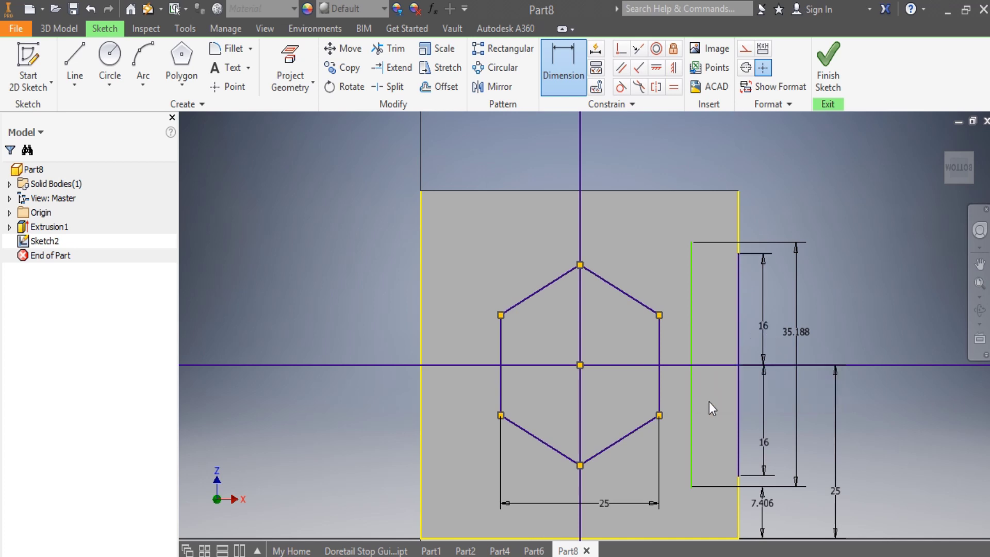
# - Close the dovetail slot outline with two slanted lines joining the upper and lower endpoints of its two vertical lines
pyautogui.click(75, 65)
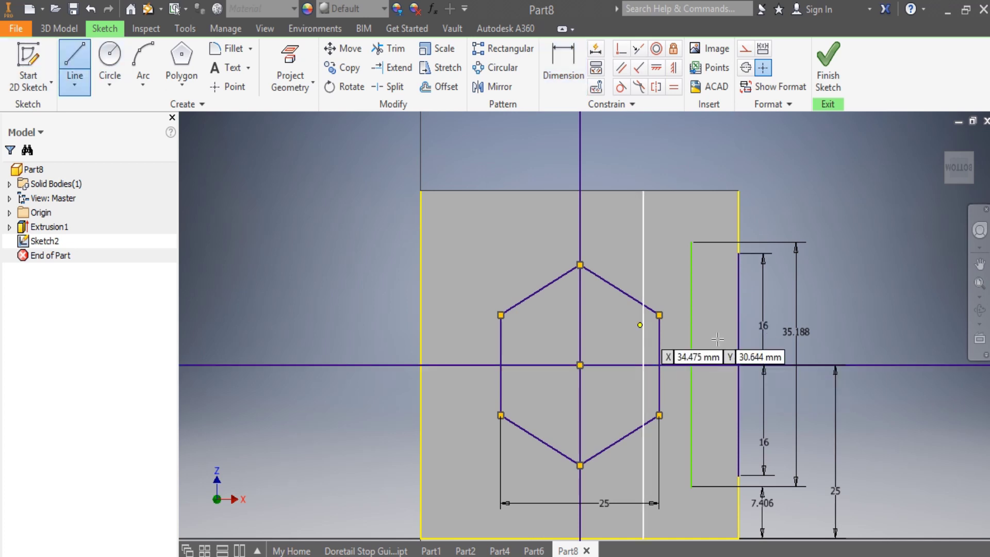
pyautogui.click(692, 242)
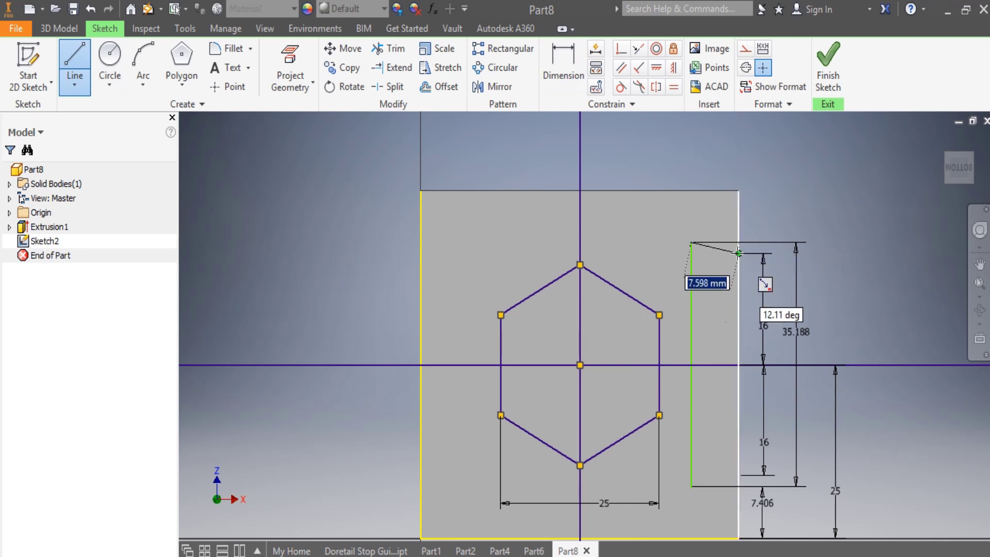
pyautogui.click(739, 254)
pyautogui.scroll(5, 732, 307)
pyautogui.scroll(-6, 722, 397)
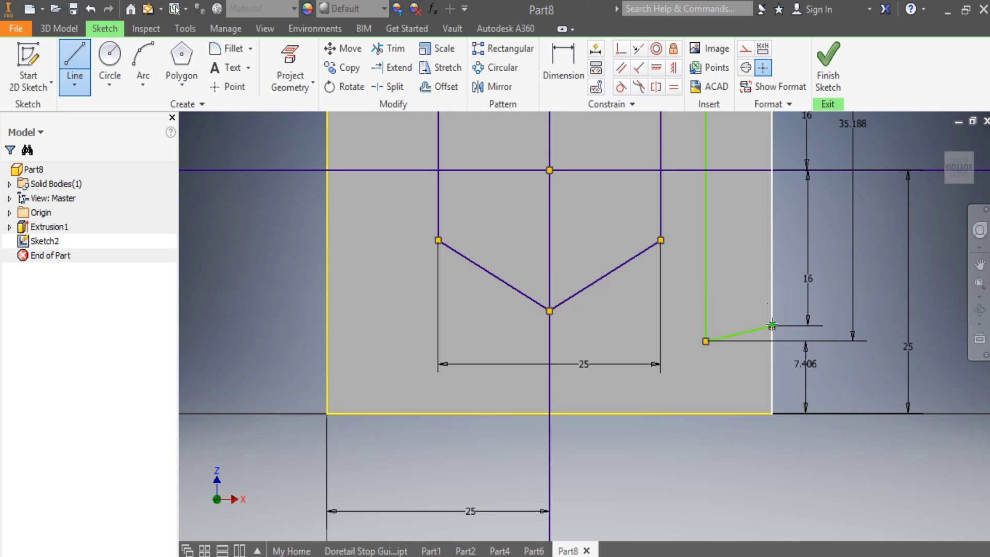
pyautogui.scroll(5, 772, 325)
pyautogui.scroll(-3, 791, 299)
pyautogui.scroll(3, 791, 299)
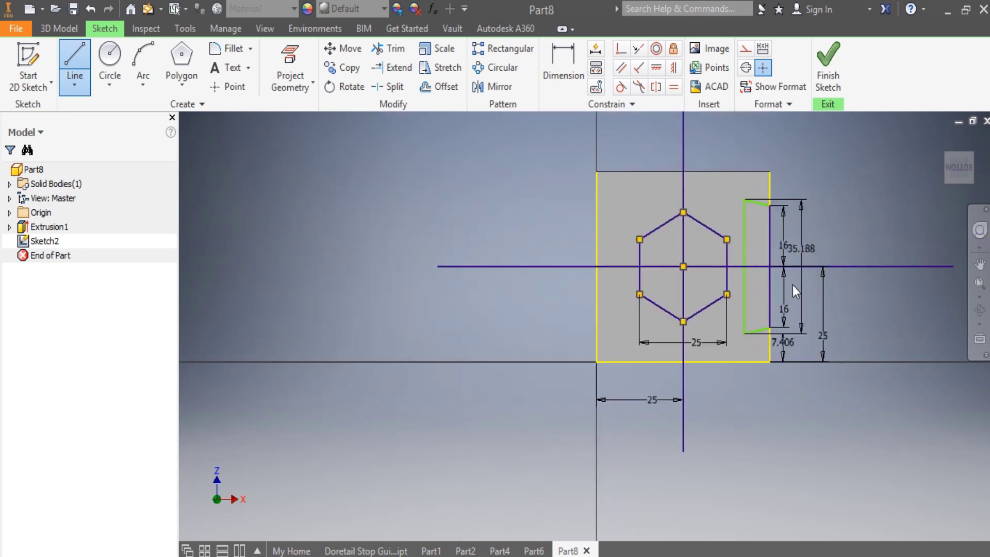
pyautogui.press('Escape')
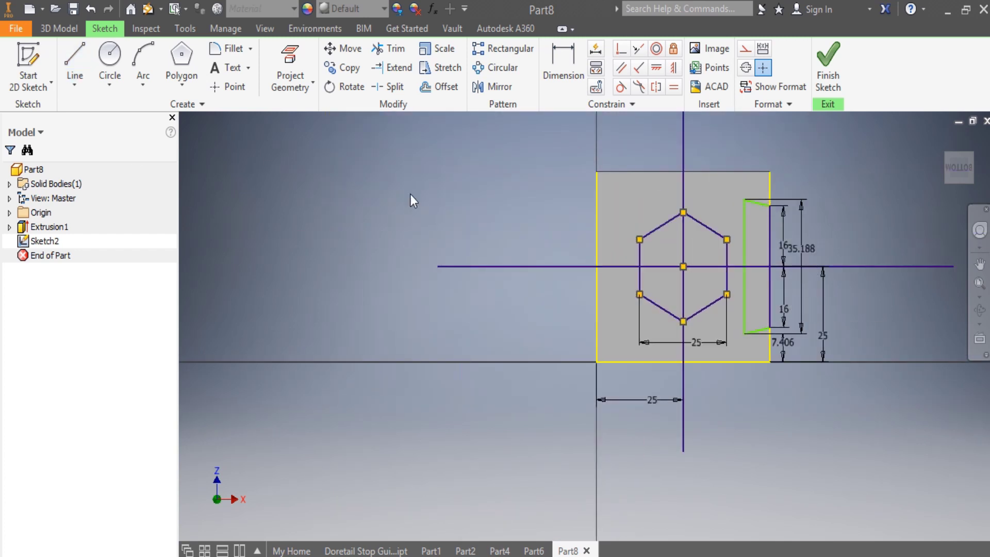
# - Cut the dovetail profile through the block with a symmetric 100 mm Extrude
pyautogui.click(59, 29)
pyautogui.click(120, 67)
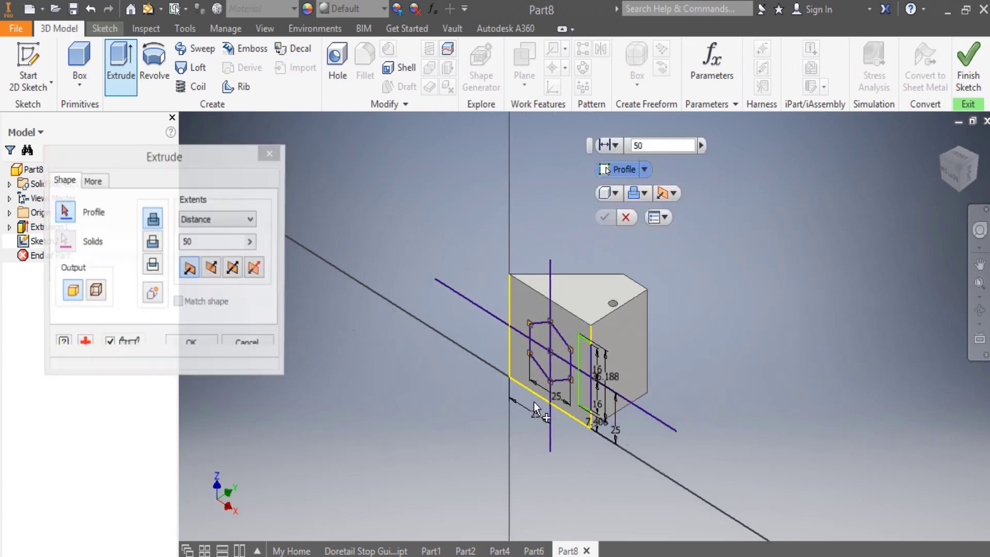
pyautogui.click(543, 403)
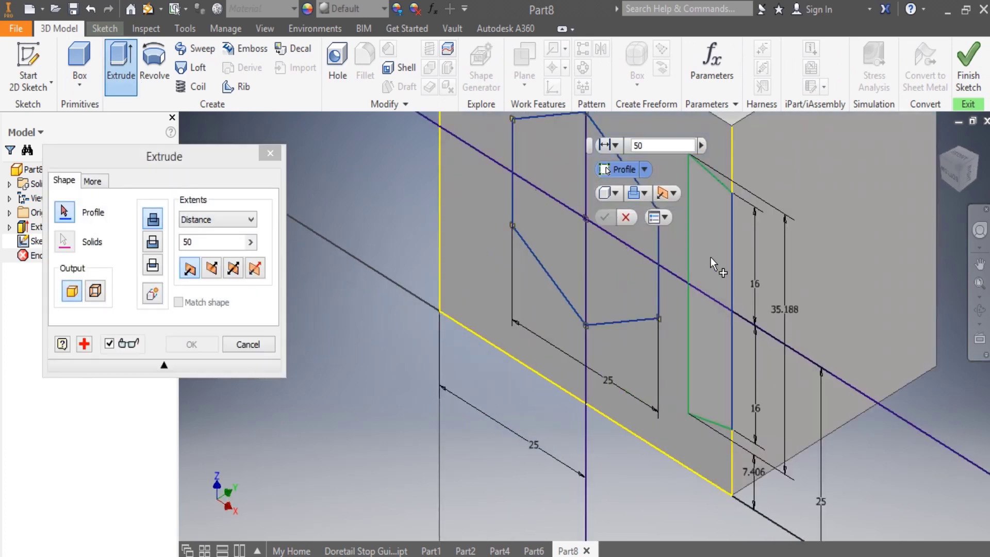
pyautogui.scroll(-3, 711, 256)
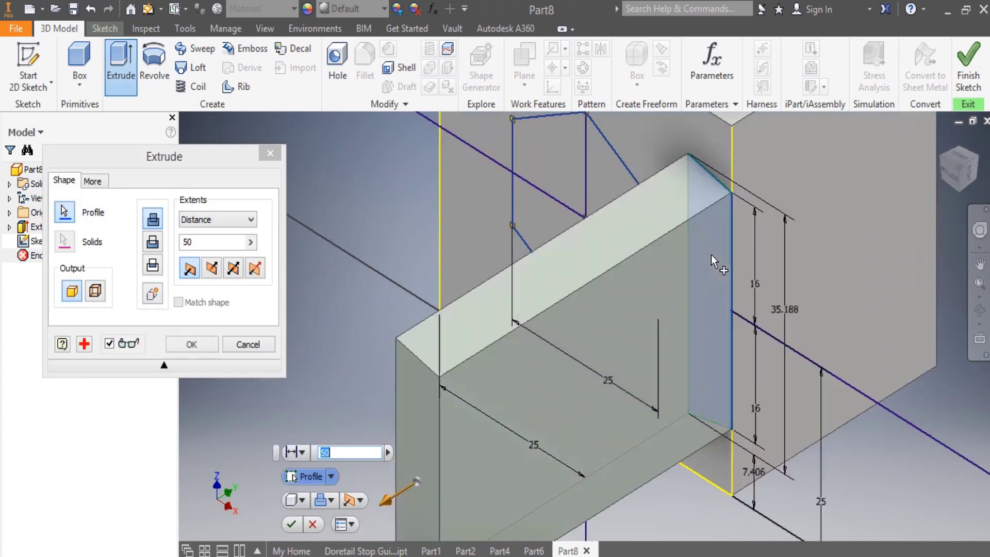
pyautogui.doubleClick(196, 243)
pyautogui.write('100')
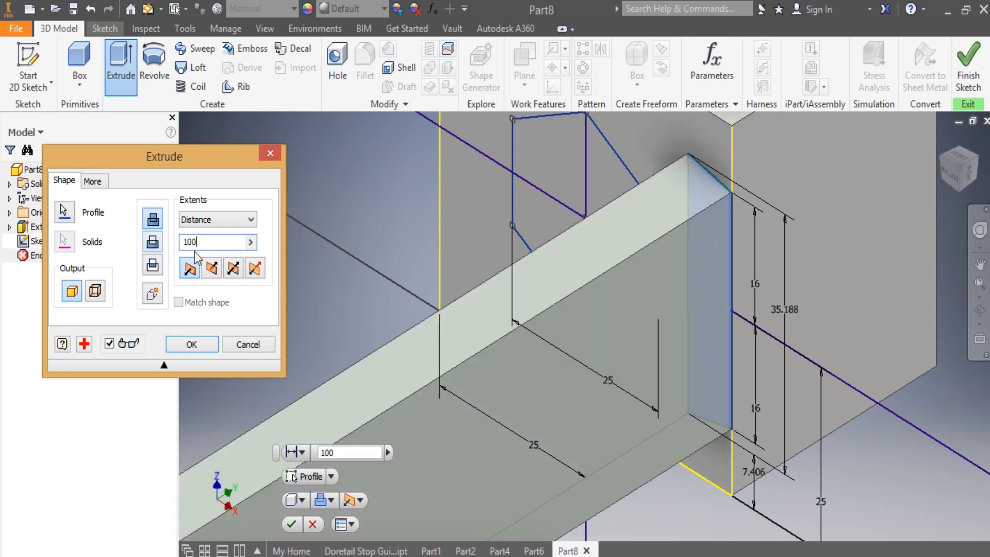
pyautogui.click(233, 268)
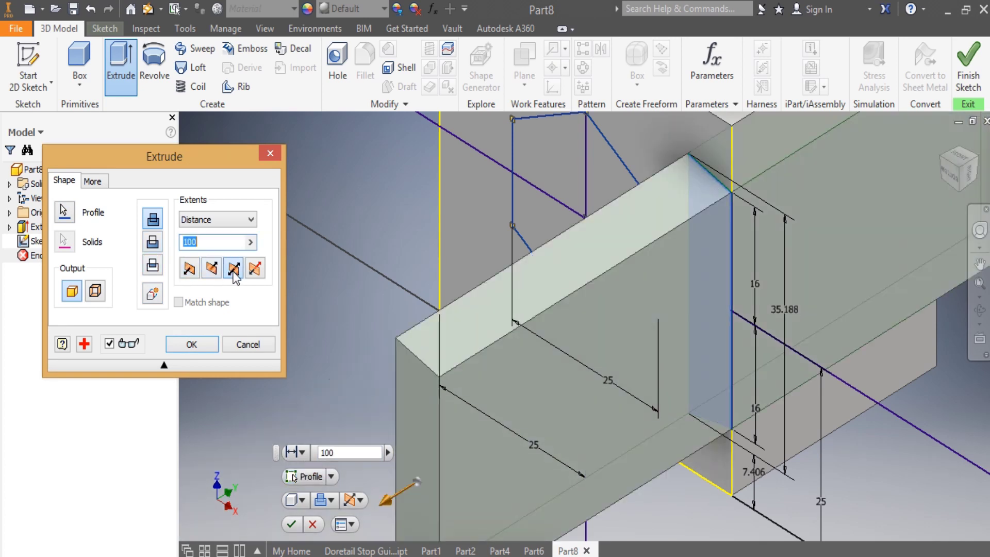
pyautogui.click(154, 245)
pyautogui.click(192, 345)
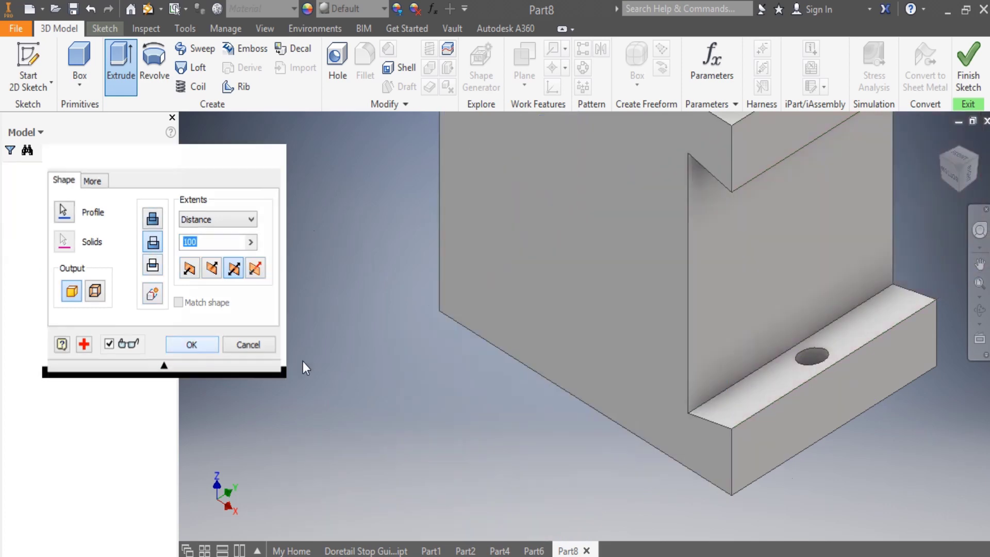
# - Make Sketch2 under Extrusion2 visible again
pyautogui.click(10, 241)
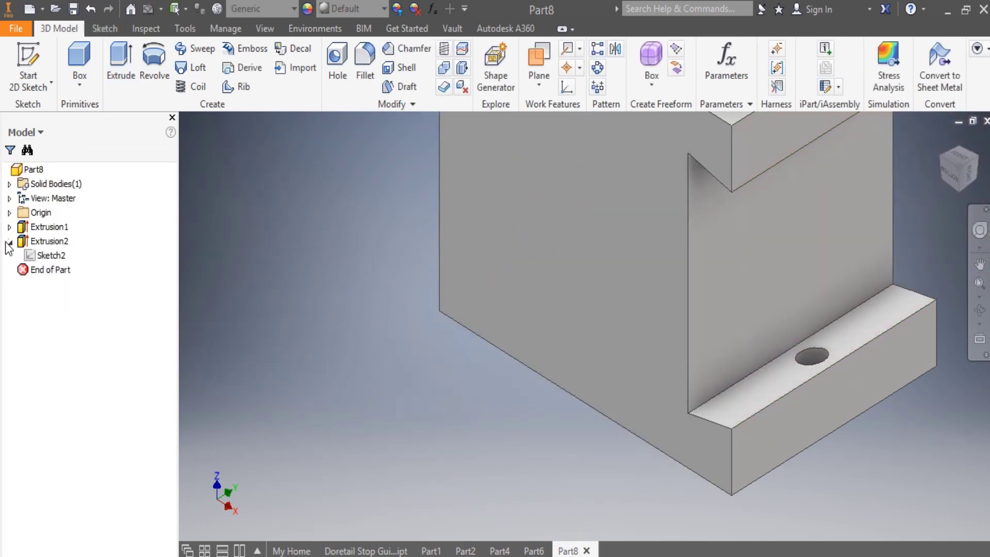
pyautogui.click(51, 255)
pyautogui.rightClick(42, 258)
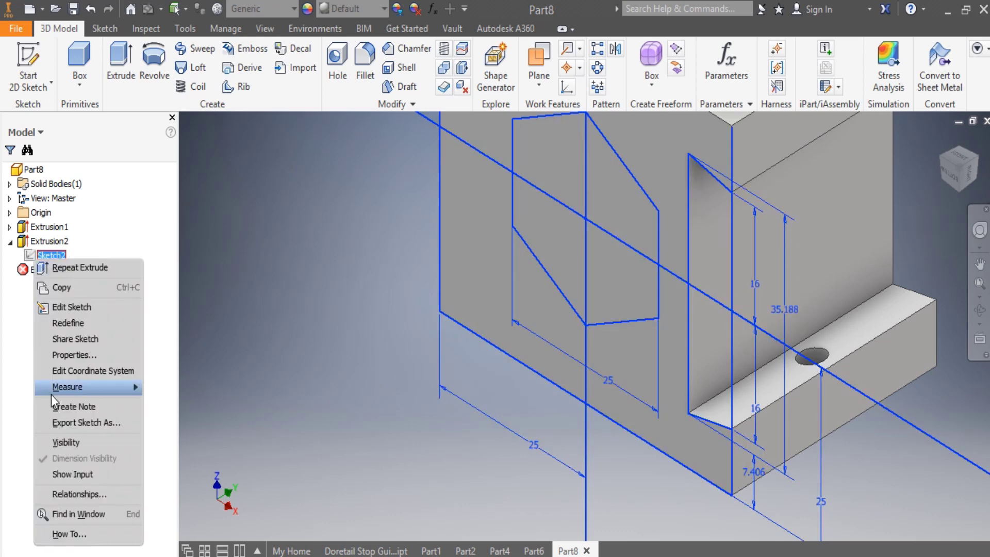
pyautogui.click(61, 443)
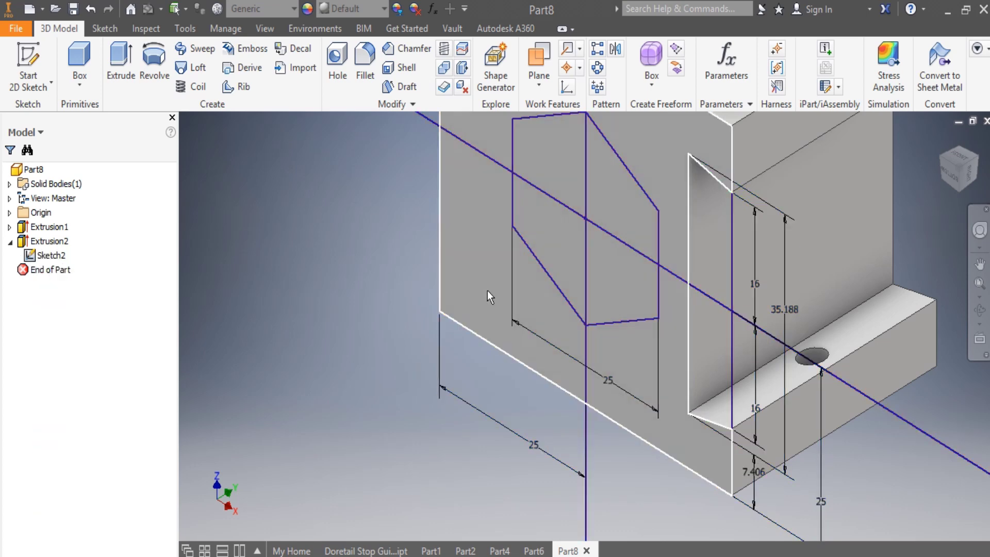
# - Extrude the hexagon asymmetrically as a join, 22 mm outward from the block and 50 mm in the opposite direction
pyautogui.click(117, 68)
pyautogui.click(618, 274)
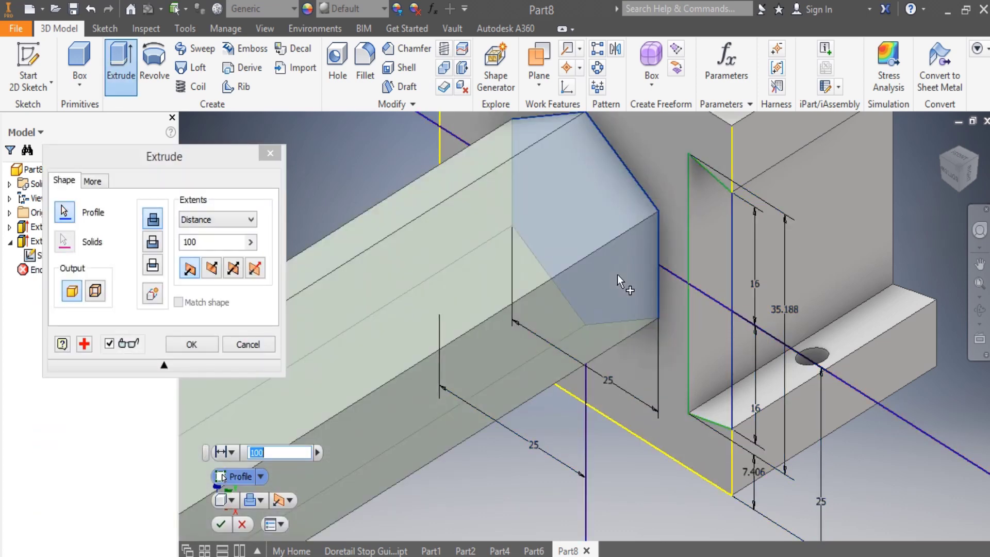
pyautogui.click(256, 270)
pyautogui.doubleClick(208, 244)
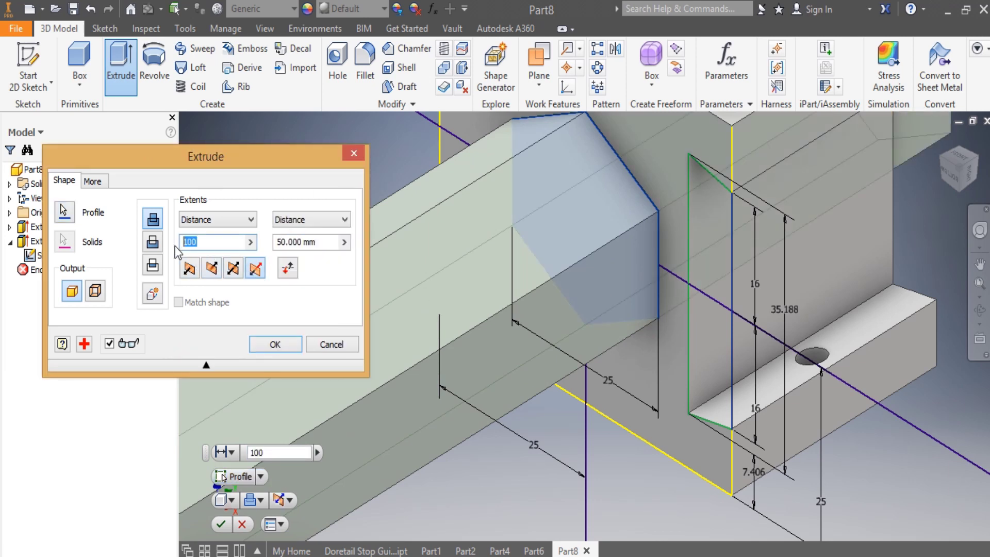
pyautogui.write('22')
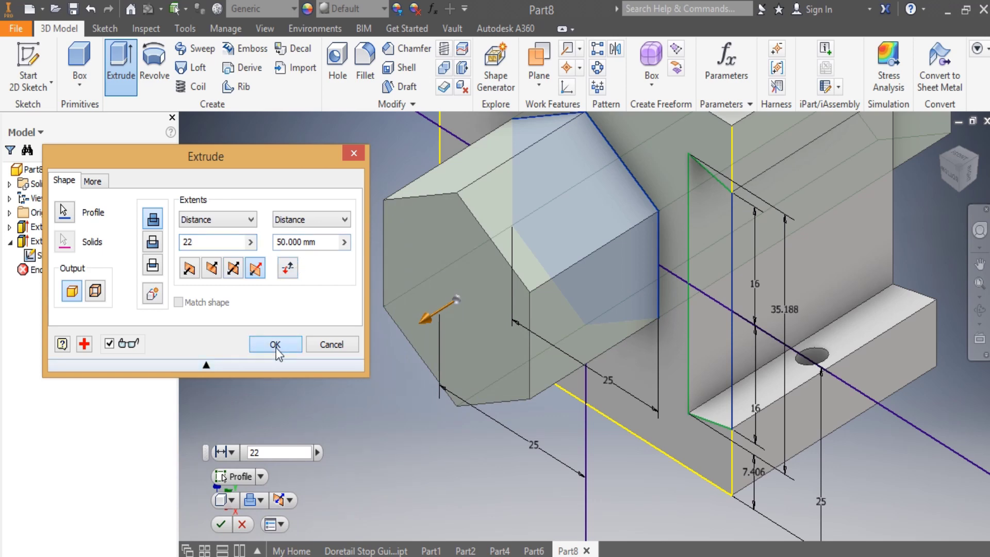
pyautogui.click(275, 344)
# - Start a new sketch on the hexagonal boss's end face
pyautogui.scroll(-3, 447, 429)
pyautogui.scroll(4, 447, 379)
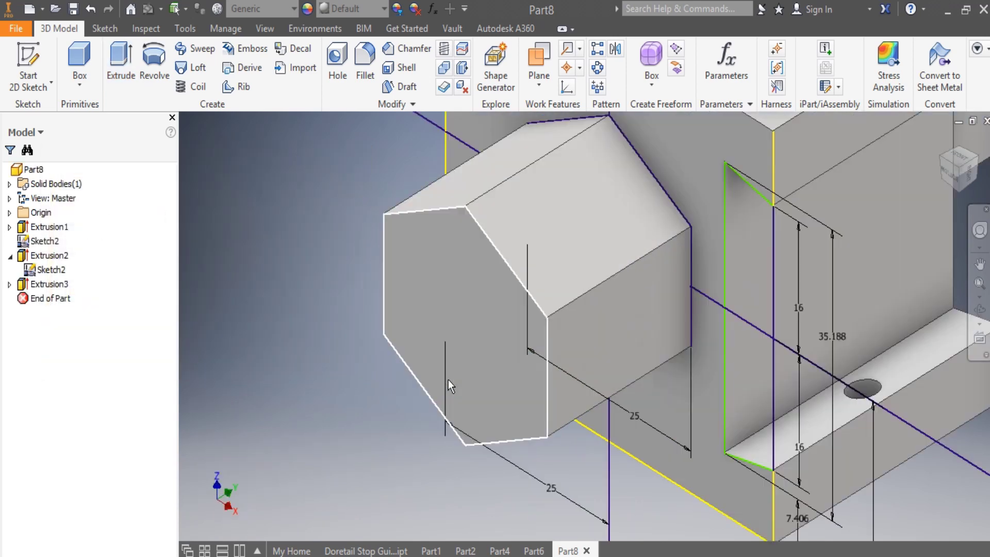
pyautogui.rightClick(484, 295)
pyautogui.click(488, 336)
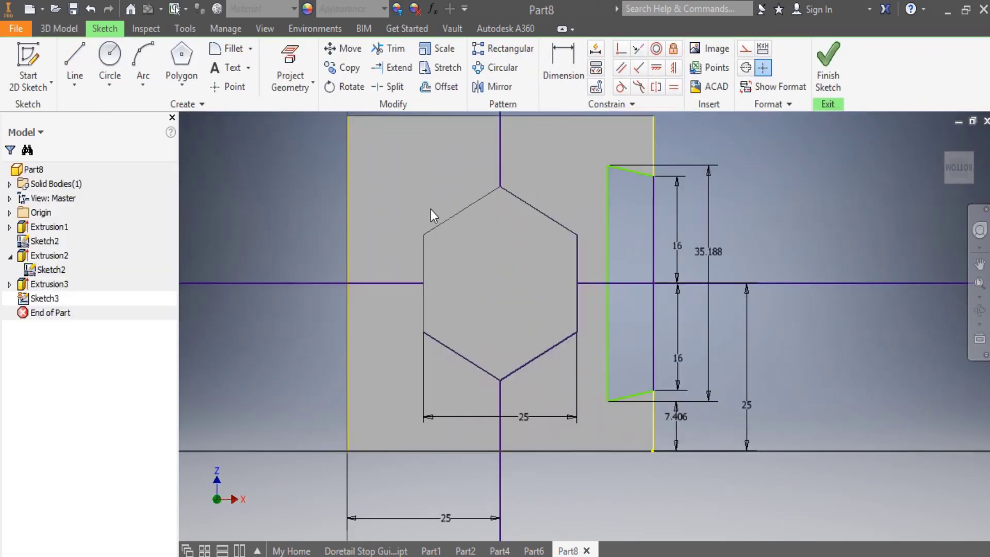
pyautogui.click(182, 60)
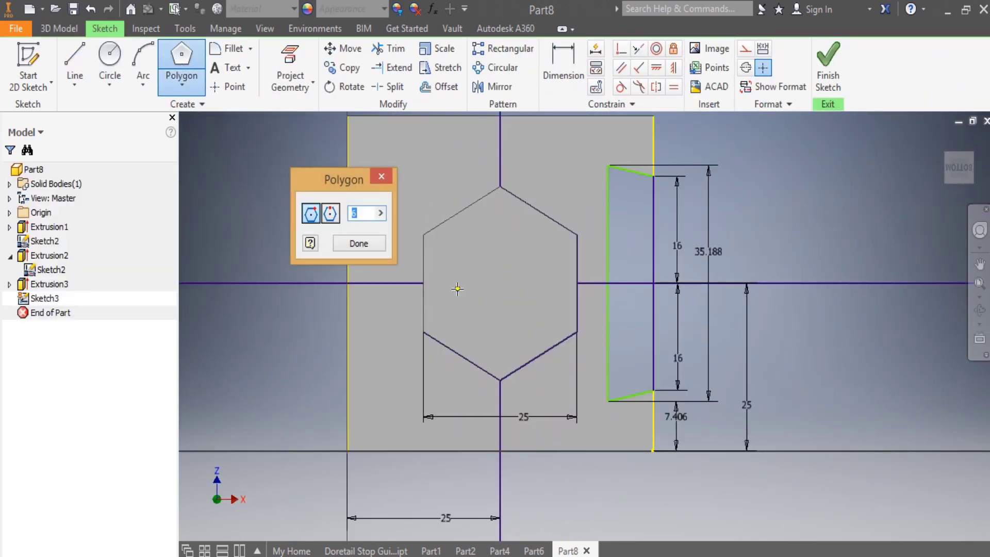
pyautogui.press('Escape')
# - Draw a vertical line about 44 mm long through the hexagon's centre, extending past its upper and lower corners
pyautogui.click(75, 59)
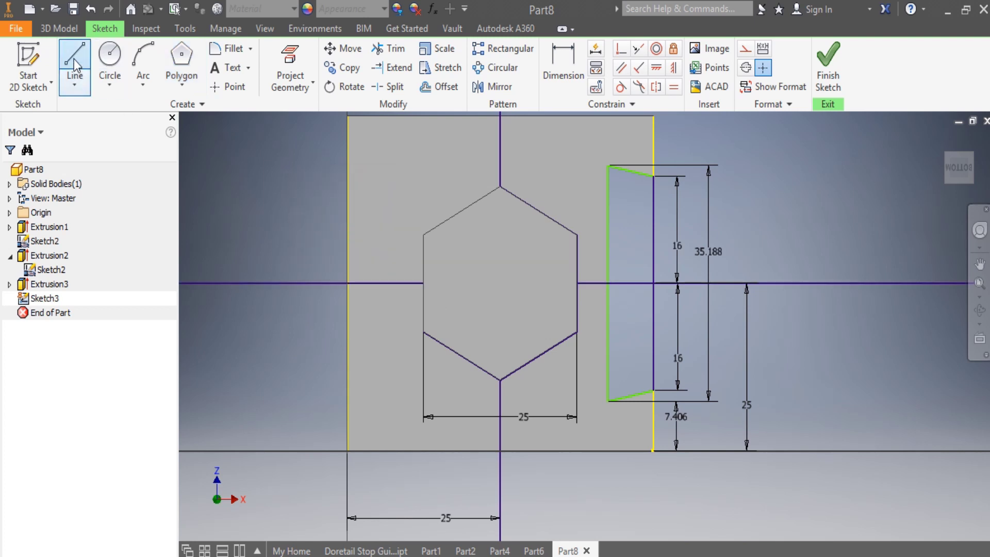
pyautogui.click(500, 187)
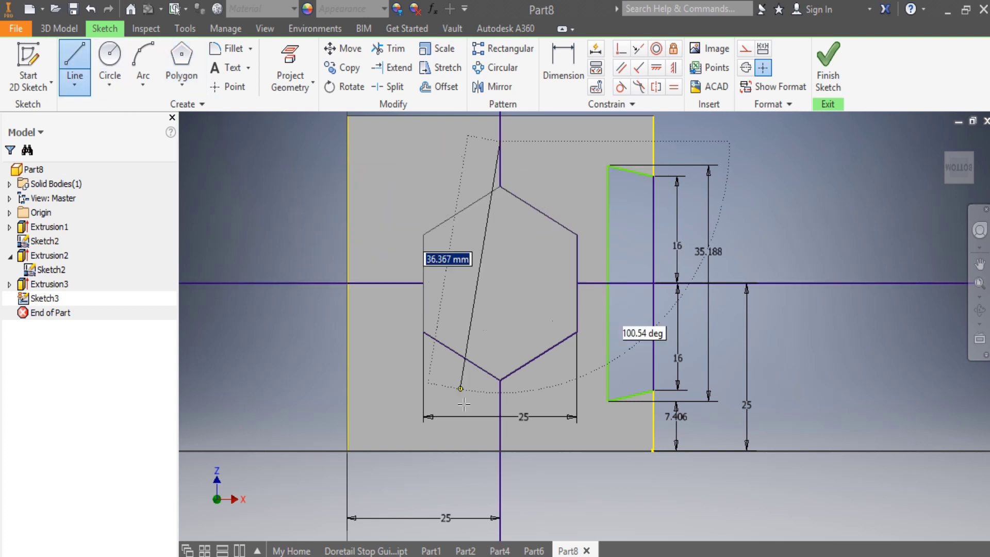
pyautogui.click(500, 436)
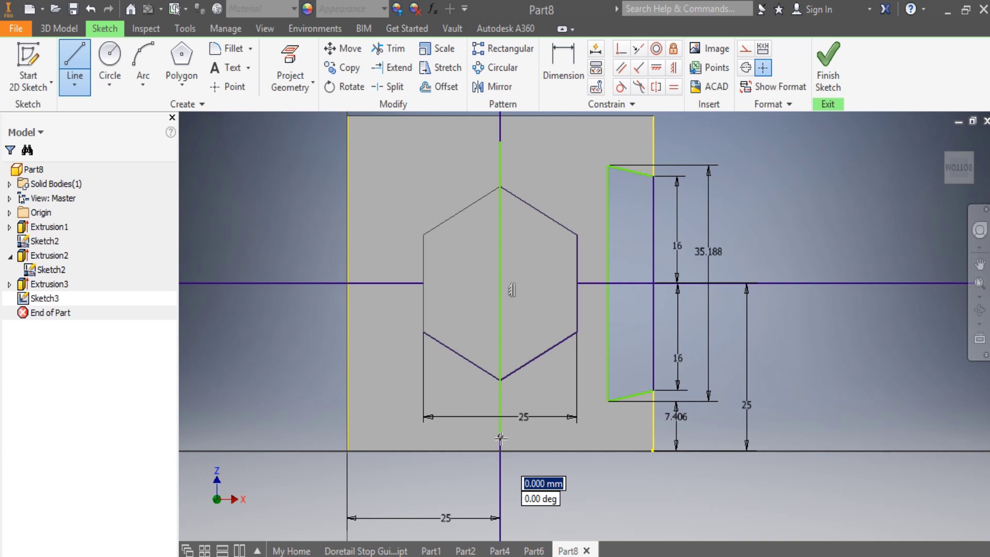
pyautogui.press('Escape')
# - Draw a horizontal line through the hexagon's centre, extending past both side edges of the block
pyautogui.click(75, 59)
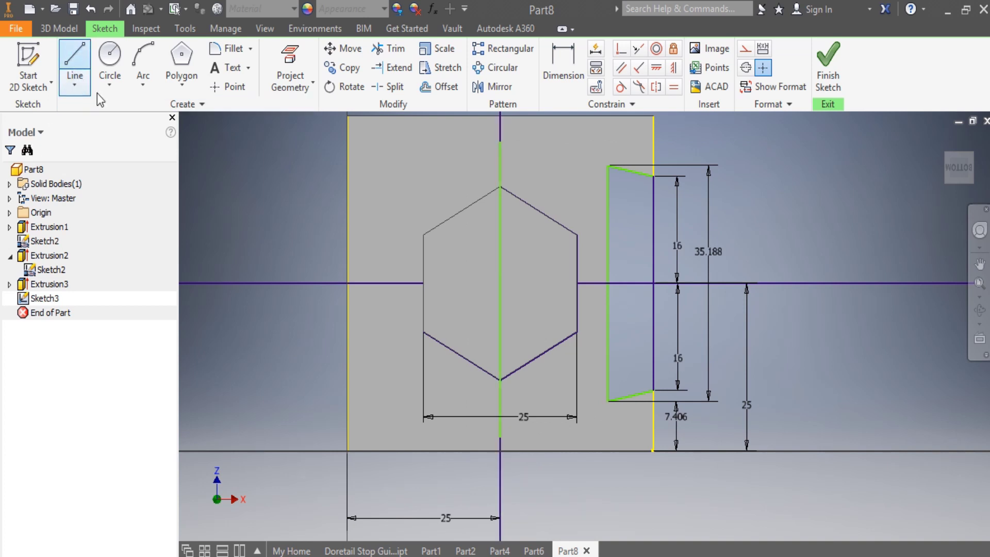
pyautogui.click(294, 284)
pyautogui.click(758, 284)
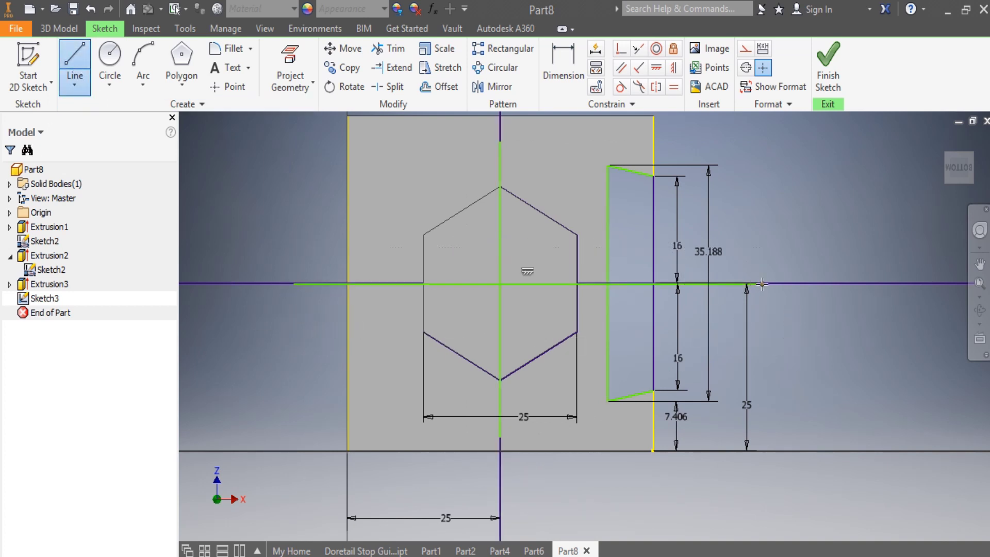
pyautogui.press('Escape')
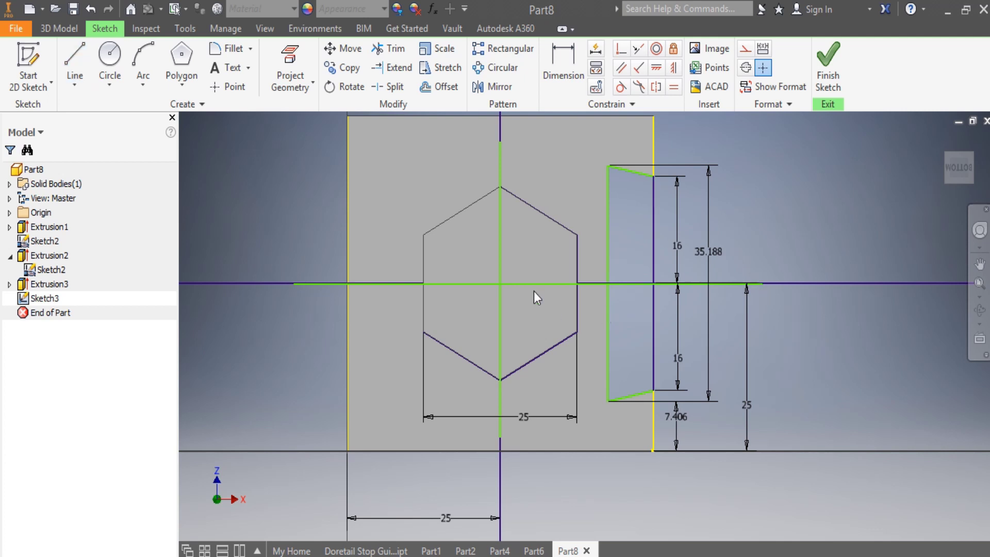
# - Dimension the new horizontal line 25 mm above the block's bottom edge
pyautogui.press('d')
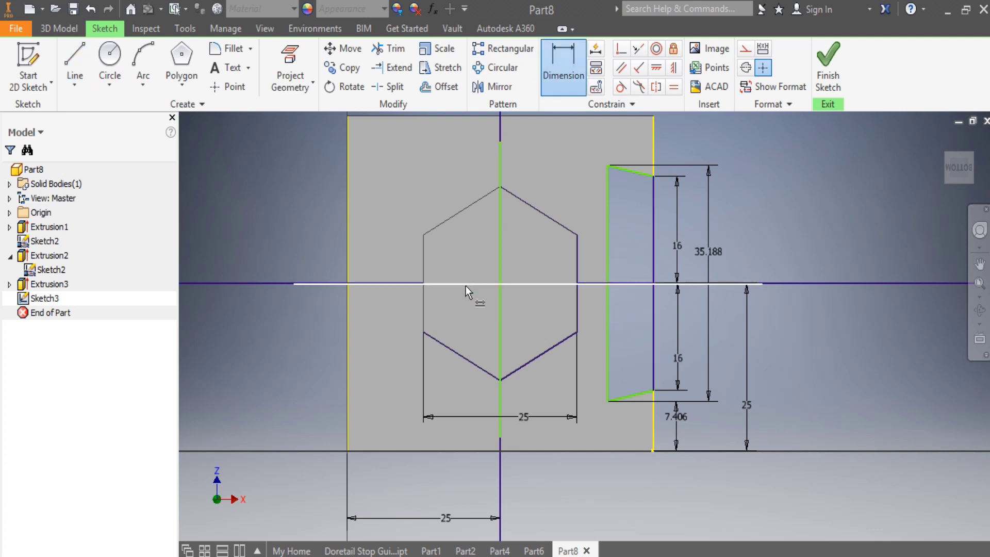
pyautogui.click(465, 283)
pyautogui.click(538, 451)
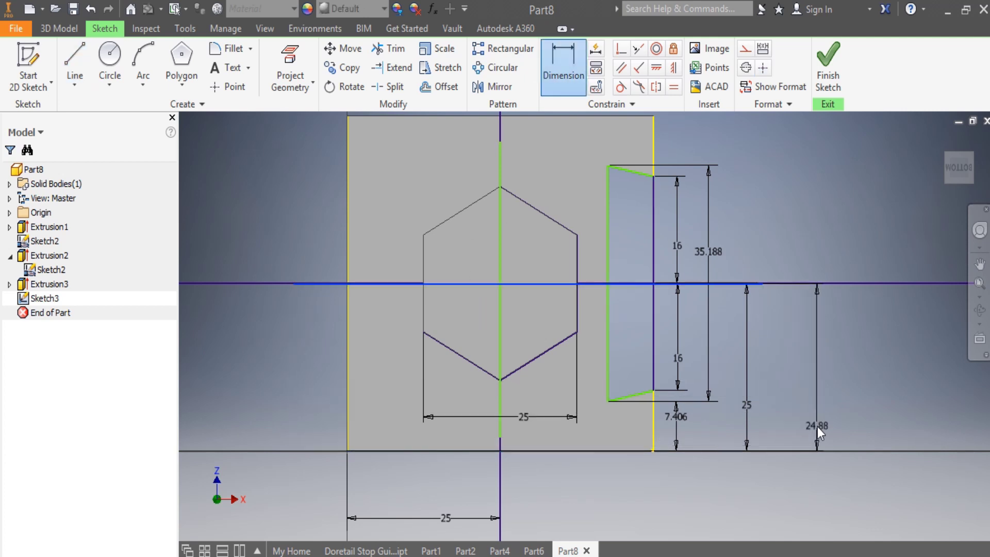
pyautogui.click(818, 426)
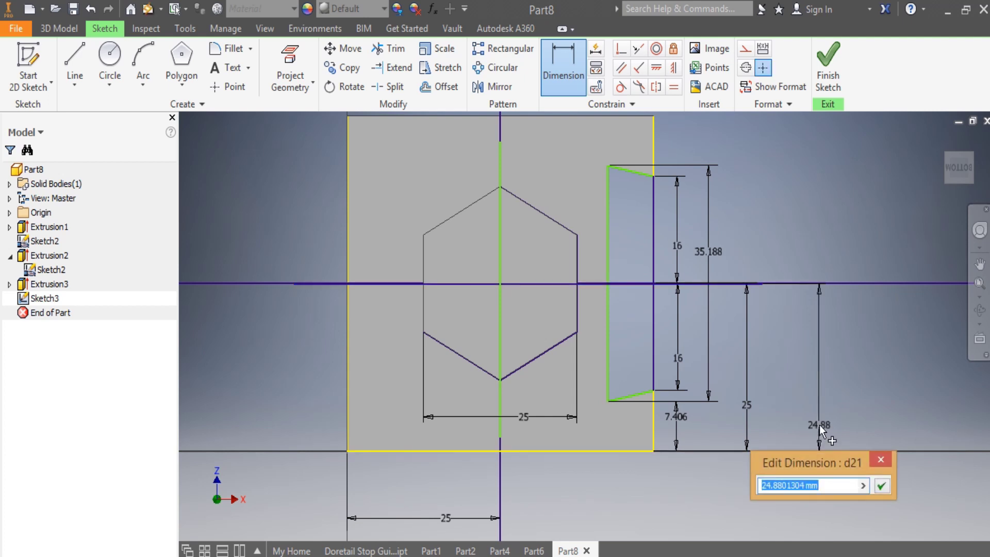
pyautogui.write('25')
pyautogui.press('Return')
# - Dimension the vertical centre line 25 mm from the block's left edge
pyautogui.scroll(-3, 631, 361)
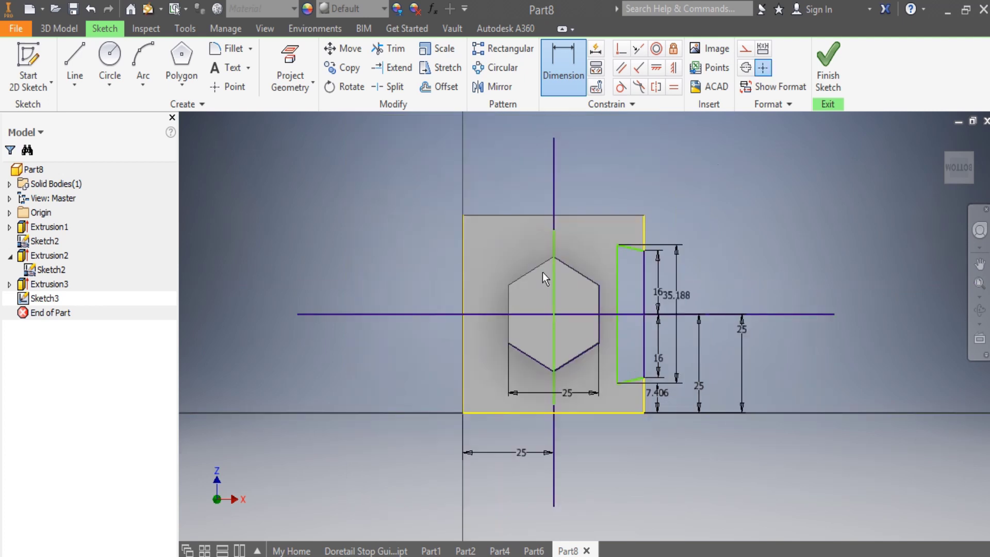
pyautogui.scroll(3, 551, 248)
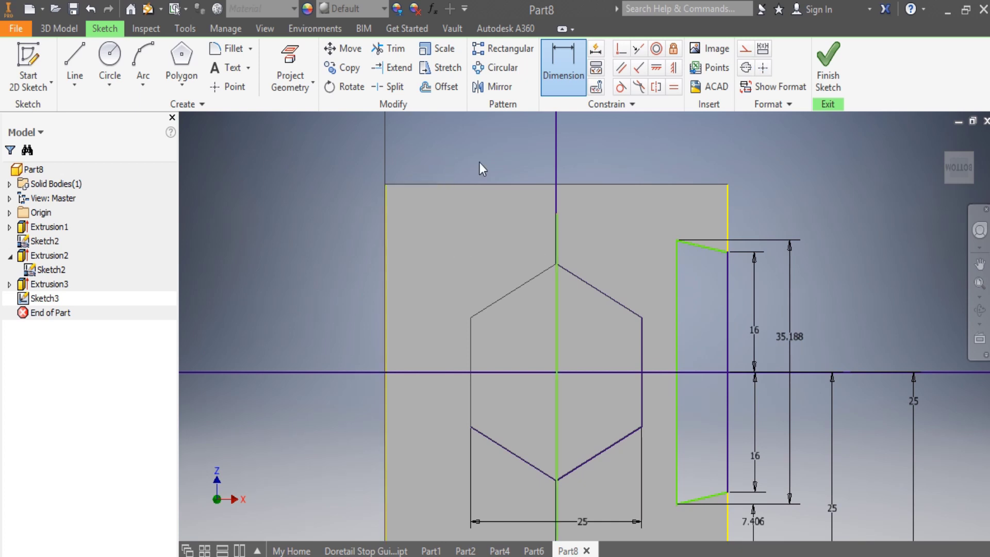
pyautogui.click(562, 73)
pyautogui.click(555, 311)
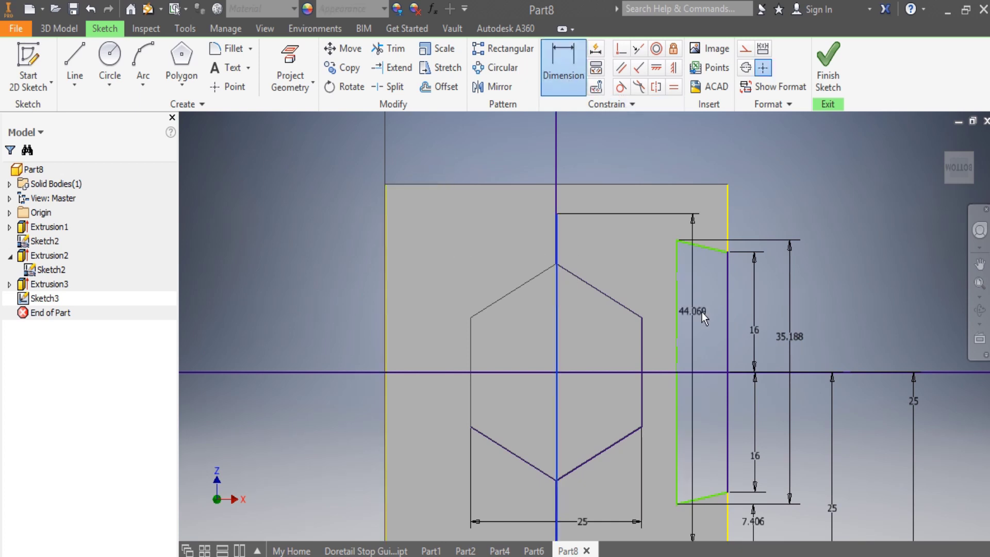
pyautogui.click(697, 332)
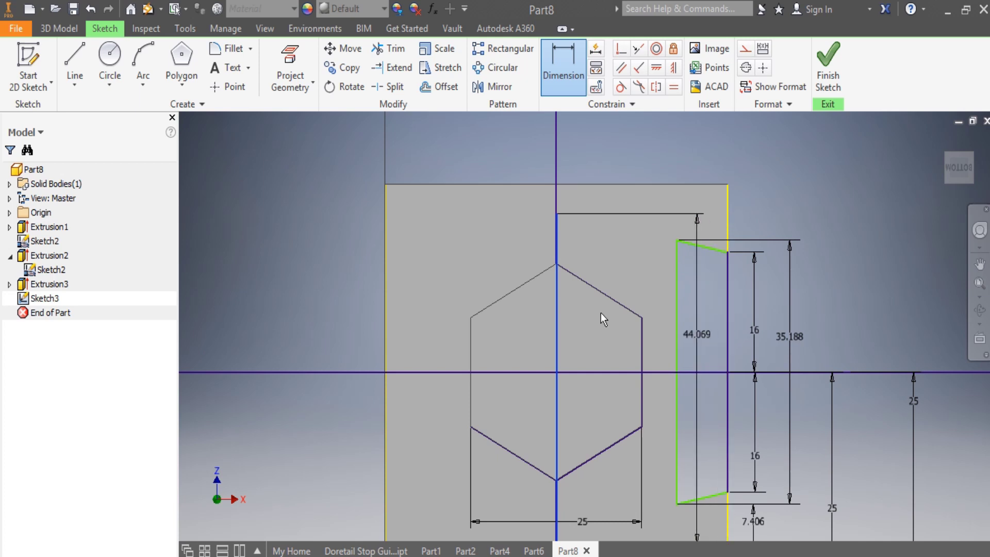
pyautogui.click(385, 289)
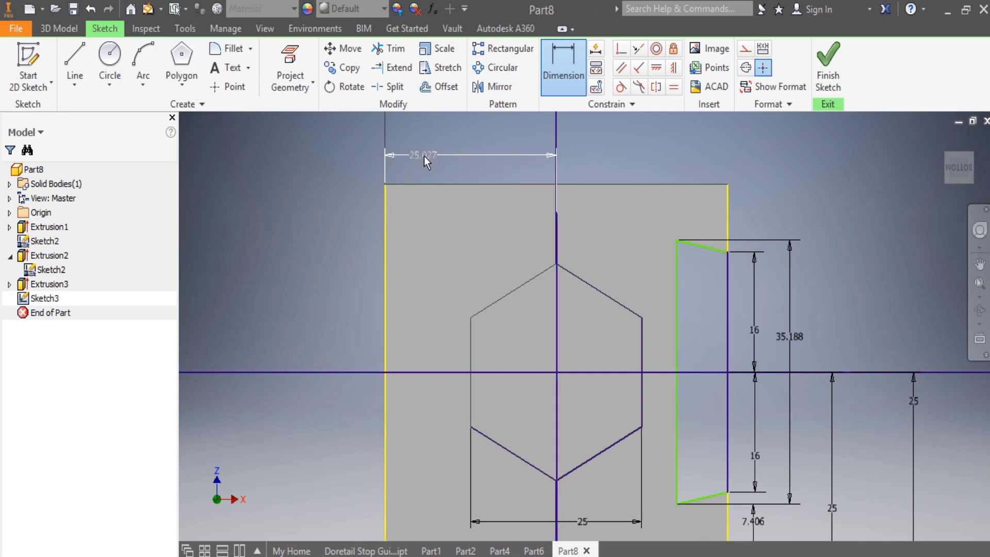
pyautogui.click(424, 156)
pyautogui.write('2')
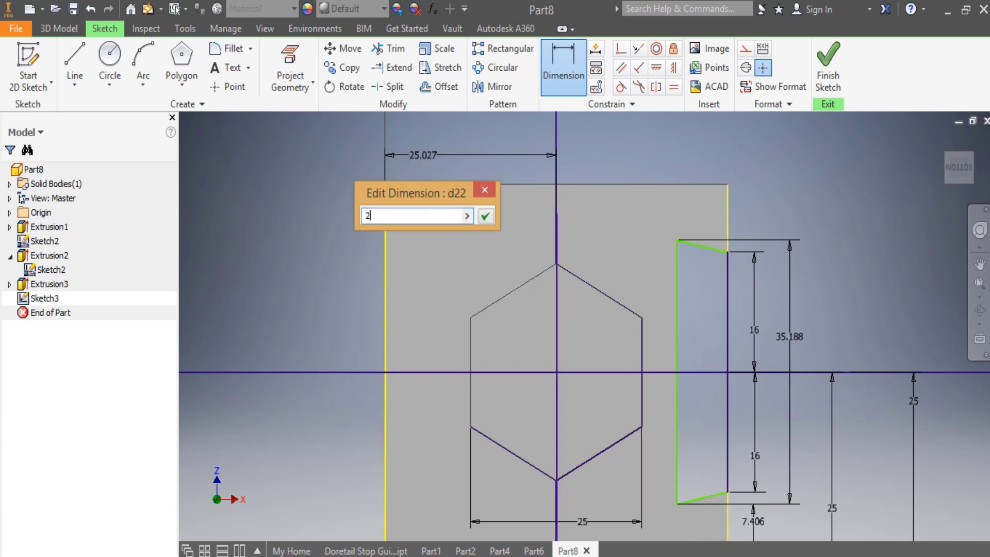
pyautogui.write('5')
pyautogui.press('Return')
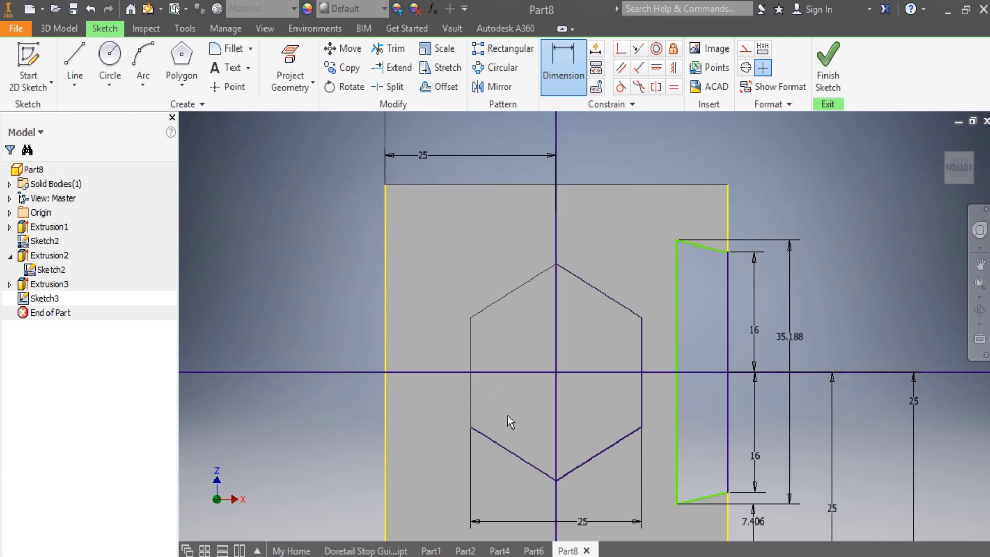
# - Draw a six-sided polygon about 18 mm across flats, centred on the centre-line intersection with a vertex on the vertical line
pyautogui.click(179, 70)
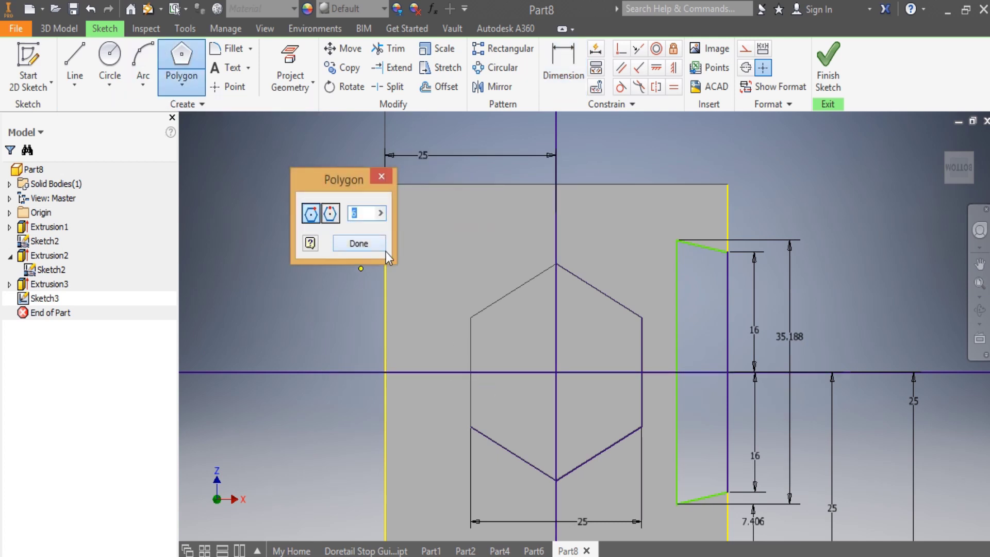
pyautogui.click(556, 371)
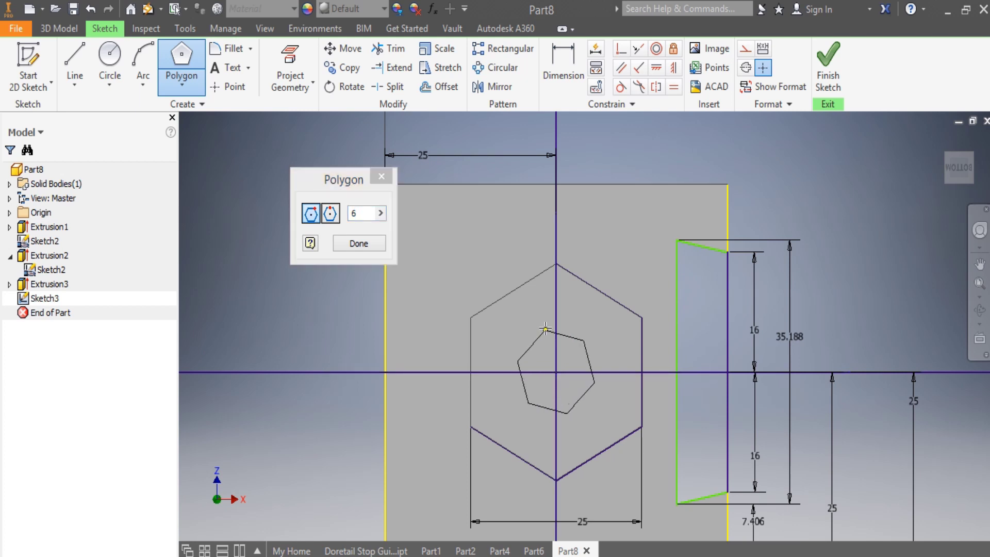
pyautogui.click(555, 294)
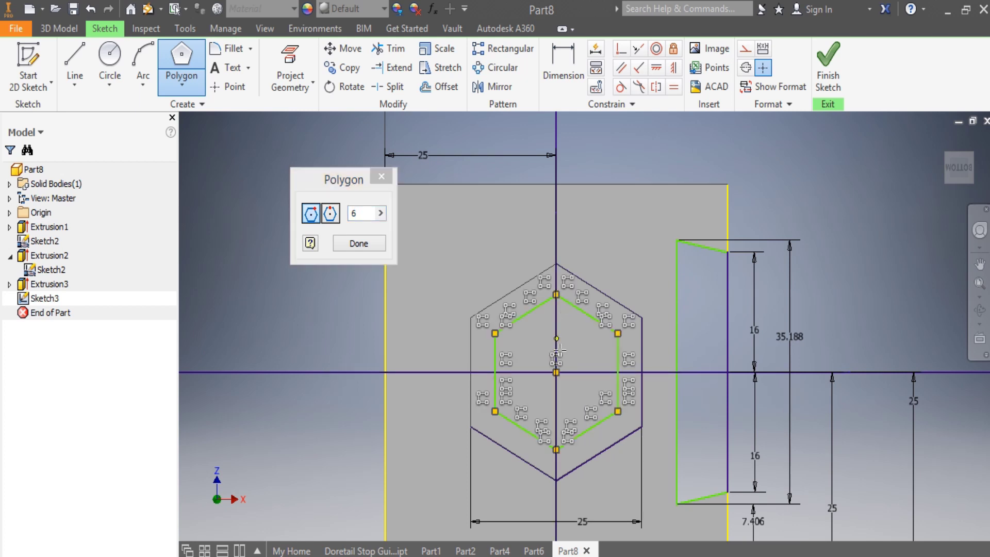
# - Dimension the inner hexagon 20 mm between two opposite slanted sides
pyautogui.click(562, 69)
pyautogui.click(525, 316)
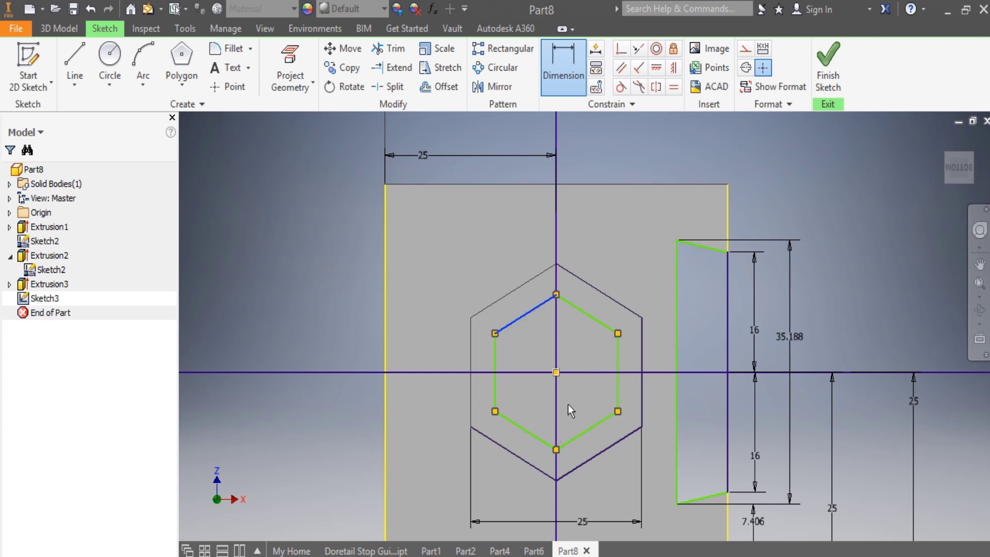
pyautogui.click(583, 431)
pyautogui.click(766, 195)
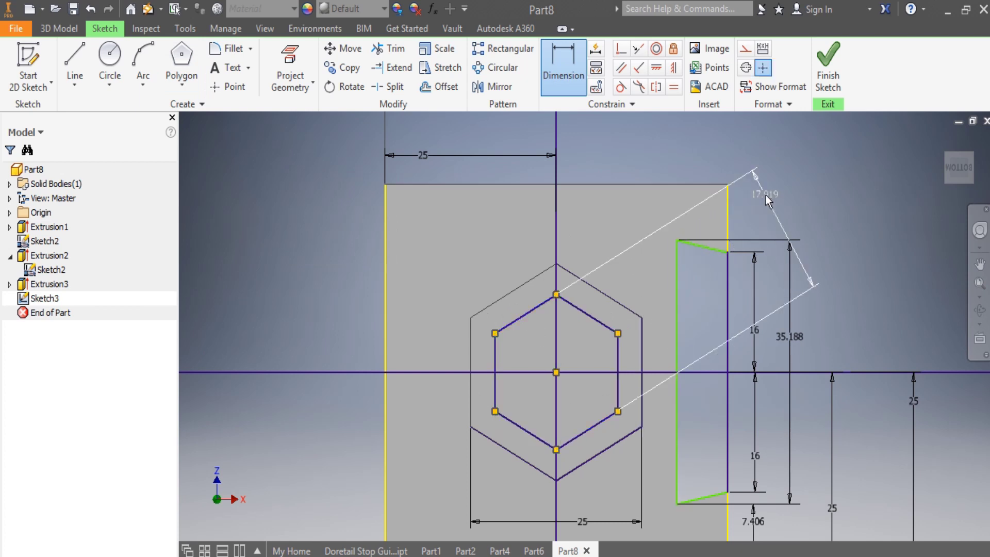
pyautogui.write('20')
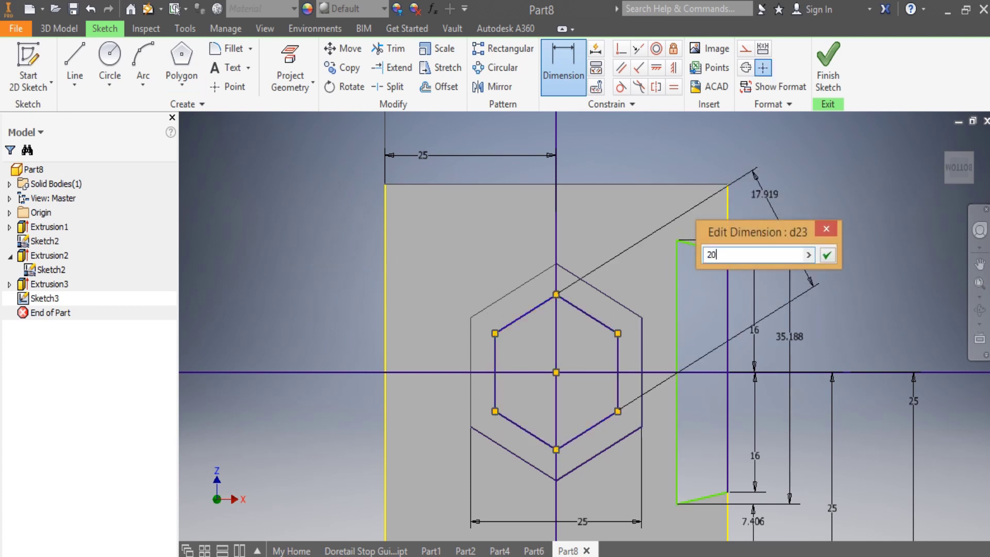
pyautogui.press('Return')
# - Draw two concentric circles about 14 mm and 9 mm in diameter at the inner hexagon's centre
pyautogui.click(110, 57)
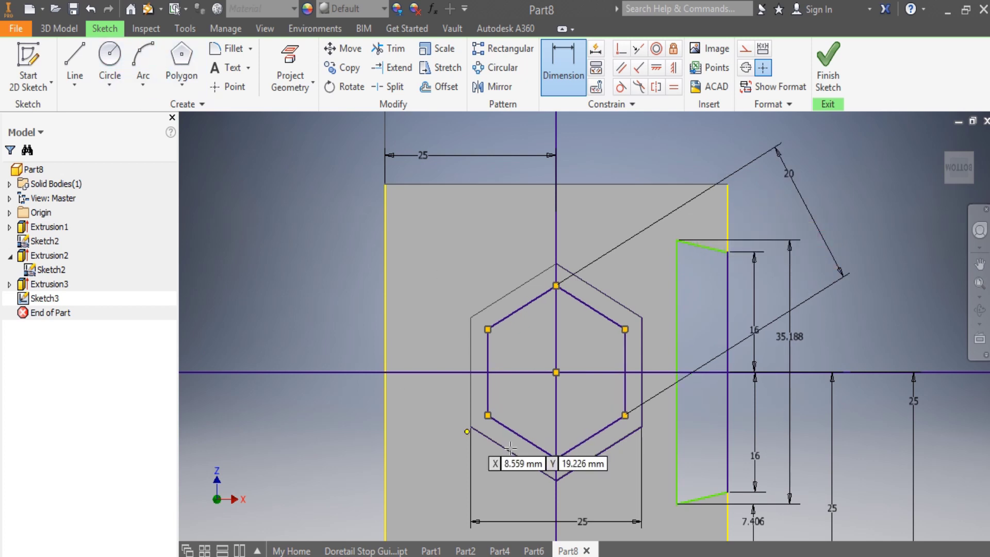
pyautogui.click(556, 371)
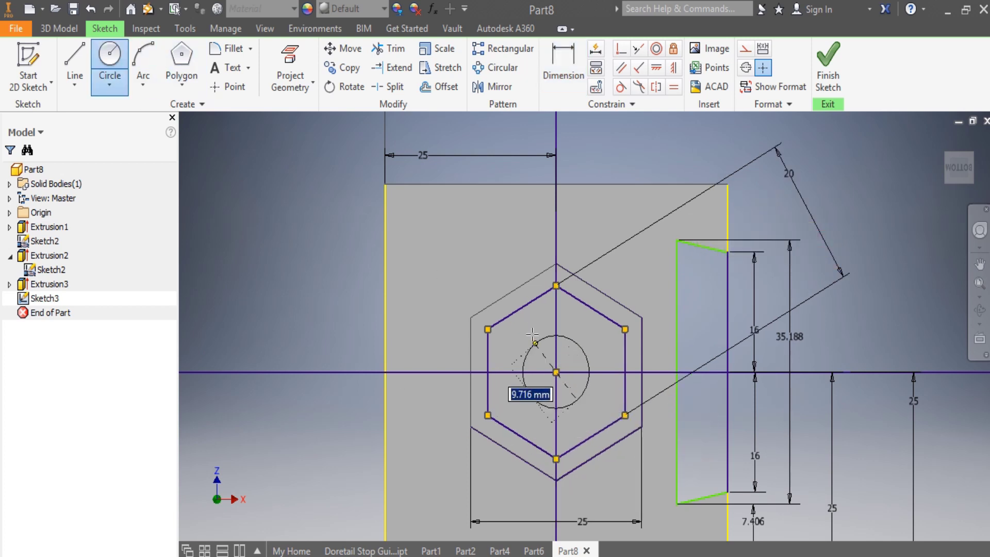
pyautogui.click(532, 336)
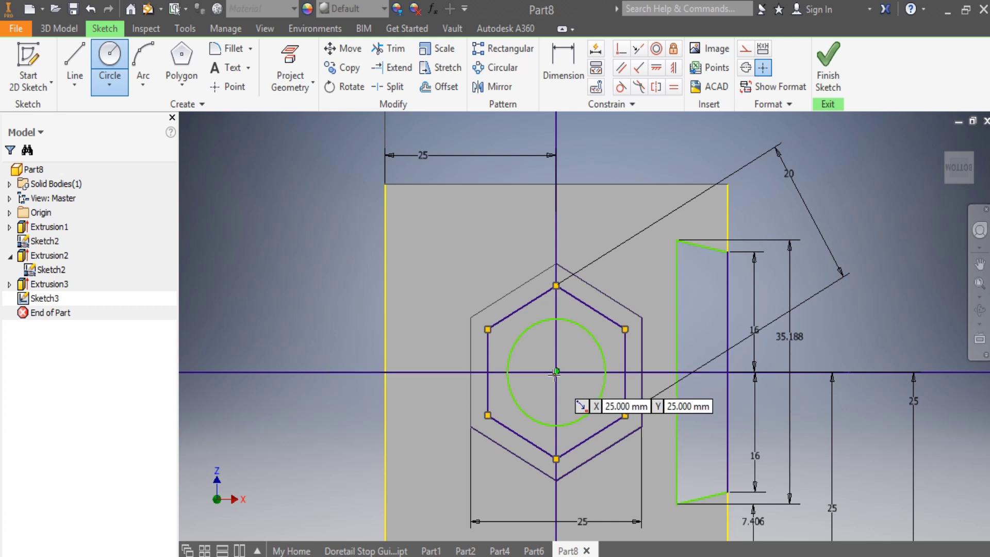
pyautogui.click(556, 371)
pyautogui.click(574, 347)
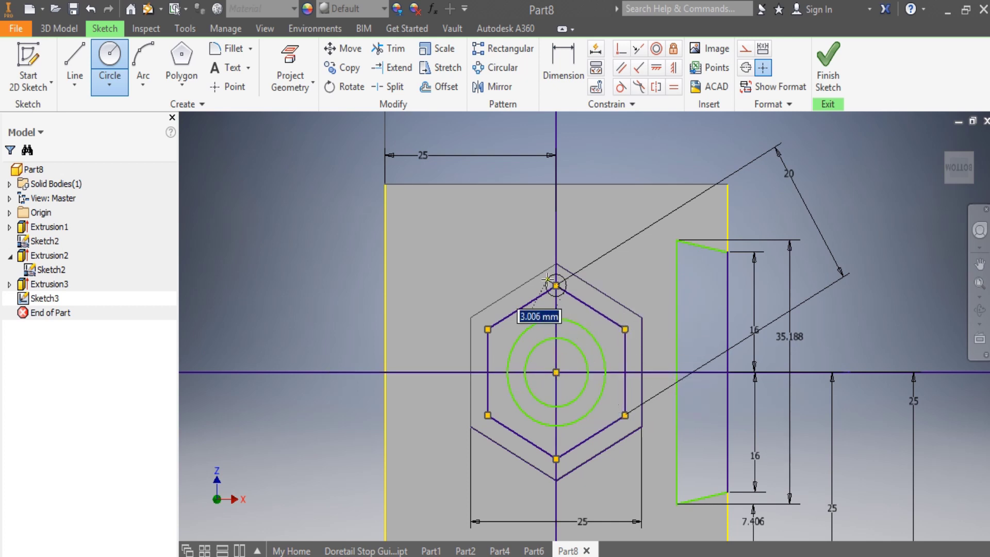
# - Draw a small circle about 3 mm in diameter at each of the inner hexagon's six vertices
pyautogui.click(565, 290)
pyautogui.click(625, 329)
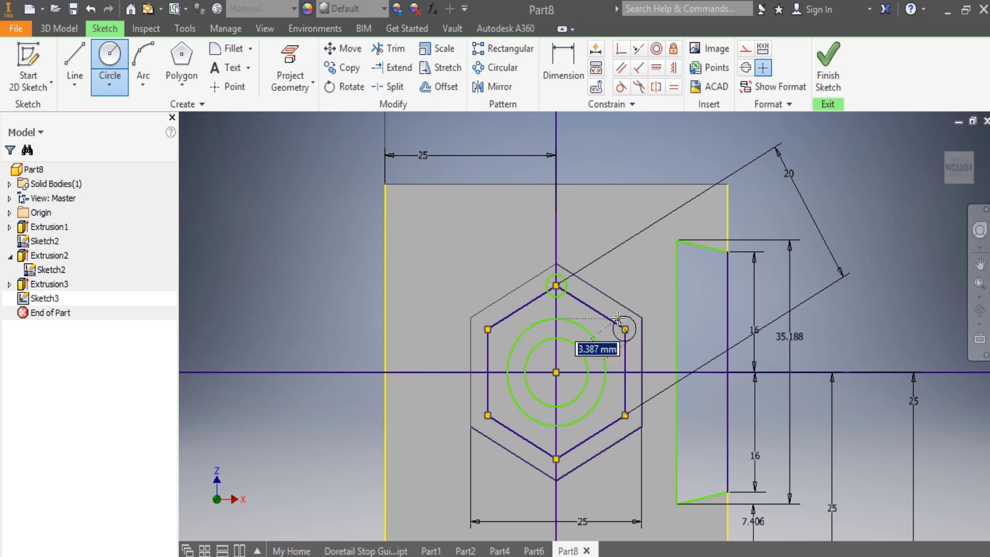
pyautogui.click(634, 335)
pyautogui.click(487, 328)
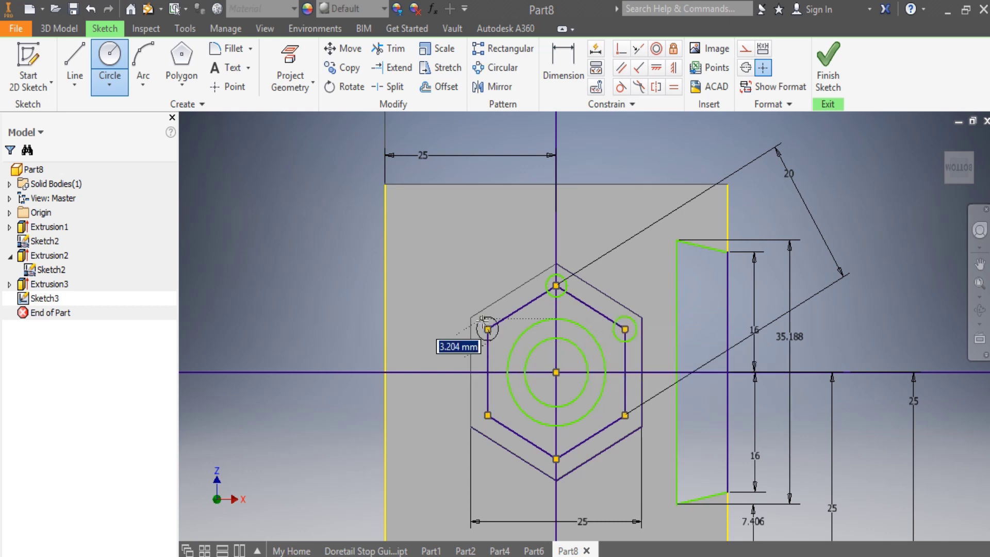
pyautogui.click(482, 319)
pyautogui.click(487, 415)
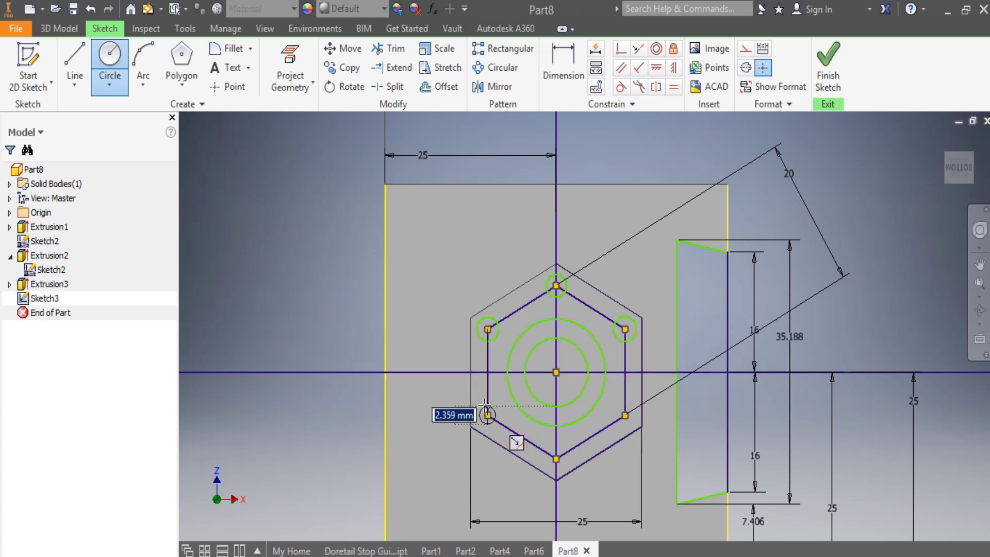
pyautogui.click(482, 405)
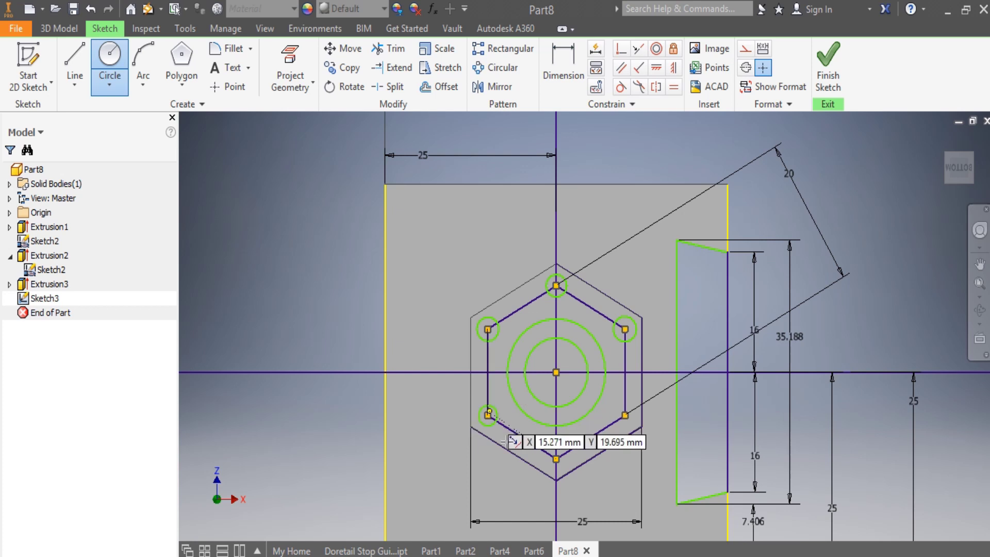
pyautogui.click(555, 457)
pyautogui.click(564, 466)
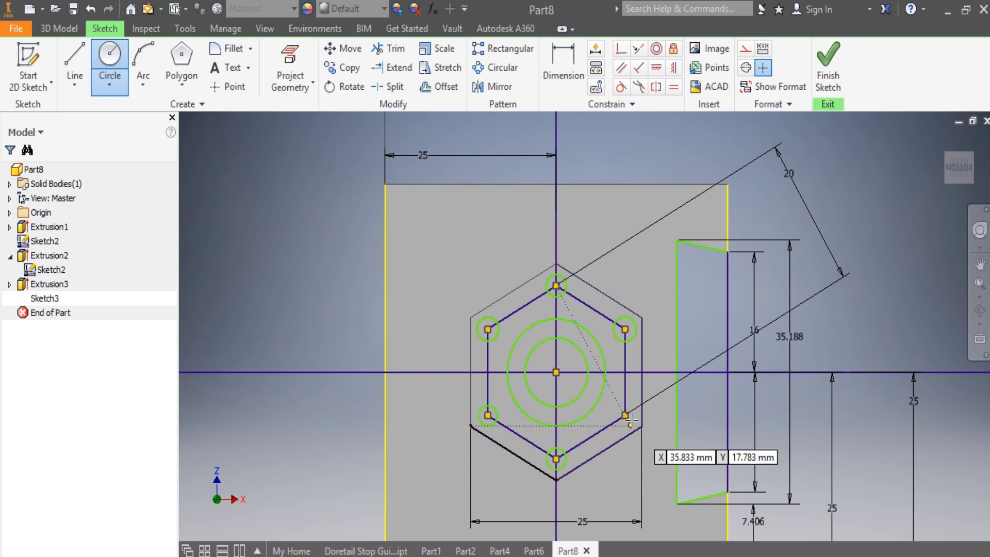
pyautogui.click(625, 414)
pyautogui.click(625, 404)
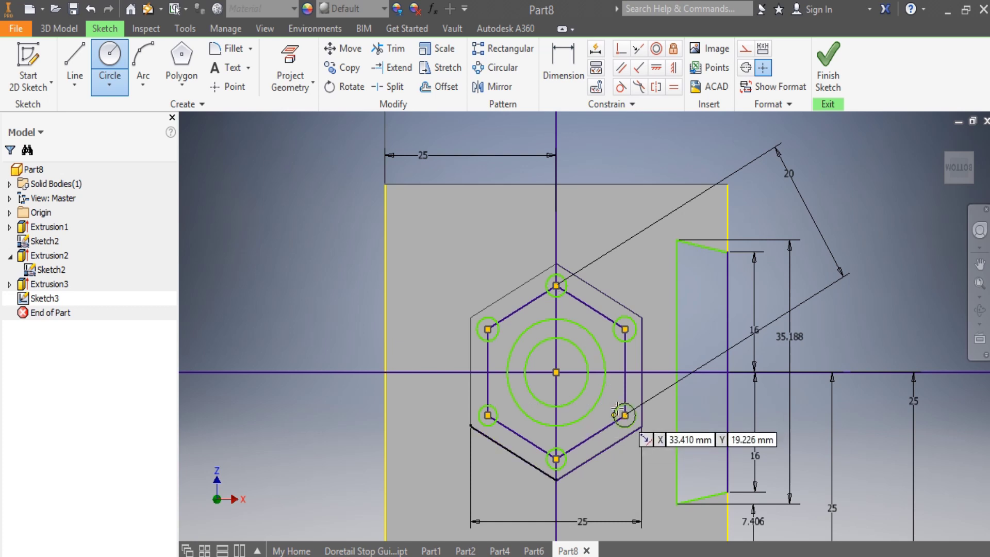
# - Dimension the larger central circle's diameter as 12 mm
pyautogui.click(560, 74)
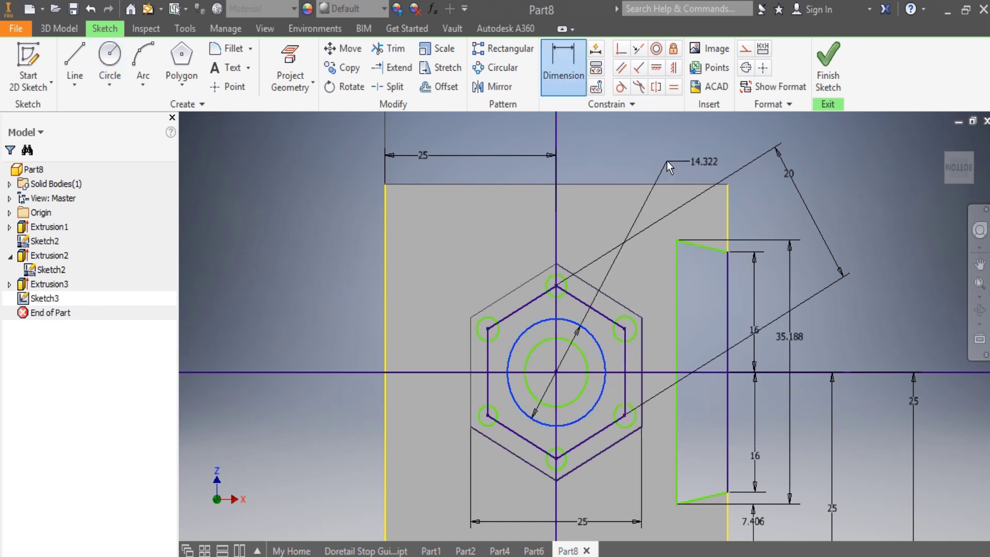
pyautogui.click(691, 157)
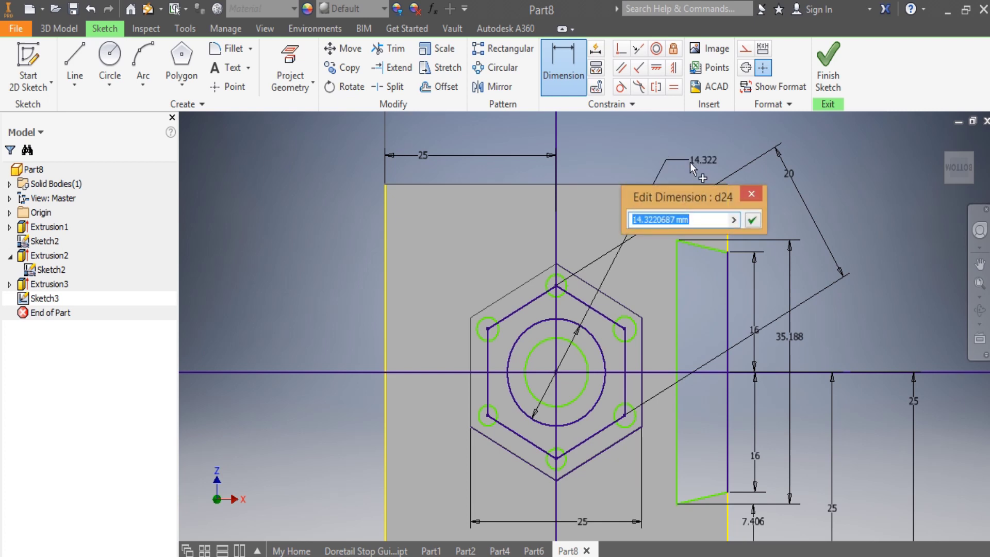
pyautogui.write('12')
pyautogui.press('Return')
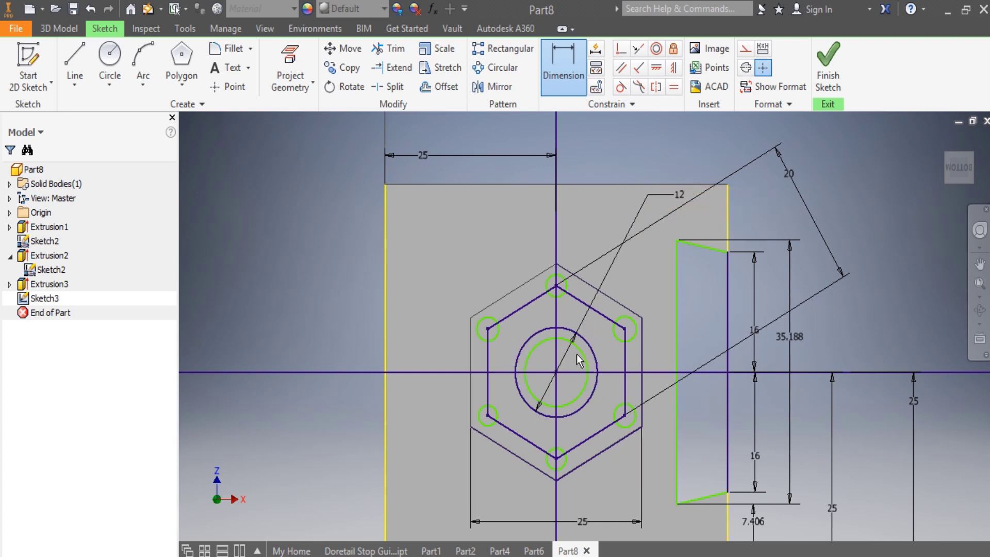
# - Dimension the smaller central circle's diameter as 8 mm
pyautogui.click(581, 356)
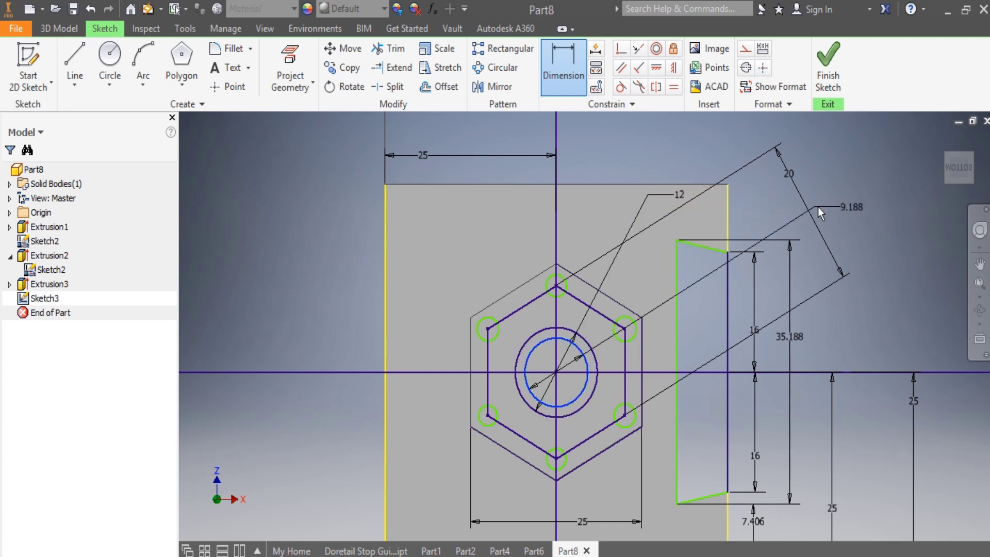
pyautogui.click(844, 200)
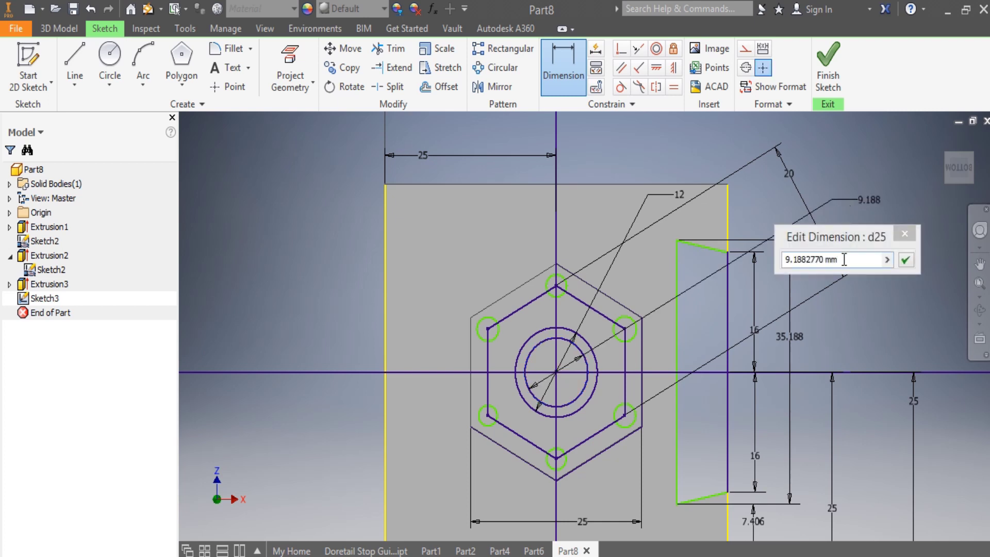
pyautogui.moveTo(844, 259); pyautogui.dragTo(787, 263)
pyautogui.write('8')
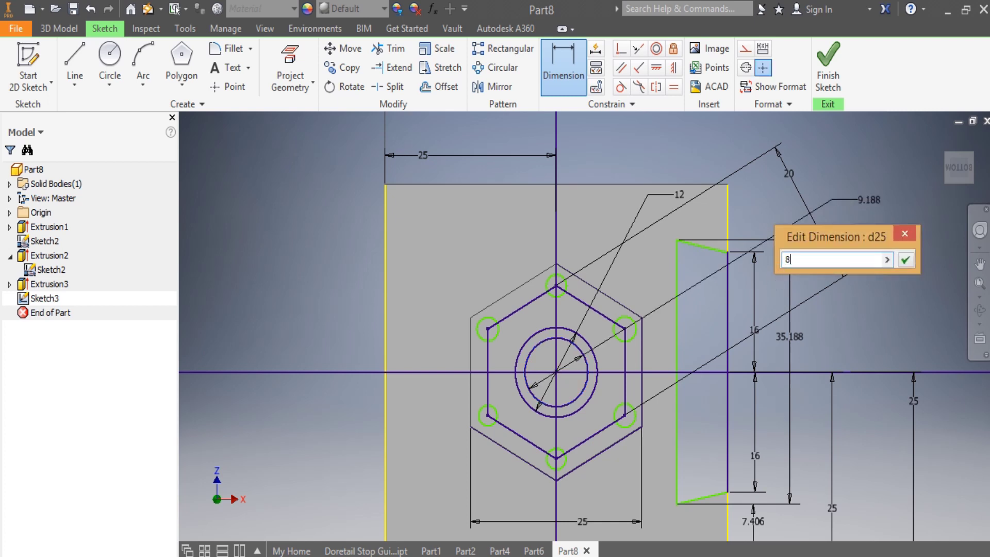
pyautogui.press('Return')
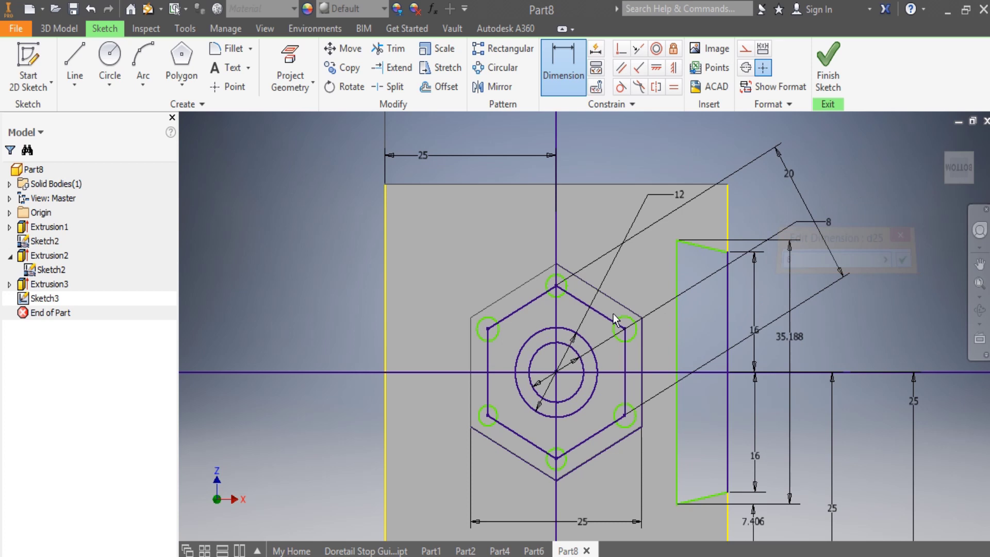
# - Dimension the small circle at the hexagon's top vertex with a 2.3 mm diameter
pyautogui.scroll(3, 567, 287)
pyautogui.click(566, 288)
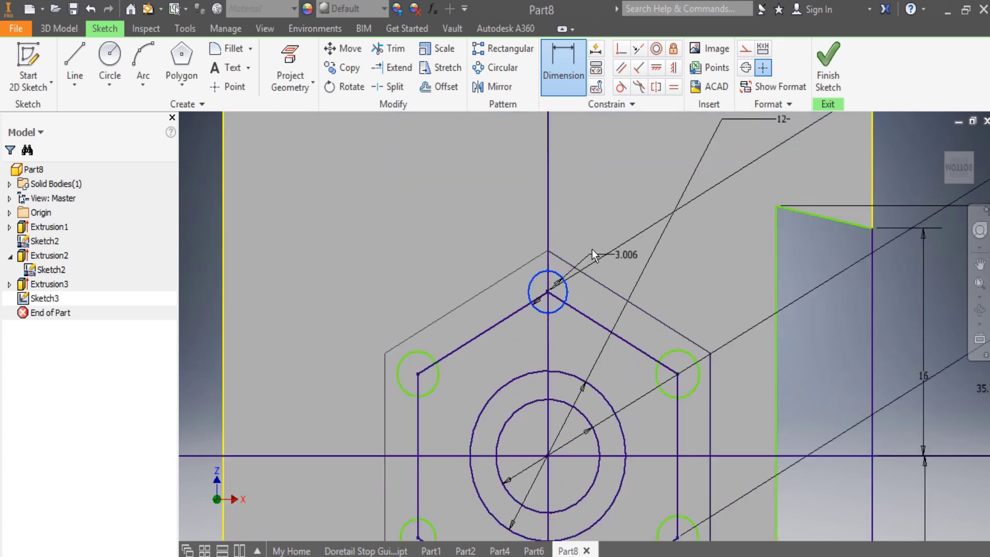
pyautogui.click(610, 210)
pyautogui.write('2.3')
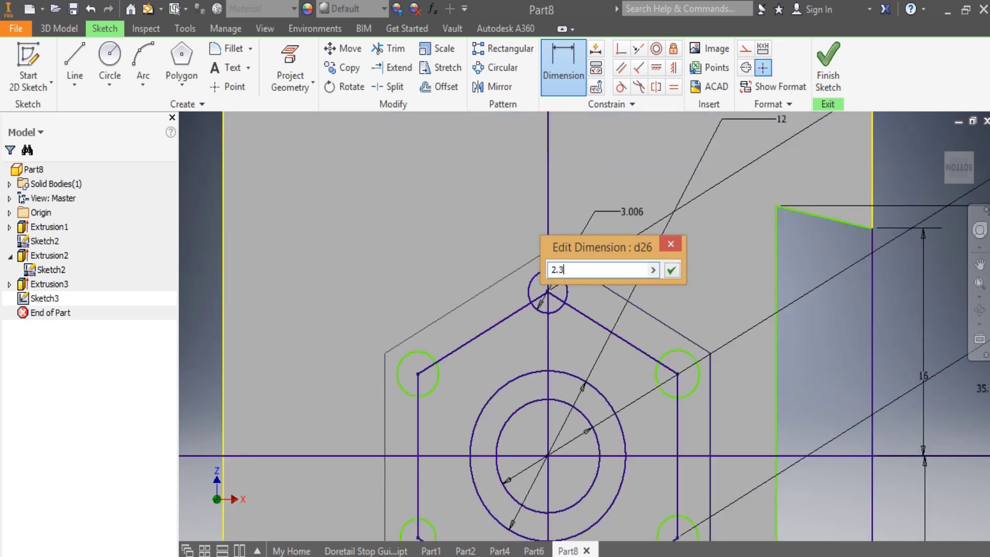
pyautogui.press('Return')
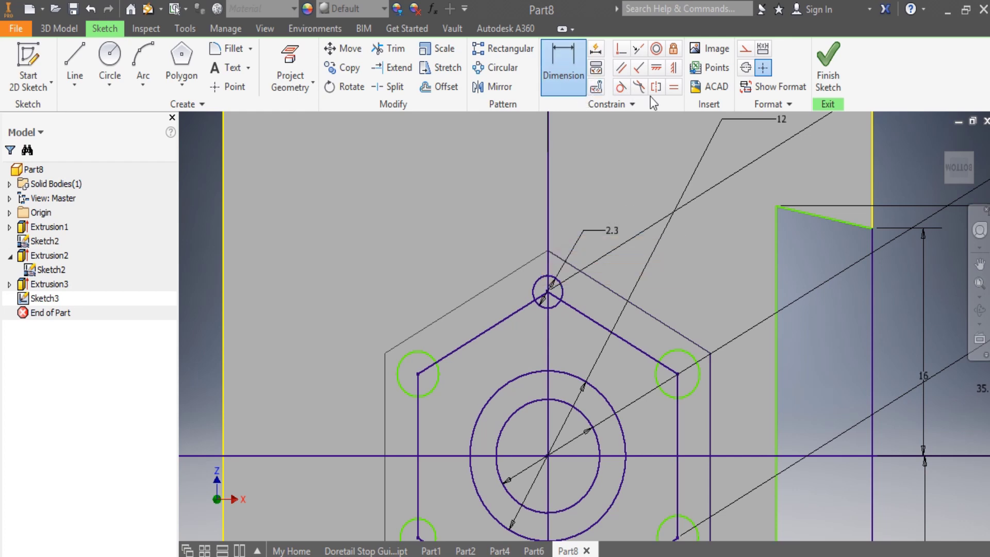
# - Apply Equal constraints matching the small upper-right and upper-left vertex circles to the dimensioned circle at the hexagon's top vertex
pyautogui.click(671, 91)
pyautogui.click(667, 352)
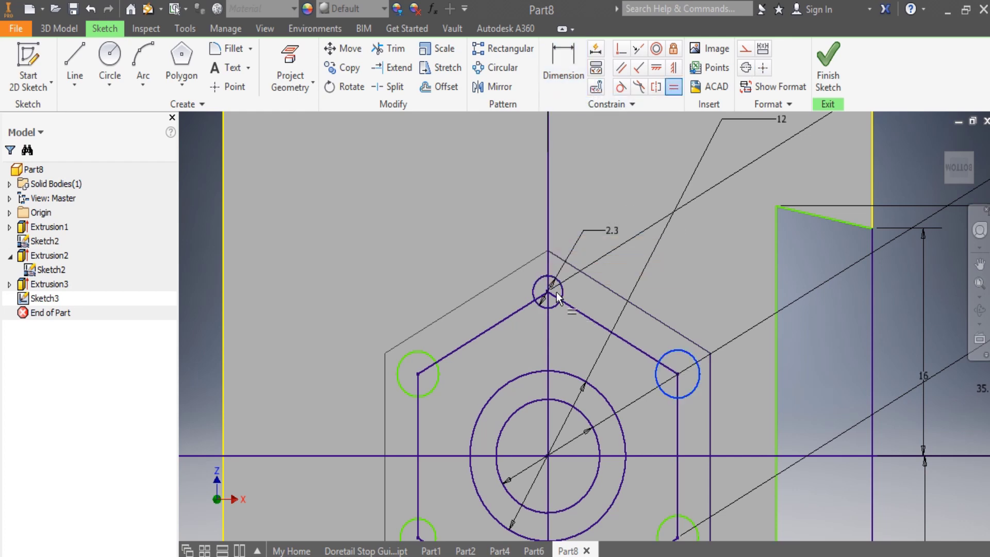
pyautogui.click(563, 296)
pyautogui.scroll(-3, 563, 297)
pyautogui.scroll(4, 541, 371)
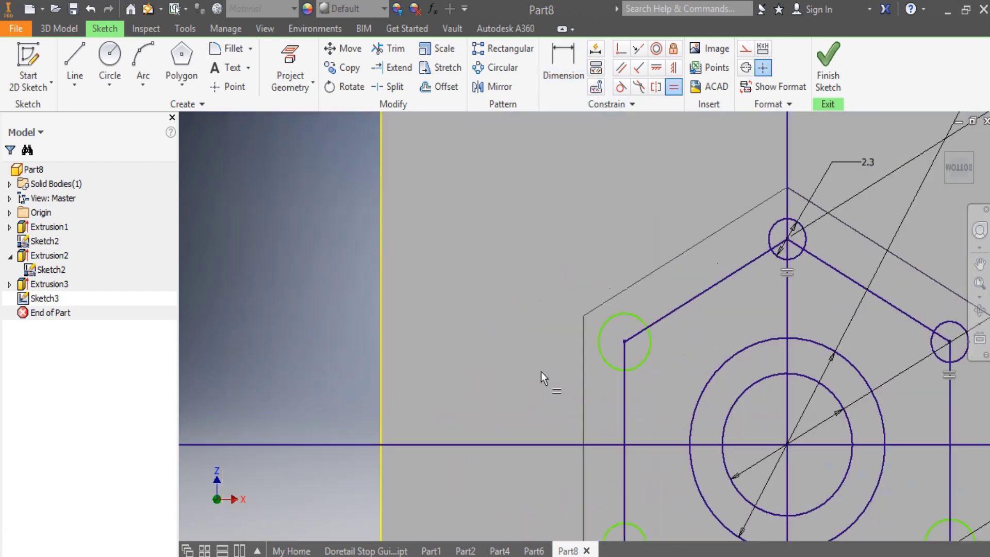
pyautogui.click(635, 364)
pyautogui.click(644, 366)
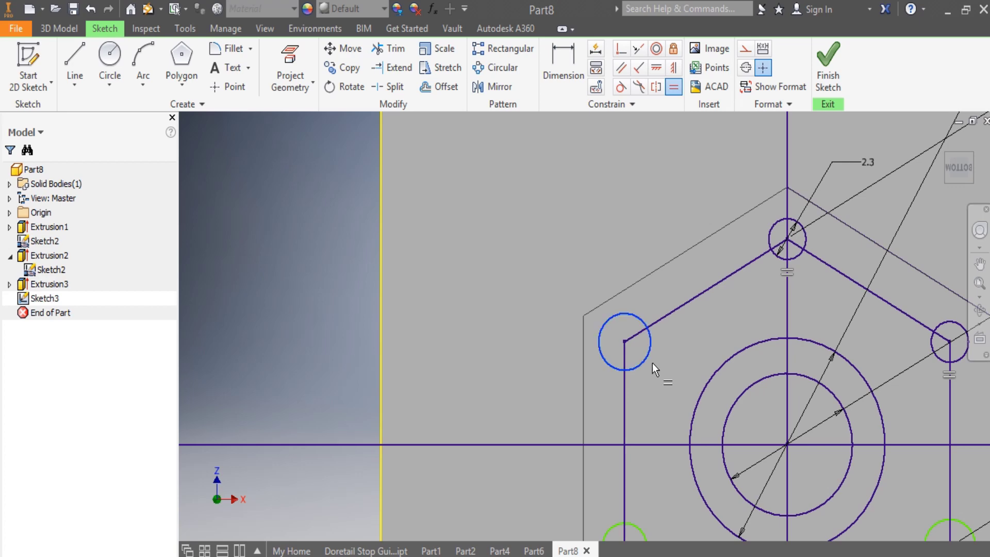
pyautogui.click(773, 241)
# - Apply Equal constraints matching the three small circles at the hexagon's lower vertices to the already sized vertex circles
pyautogui.scroll(-3, 660, 355)
pyautogui.scroll(3, 655, 413)
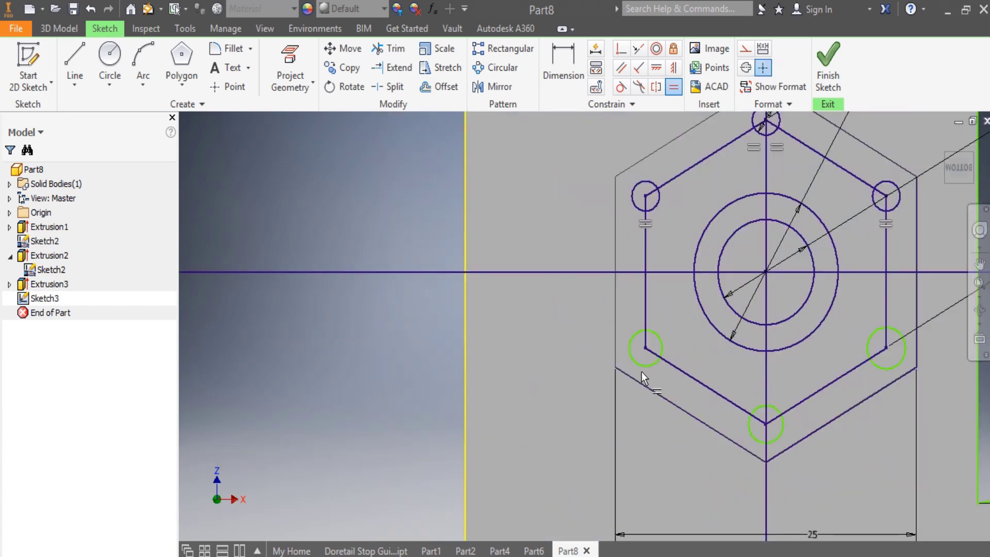
pyautogui.click(642, 364)
pyautogui.click(646, 237)
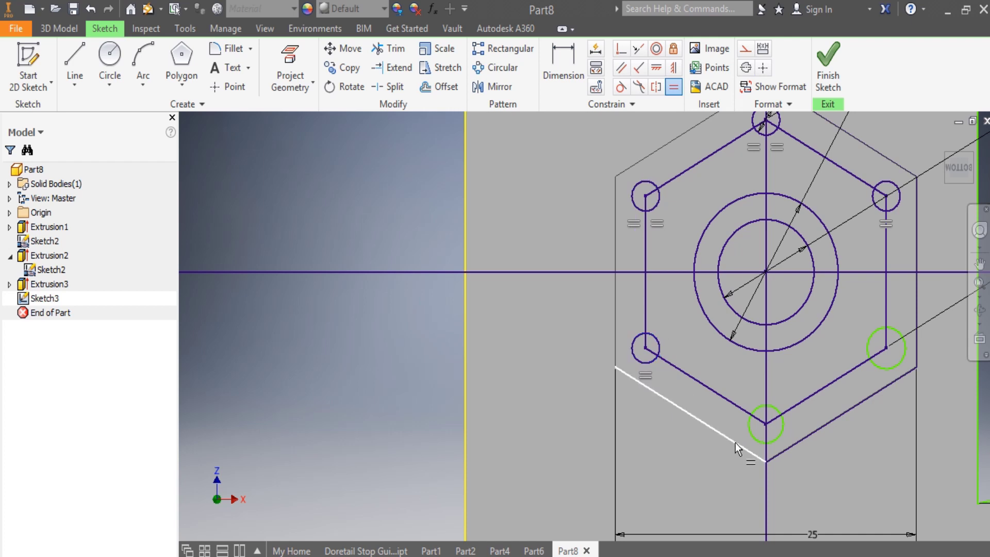
pyautogui.click(747, 429)
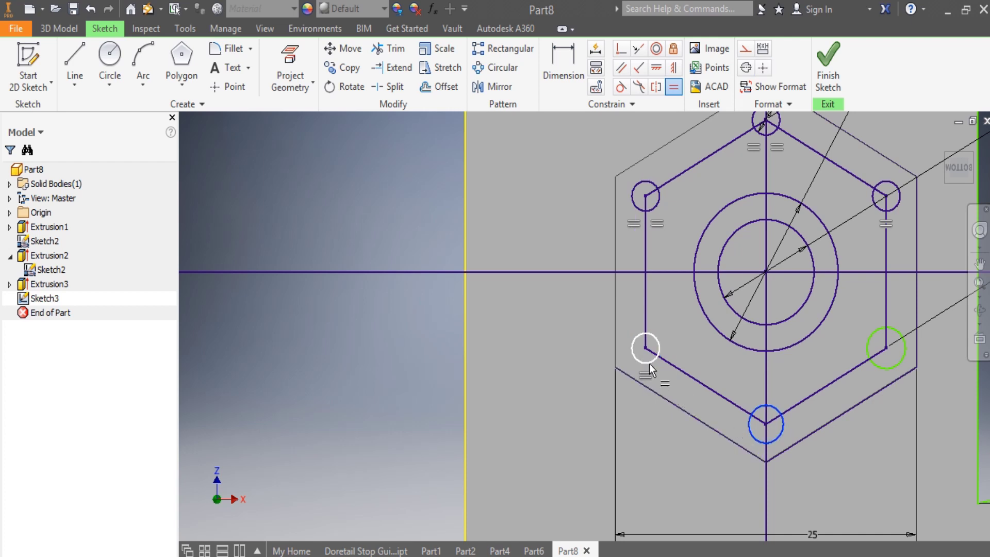
pyautogui.click(648, 363)
pyautogui.click(879, 369)
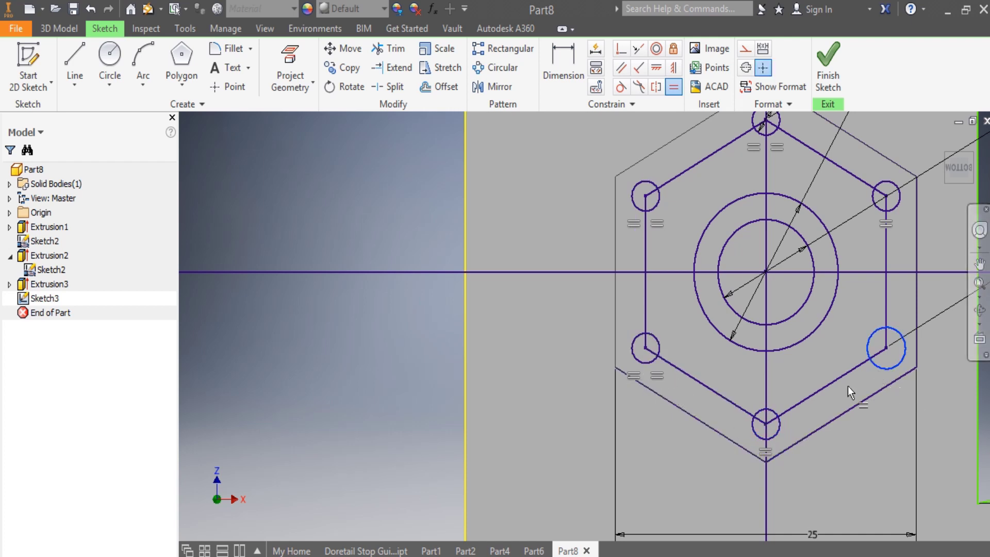
pyautogui.click(779, 426)
pyautogui.scroll(-5, 815, 440)
pyautogui.scroll(3, 872, 401)
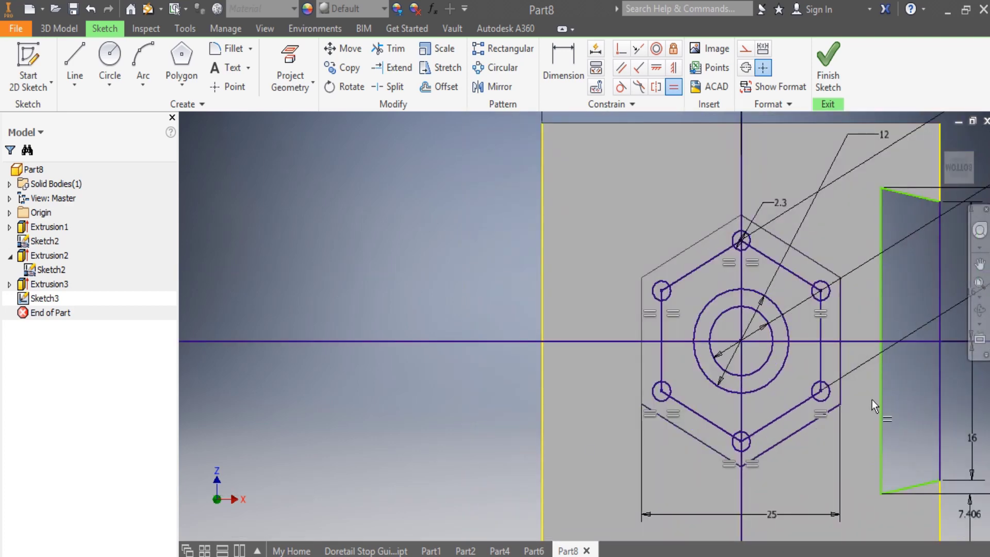
pyautogui.scroll(-5, 877, 410)
pyautogui.scroll(5, 930, 395)
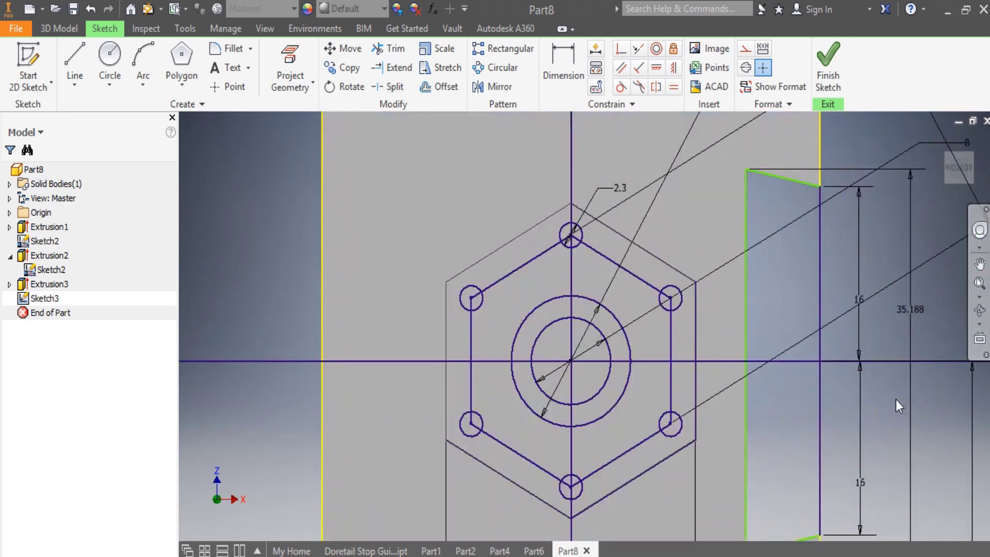
# - Extrude the 8 mm central circle as a symmetric cut with a distance of 200 mm through the hexagonal boss and body
pyautogui.click(70, 34)
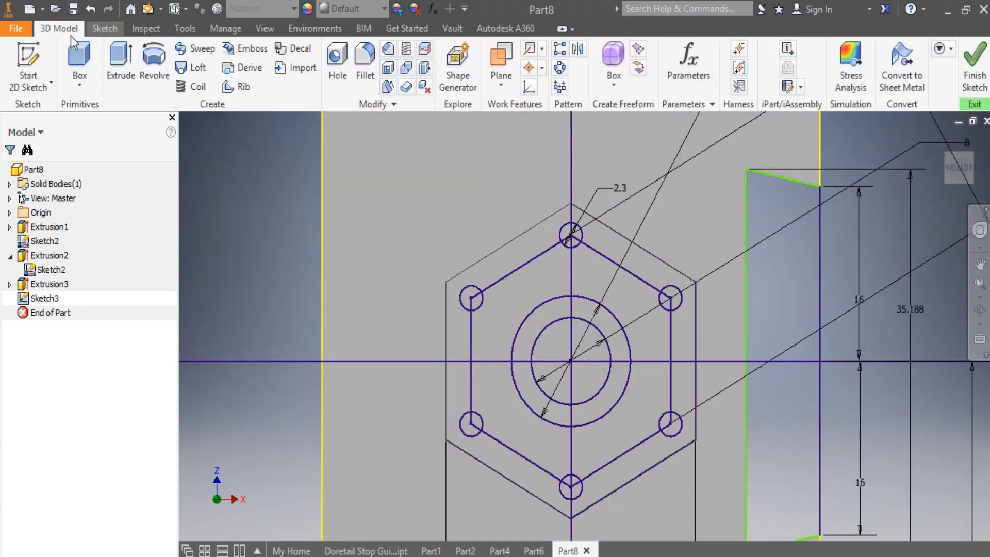
pyautogui.click(121, 75)
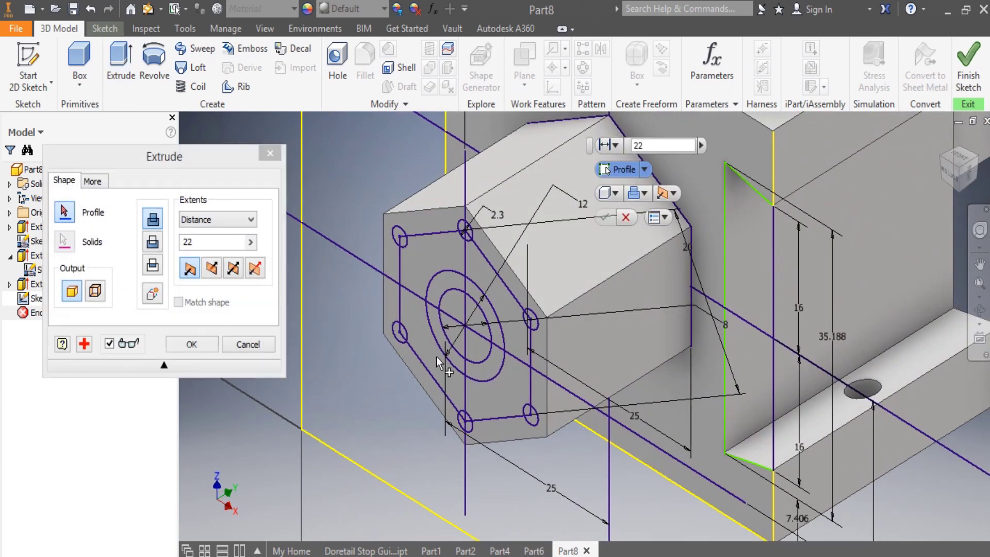
pyautogui.click(457, 308)
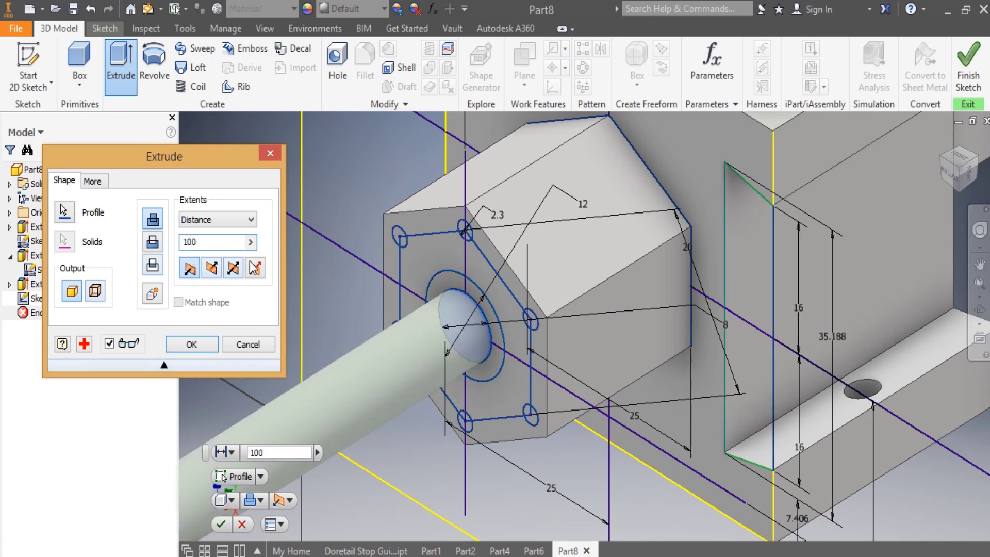
pyautogui.click(232, 273)
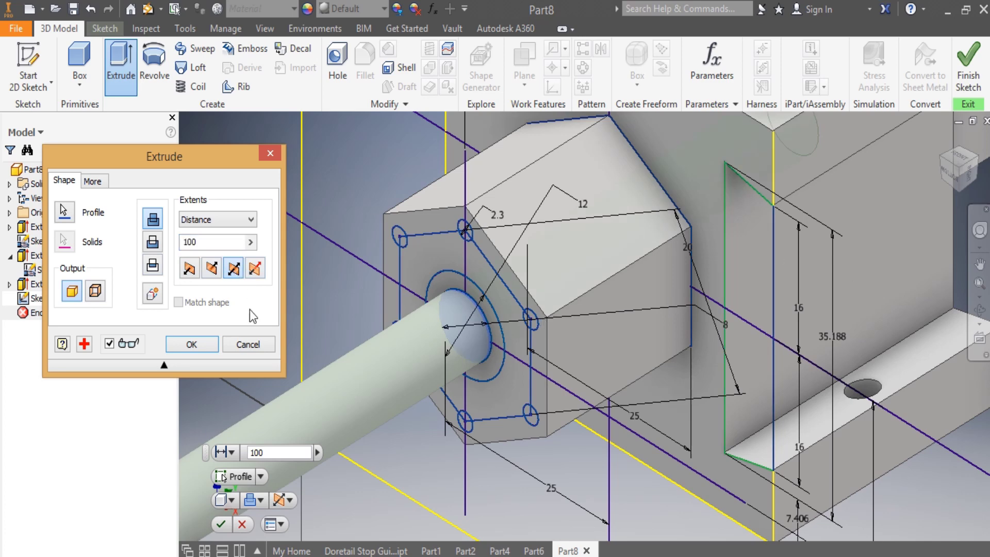
pyautogui.click(152, 242)
pyautogui.scroll(5, 562, 333)
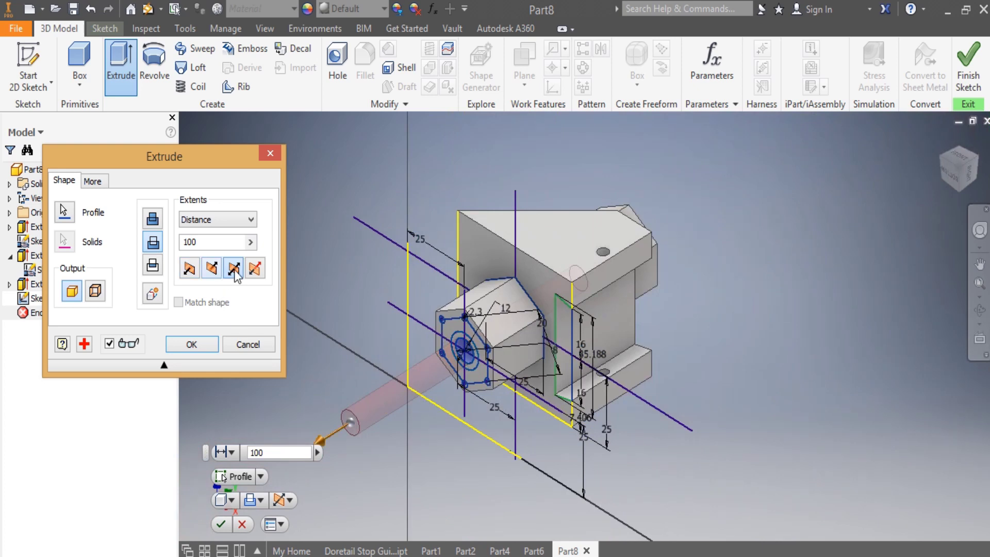
pyautogui.click(183, 244)
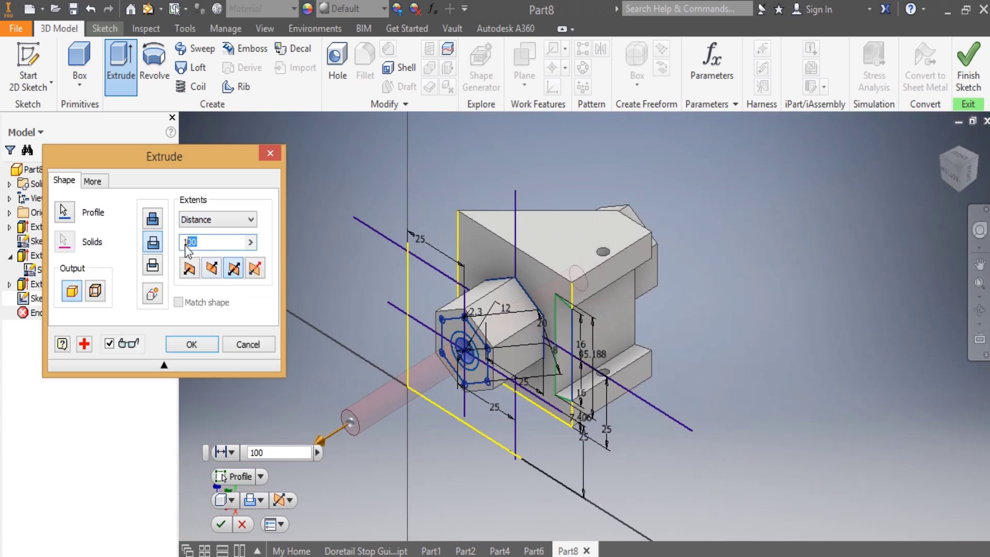
pyautogui.write('200')
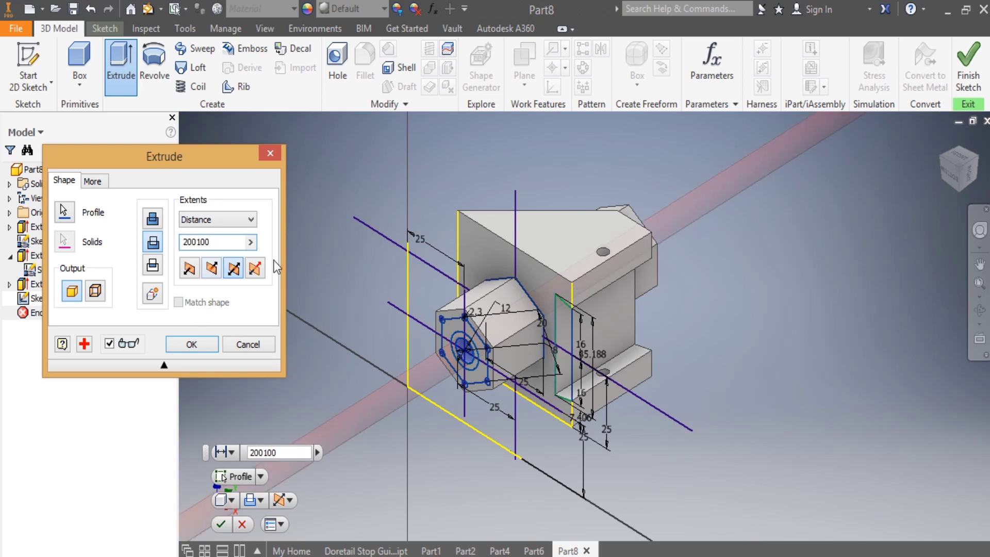
pyautogui.doubleClick(221, 241)
pyautogui.click(221, 241)
pyautogui.click(191, 348)
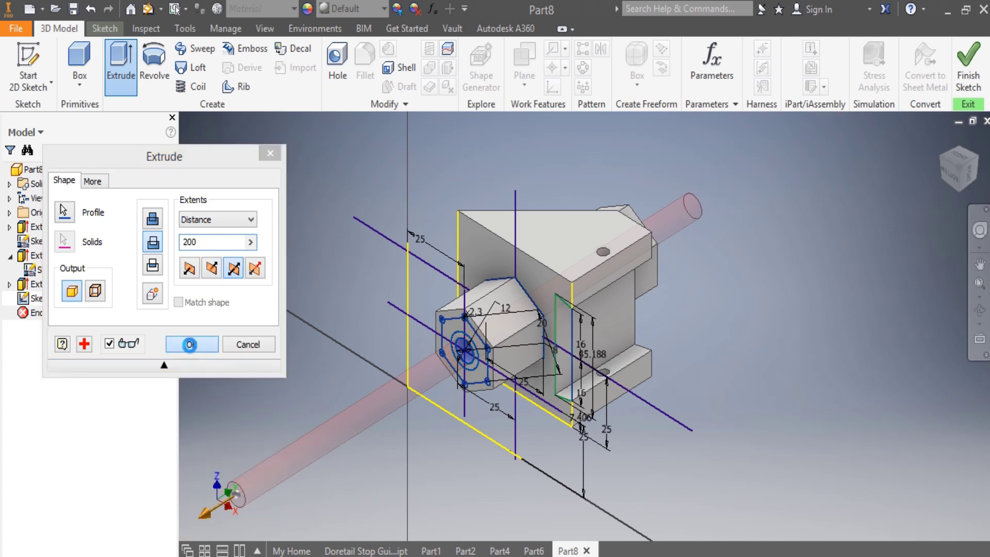
# - Make the sketch used by the central bore extrusion visible again for reuse
pyautogui.click(10, 284)
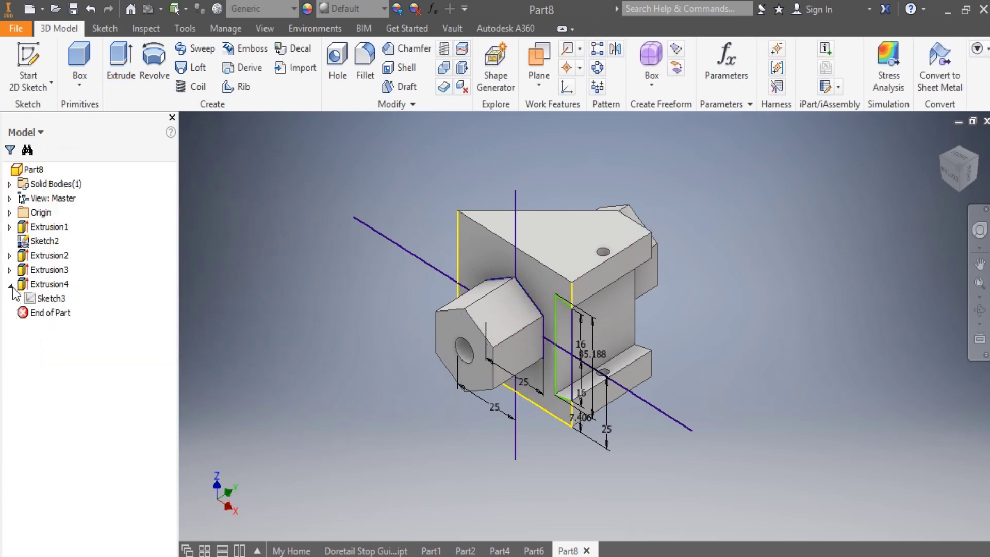
pyautogui.rightClick(38, 298)
pyautogui.click(67, 470)
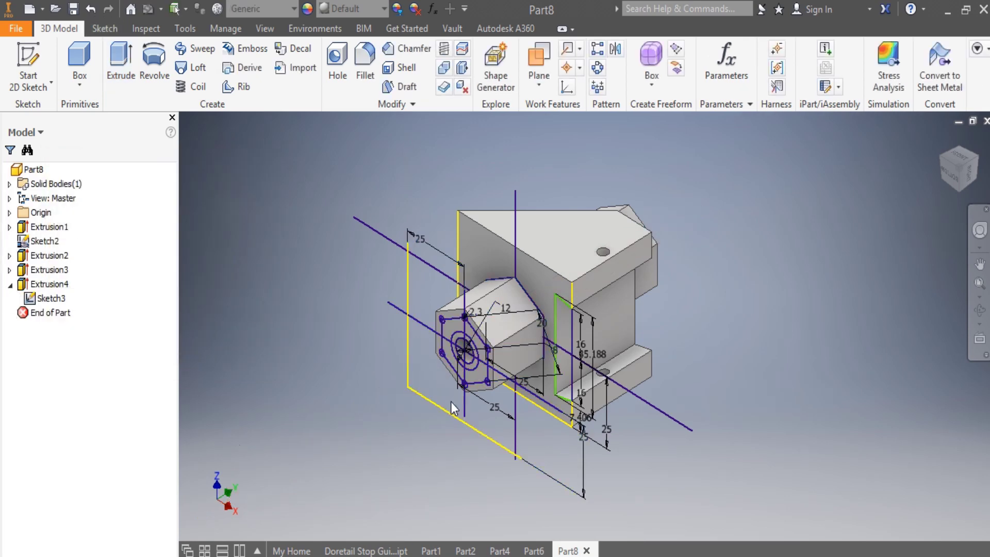
# - Extrude the ring between the 8 mm and 12 mm circles as a cut 2 mm deep into the boss
pyautogui.scroll(5, 434, 382)
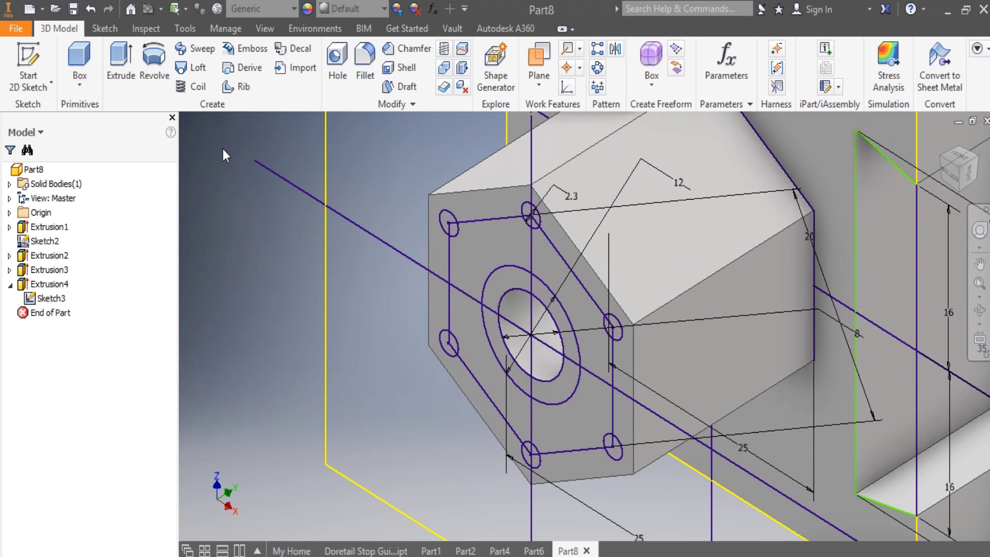
pyautogui.click(121, 61)
pyautogui.click(512, 285)
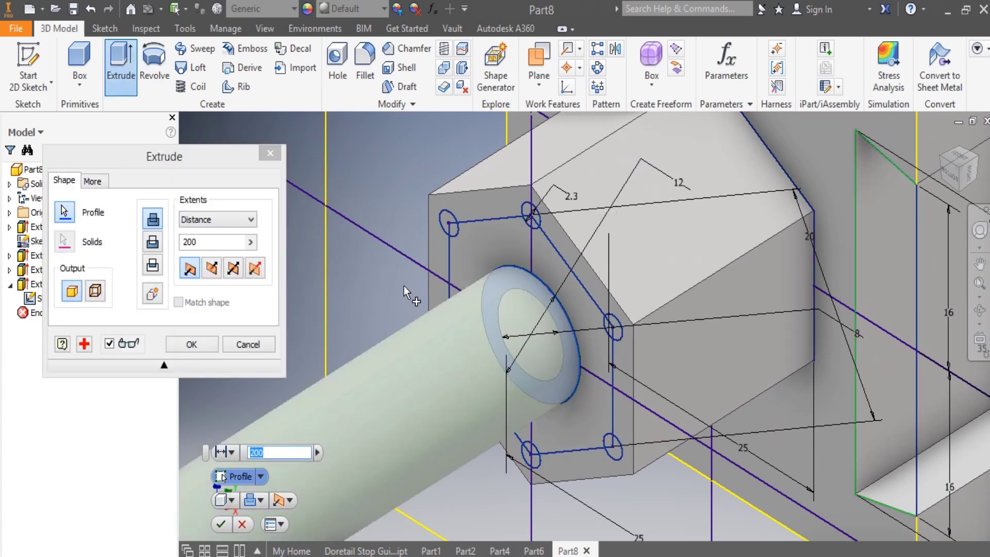
pyautogui.doubleClick(188, 247)
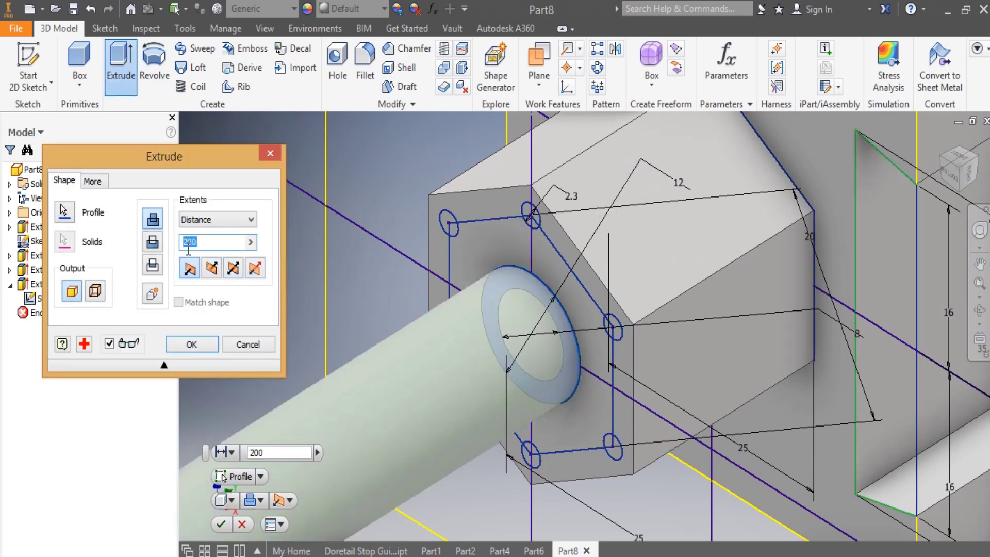
pyautogui.write('2')
pyautogui.click(152, 242)
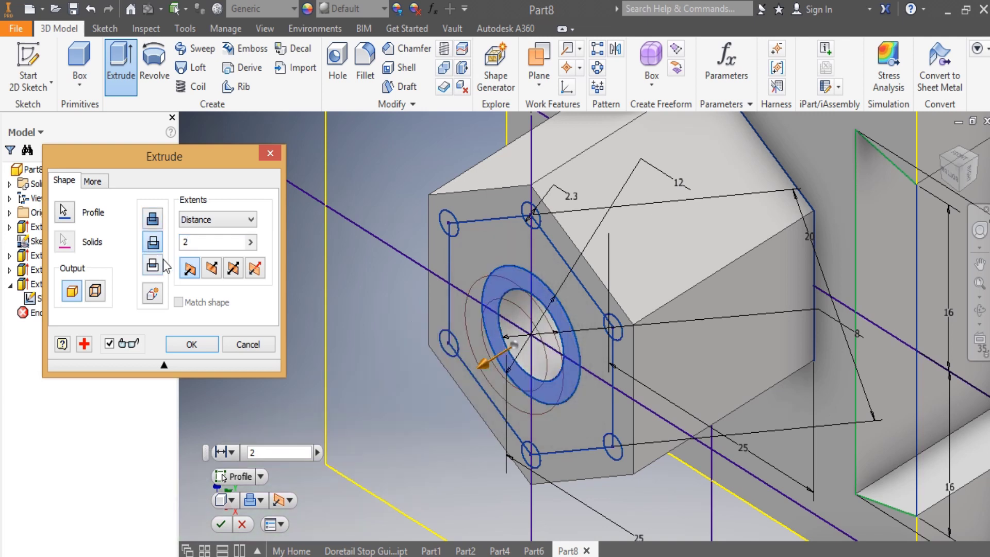
pyautogui.click(212, 268)
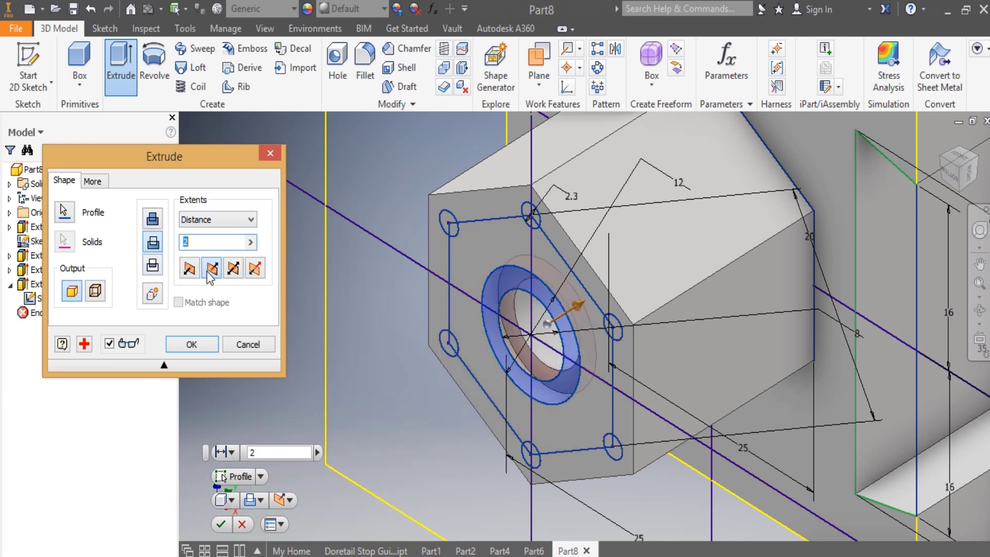
pyautogui.click(195, 344)
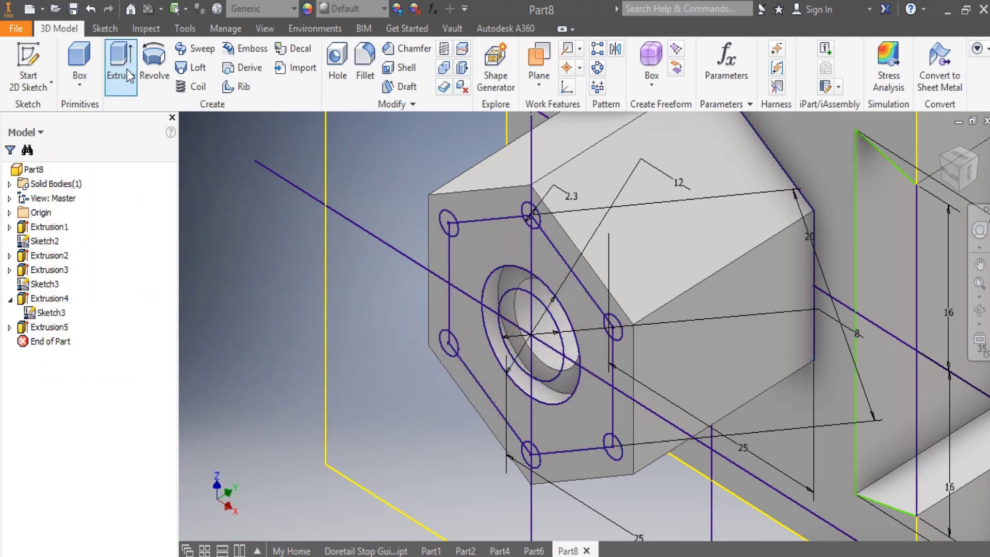
# - Extrude the six small vertex circles together as a cut 4 mm deep into the hexagonal boss
pyautogui.click(128, 77)
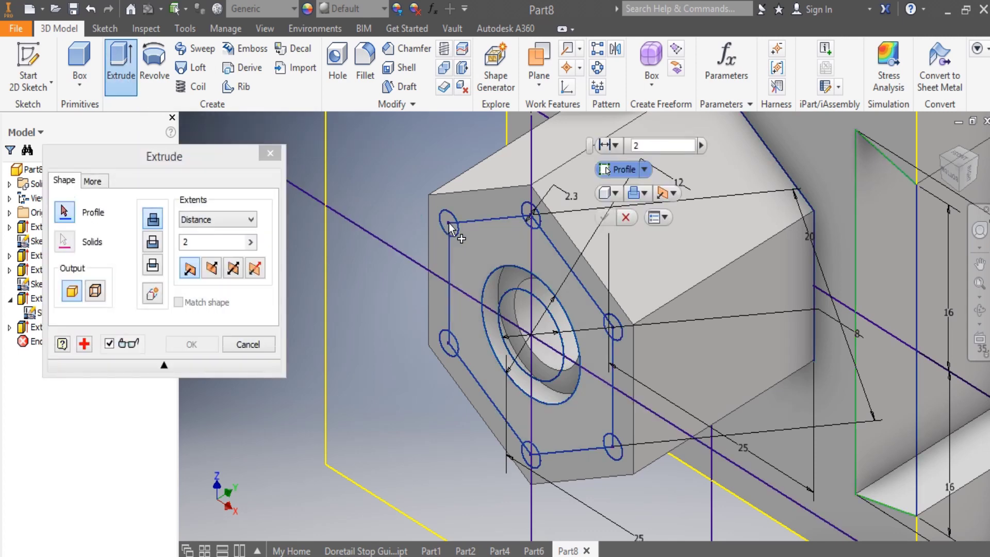
pyautogui.click(449, 225)
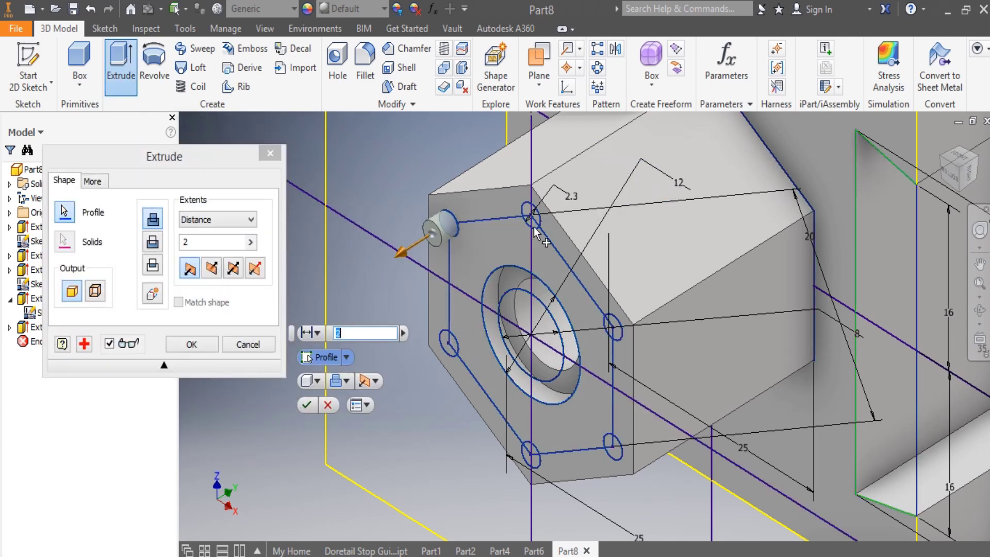
pyautogui.scroll(2, 537, 227)
pyautogui.scroll(-3, 546, 258)
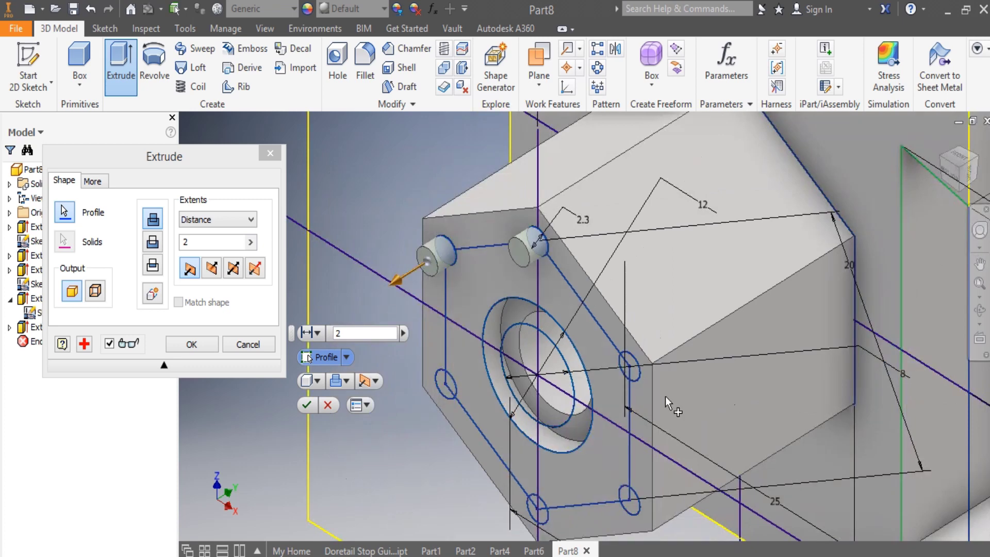
pyautogui.scroll(3, 612, 358)
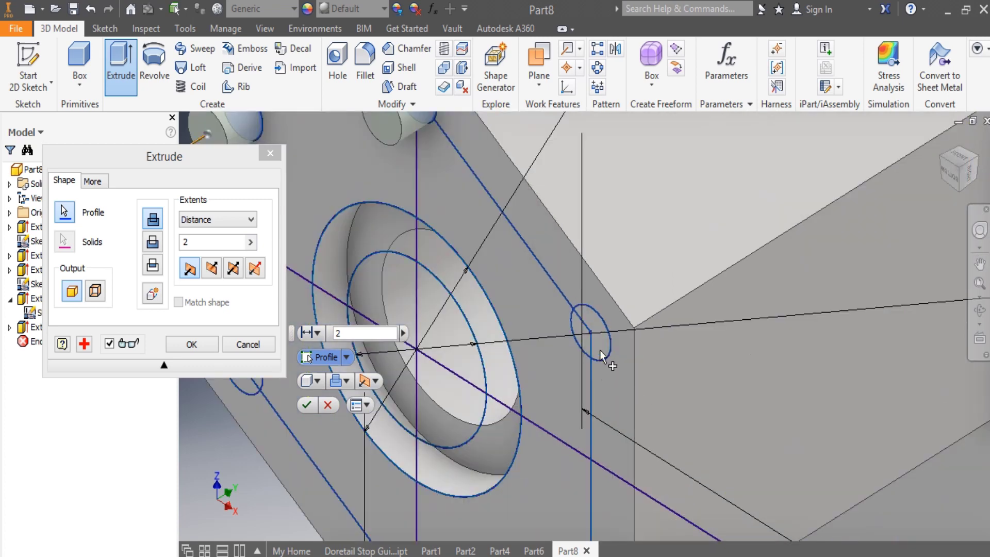
pyautogui.click(599, 351)
pyautogui.scroll(-3, 603, 354)
pyautogui.scroll(3, 635, 342)
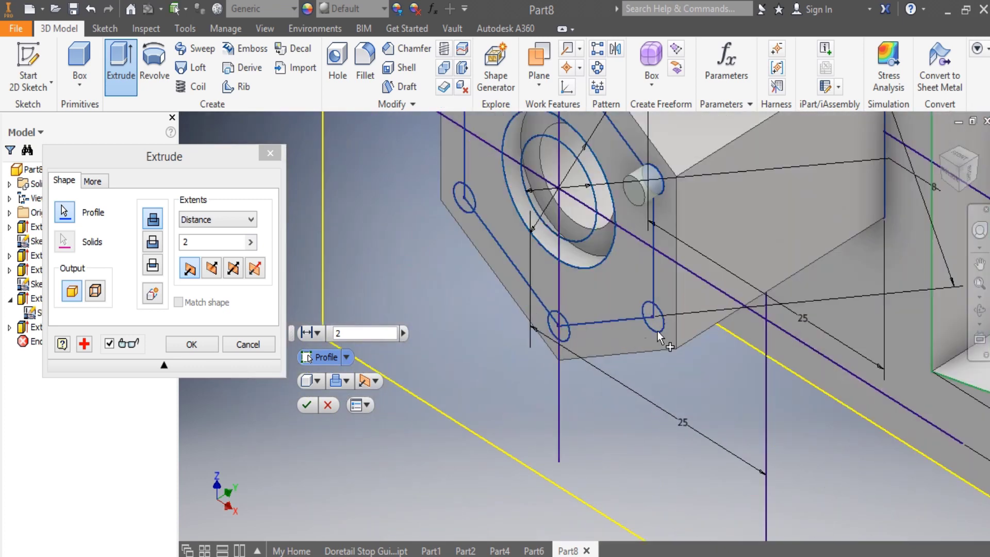
pyautogui.click(653, 326)
pyautogui.click(558, 332)
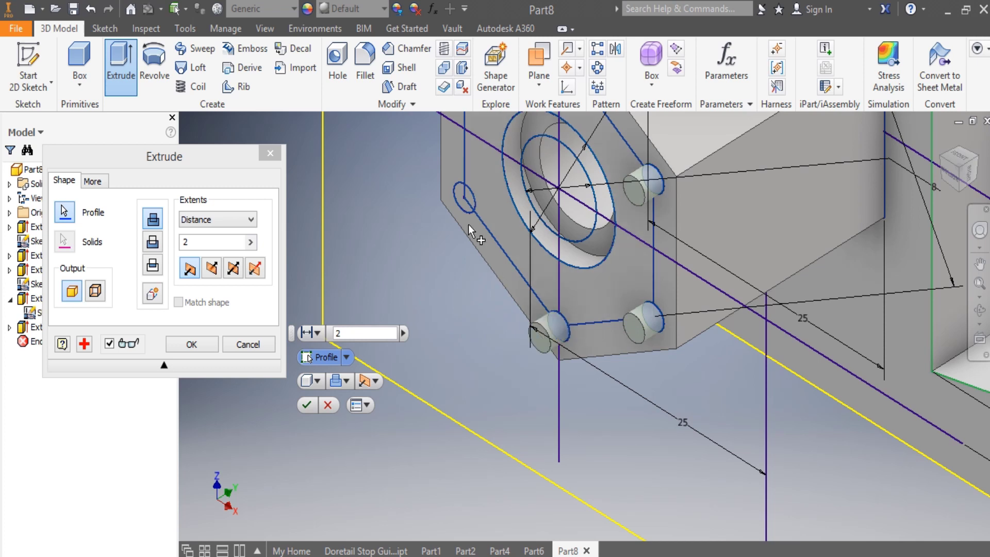
pyautogui.click(464, 200)
pyautogui.scroll(-2, 492, 248)
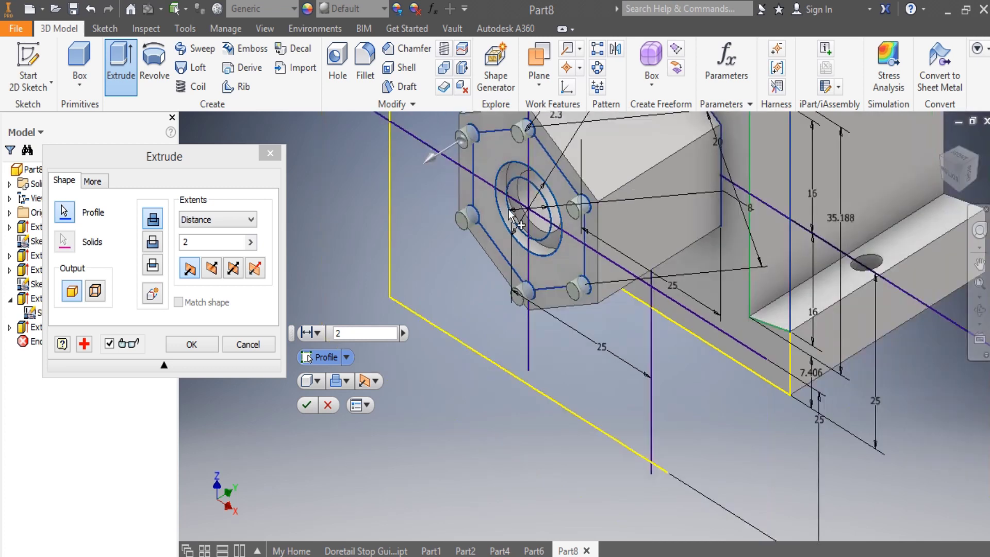
pyautogui.doubleClick(336, 334)
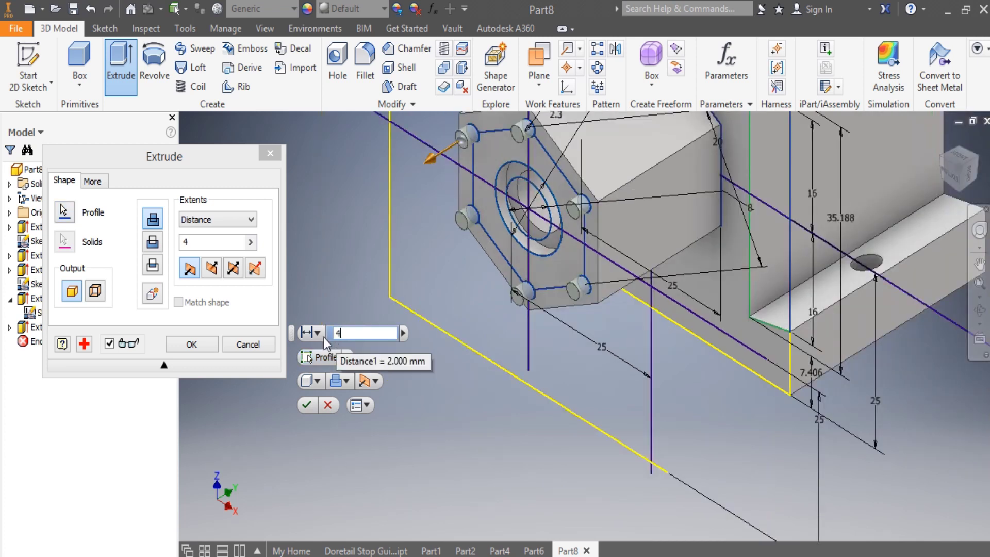
pyautogui.click(152, 242)
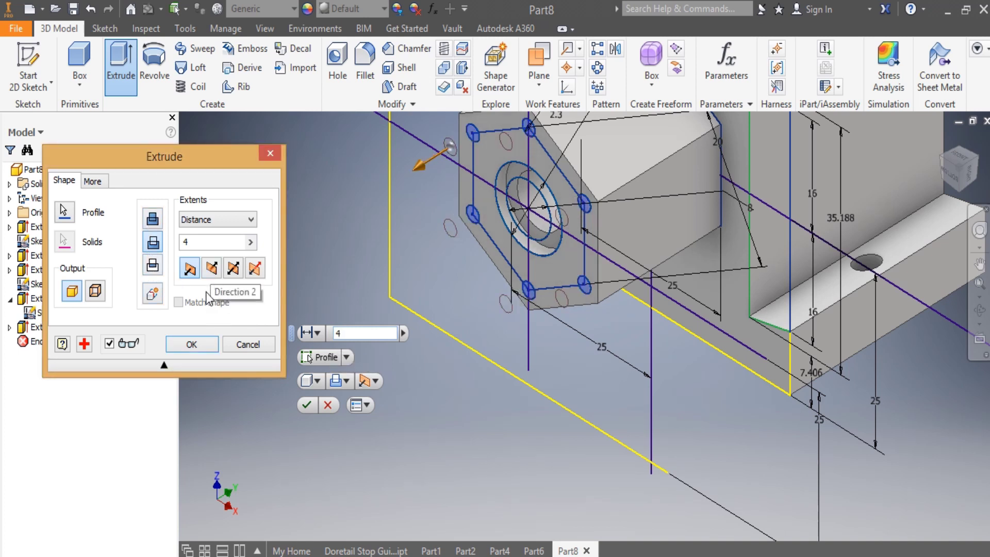
pyautogui.click(211, 270)
pyautogui.click(192, 344)
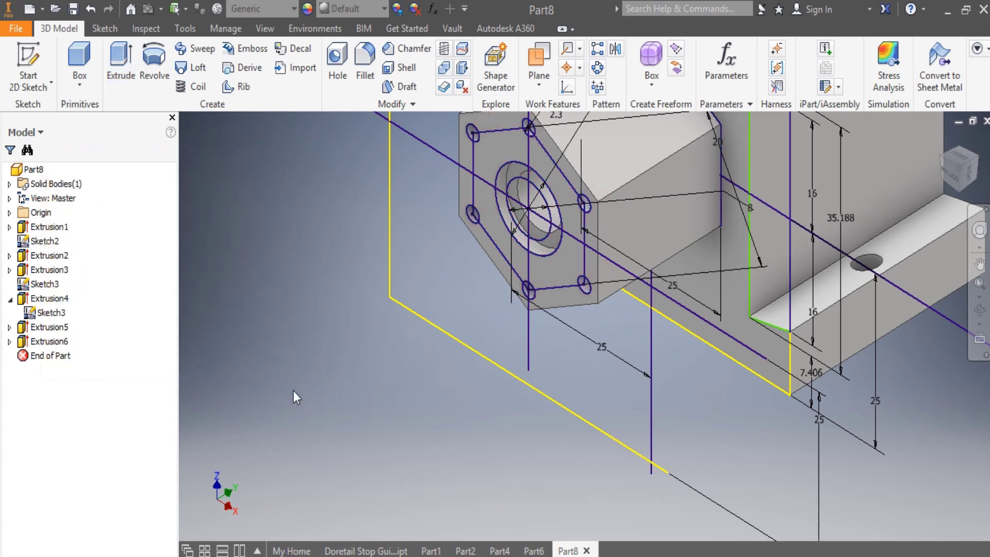
# - Hide the shared sketch of the boss cuts and the sketch containing the hexagon and dovetail profiles
pyautogui.press('F6')
pyautogui.click(10, 341)
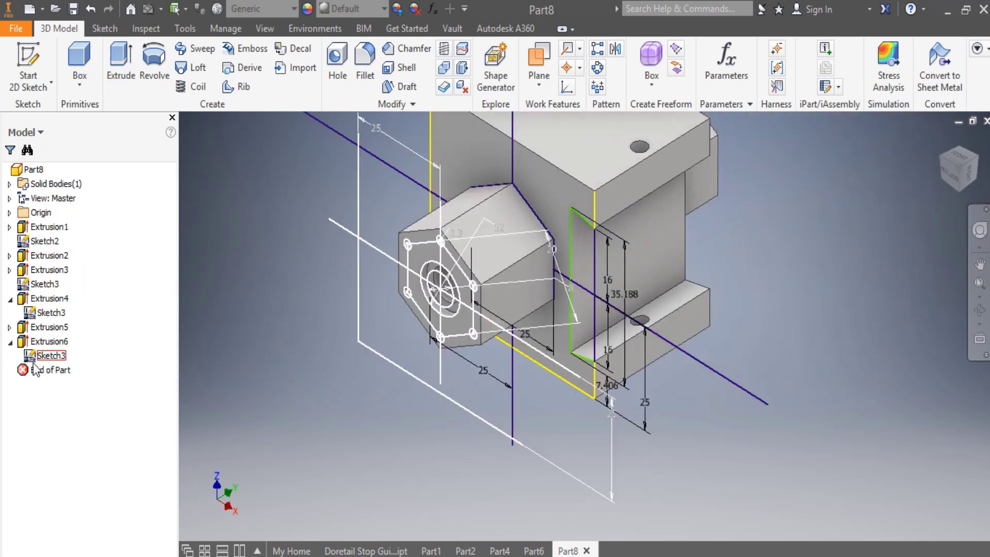
pyautogui.rightClick(40, 355)
pyautogui.click(75, 452)
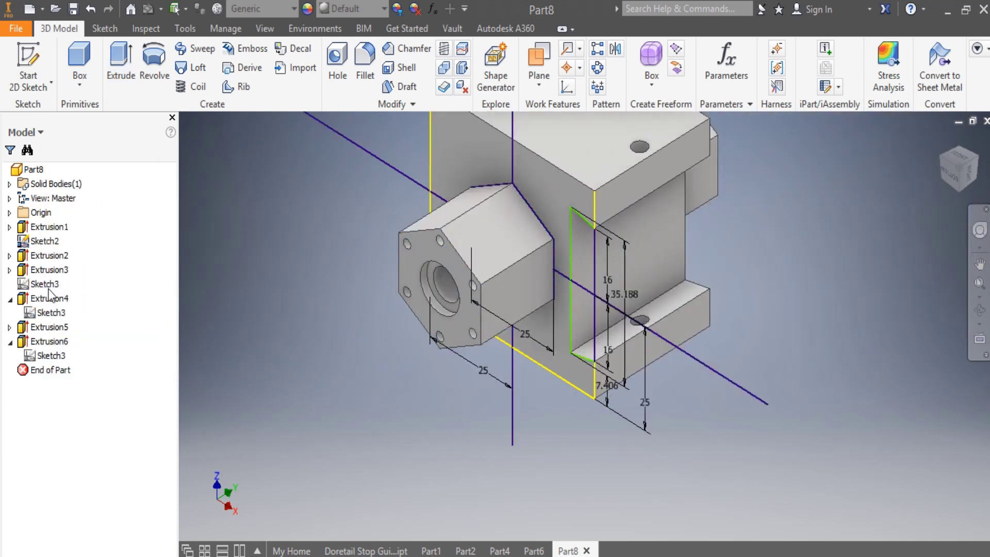
pyautogui.rightClick(45, 242)
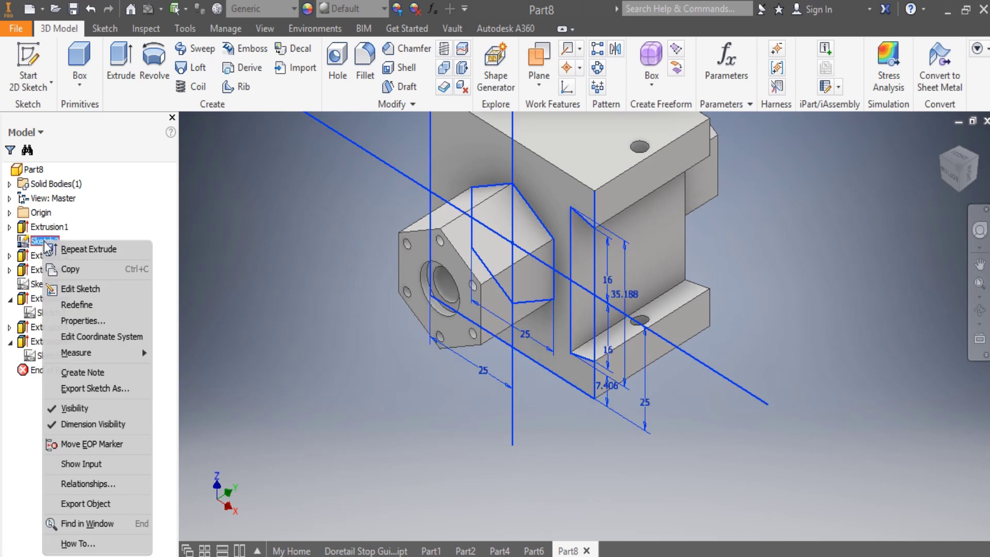
pyautogui.click(66, 407)
# - Fillet the long vertical corner edge of the body between the two hexagonal bosses with a 4 mm radius
pyautogui.scroll(-5, 371, 339)
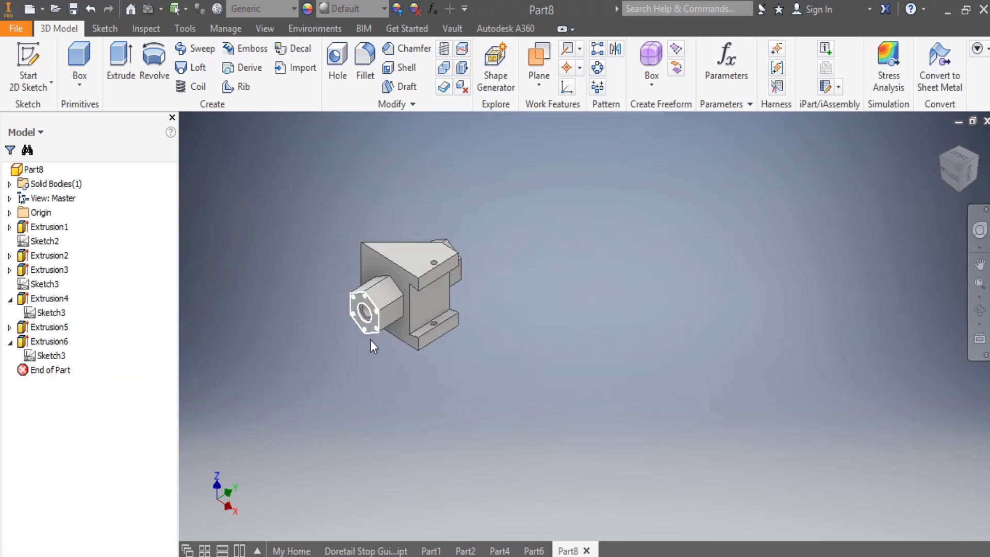
pyautogui.scroll(2, 345, 265)
pyautogui.scroll(2, 409, 440)
pyautogui.scroll(-5, 411, 449)
pyautogui.scroll(4, 411, 465)
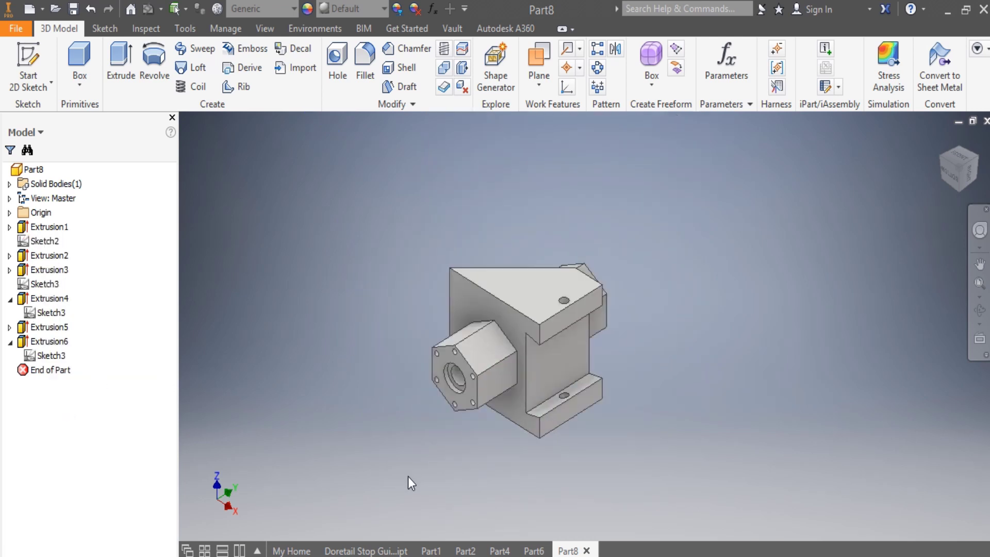
pyautogui.click(958, 164)
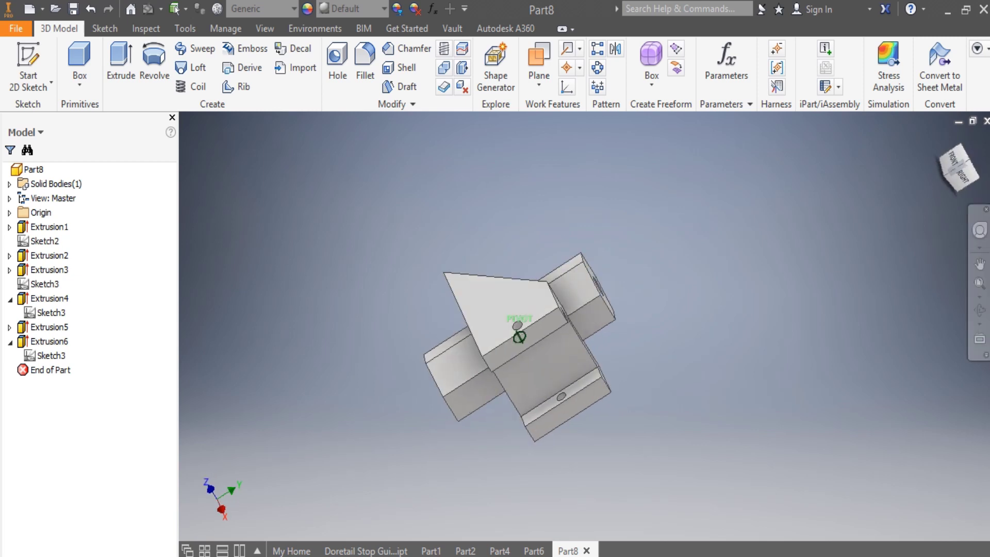
pyautogui.keyDown('shift'); pyautogui.moveTo(519, 337); pyautogui.dragTo(519, 337, button='middle'); pyautogui.keyUp('shift')
pyautogui.scroll(2, 521, 337)
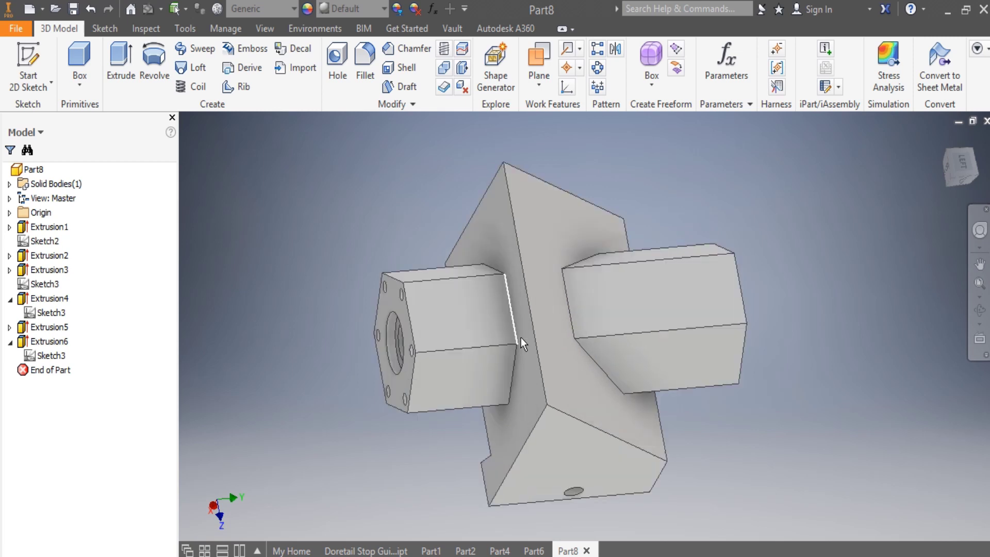
pyautogui.click(533, 328)
pyautogui.rightClick(532, 327)
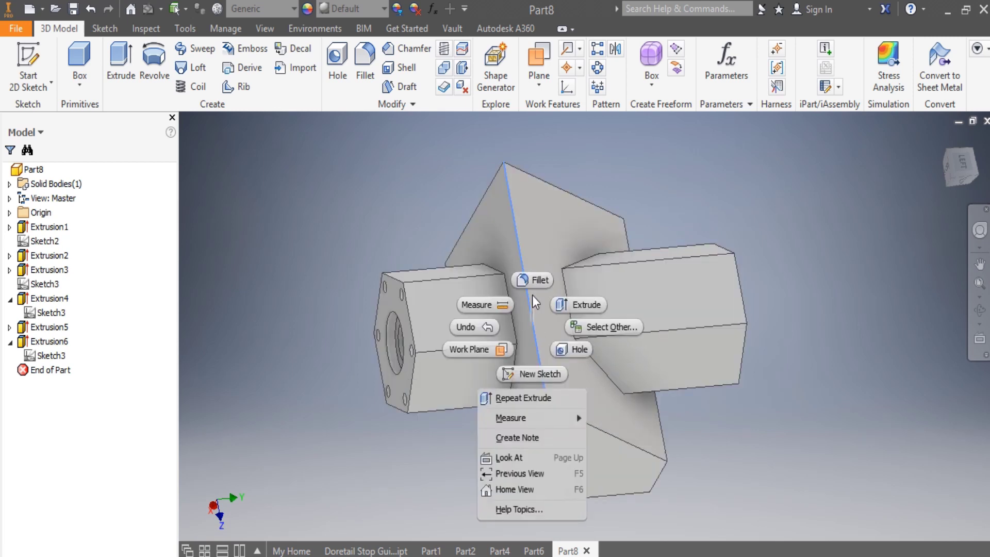
pyautogui.click(536, 279)
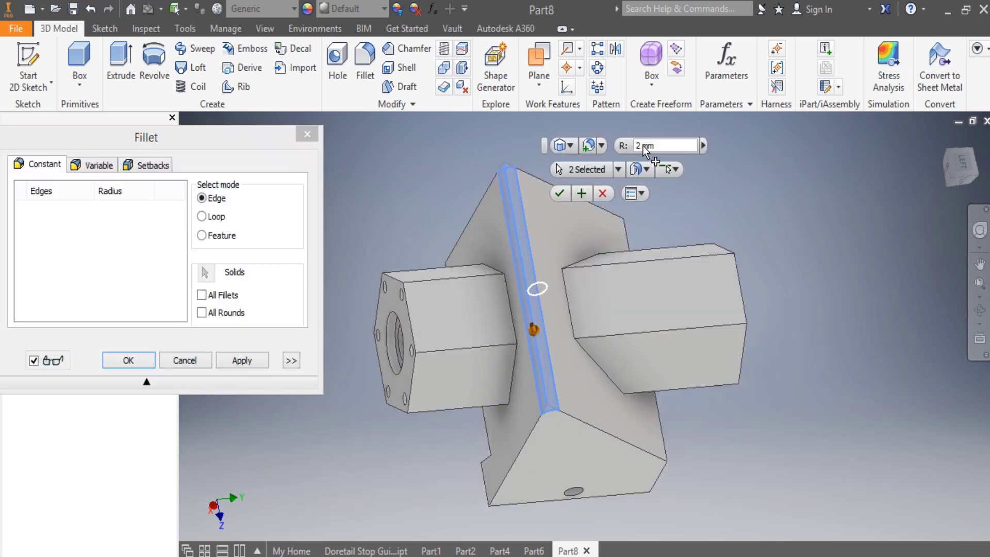
pyautogui.write('4')
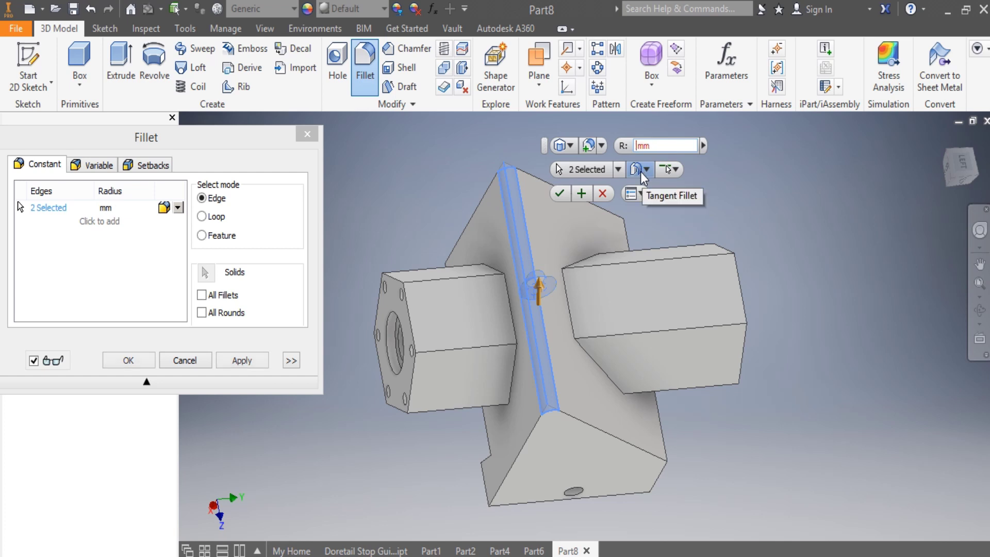
pyautogui.click(562, 196)
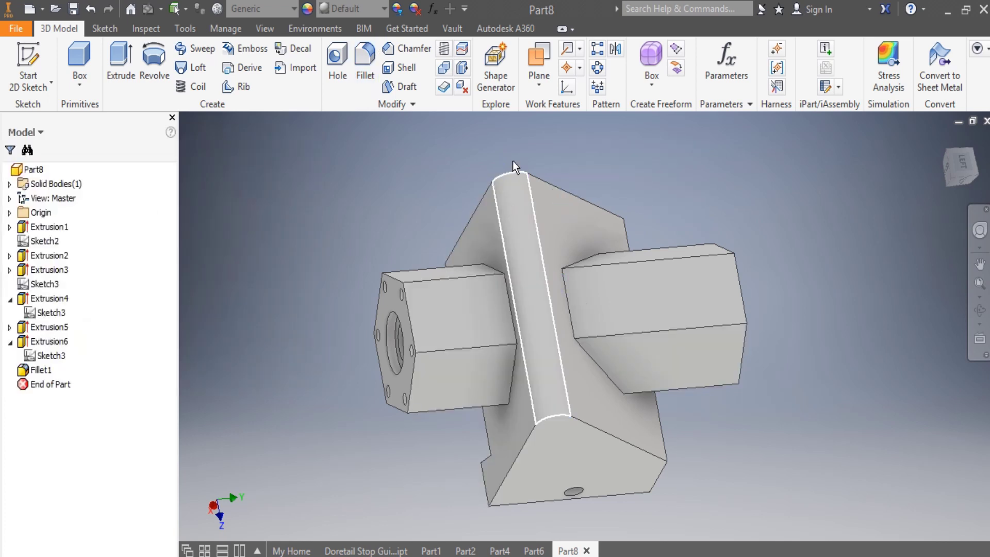
# - Apply a full-length thread, displayed in the model, to the small hole in the body's near flange
pyautogui.click(442, 51)
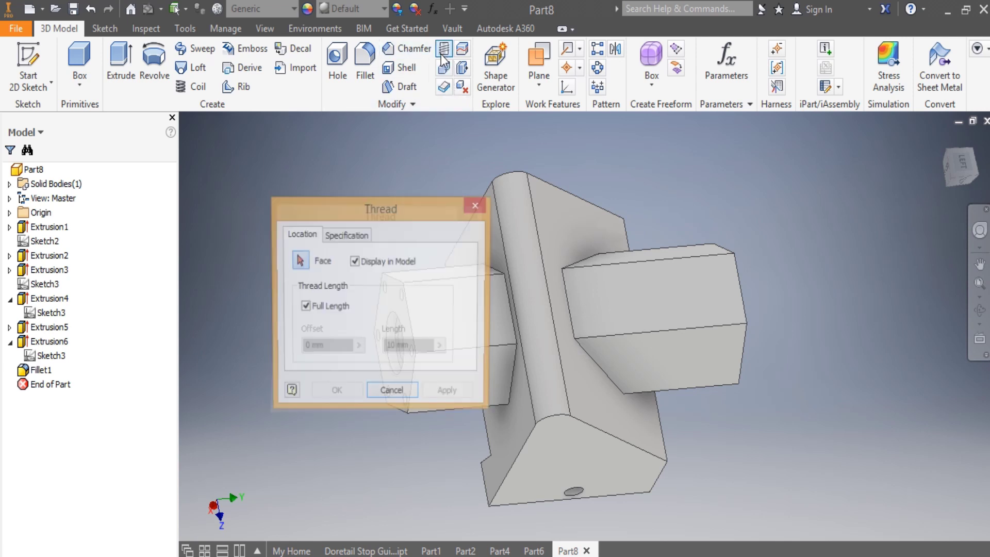
pyautogui.click(576, 491)
pyautogui.click(456, 399)
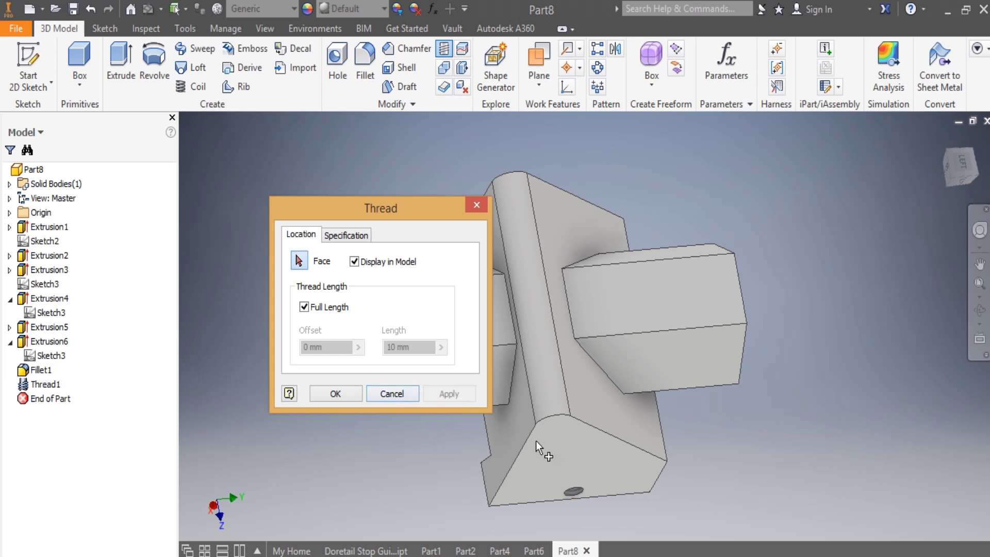
# - Add a full-length thread, displayed in the model, to the small hole in the body's opposite flange
pyautogui.scroll(3, 580, 464)
pyautogui.click(955, 175)
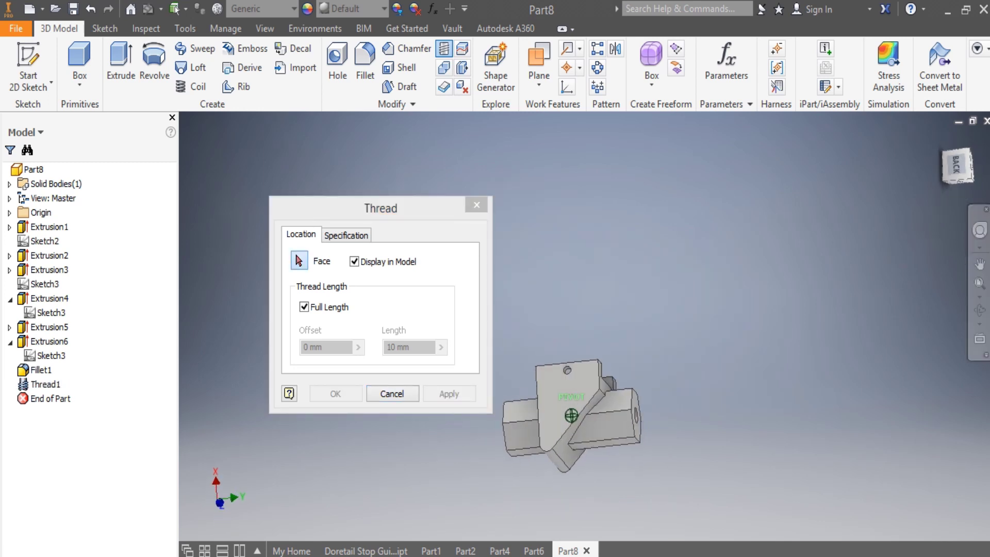
pyautogui.scroll(-3, 574, 373)
pyautogui.scroll(-2, 558, 370)
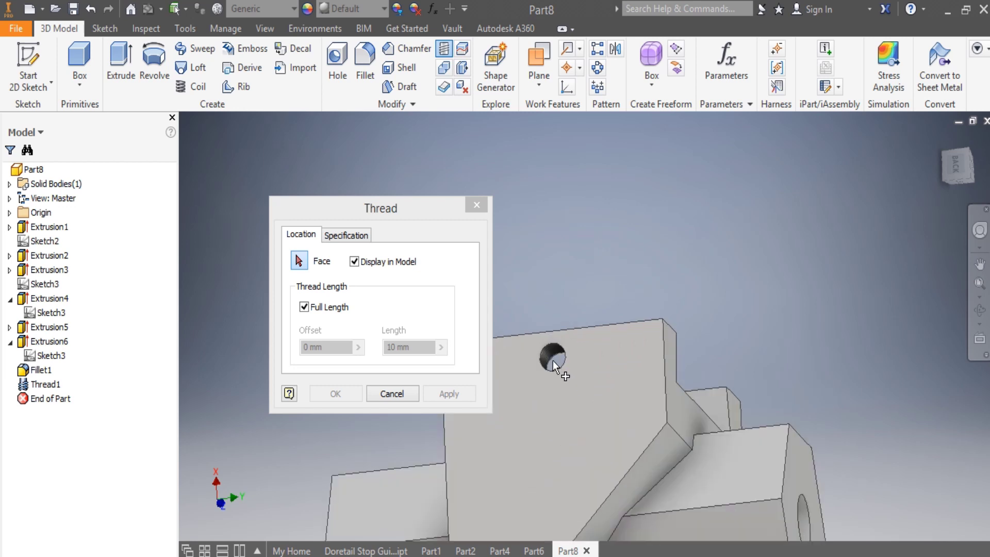
pyautogui.click(554, 359)
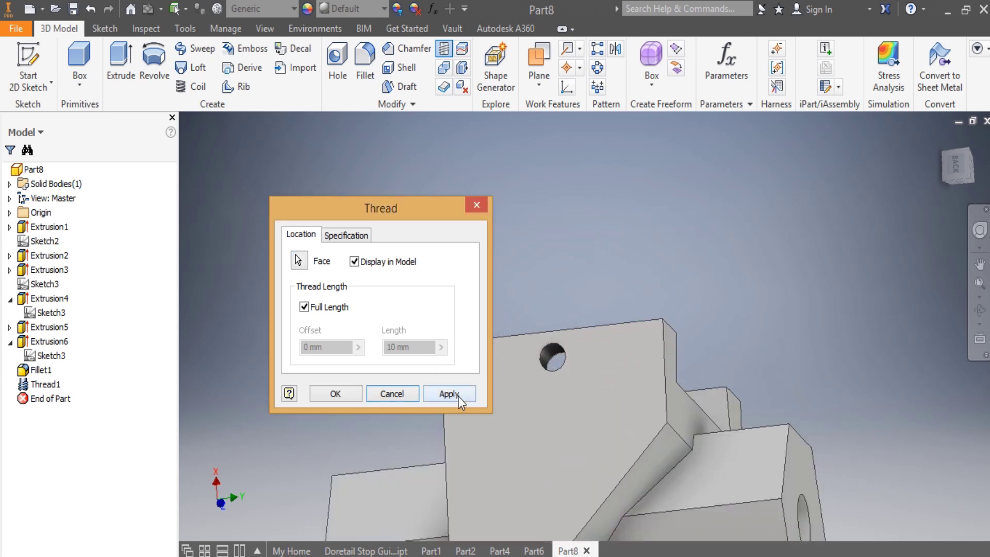
pyautogui.click(458, 396)
pyautogui.scroll(3, 608, 425)
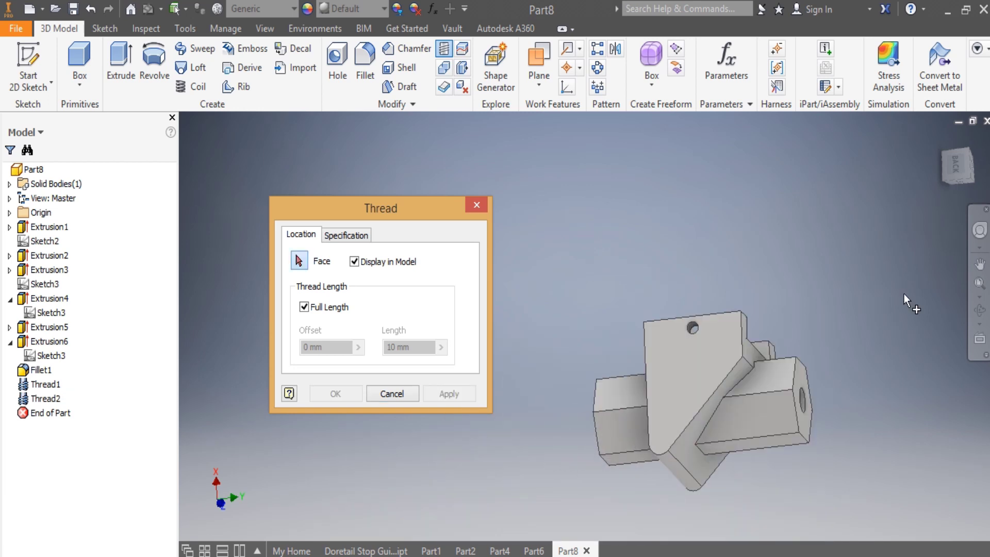